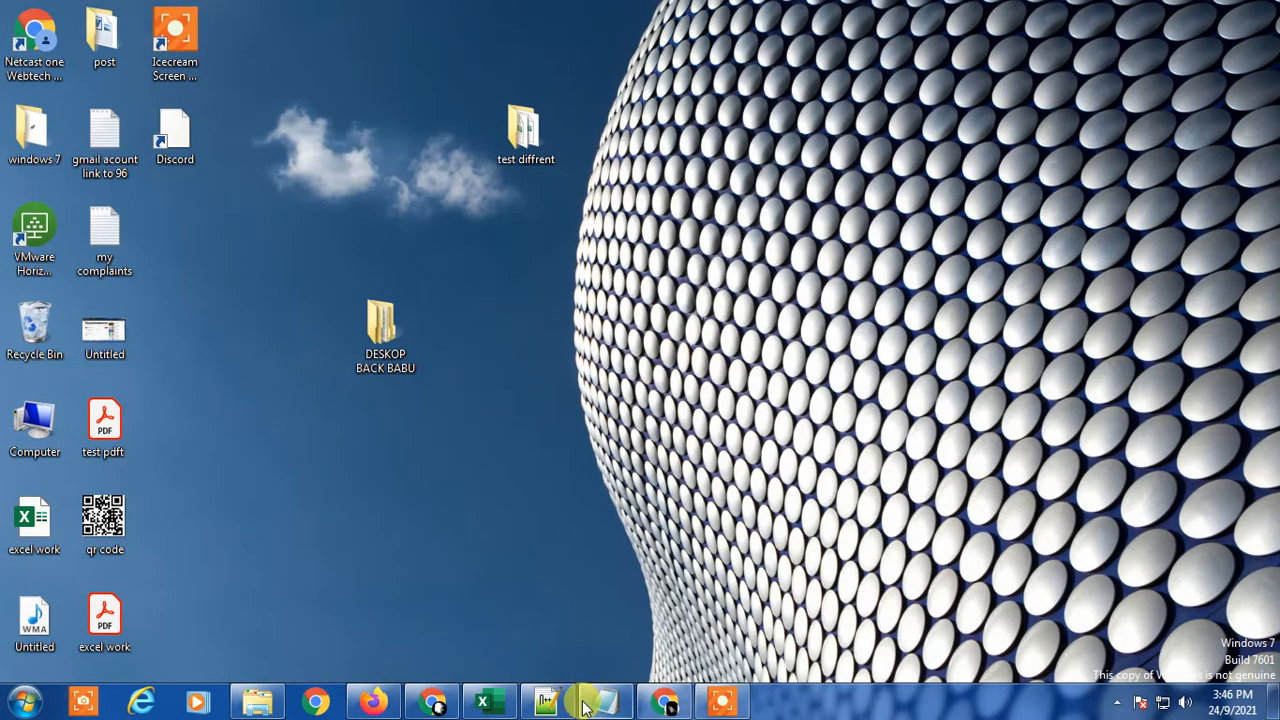
# Step: Switch to the Book1 workbook in Excel and maximize its window
pyautogui.click(490, 703)
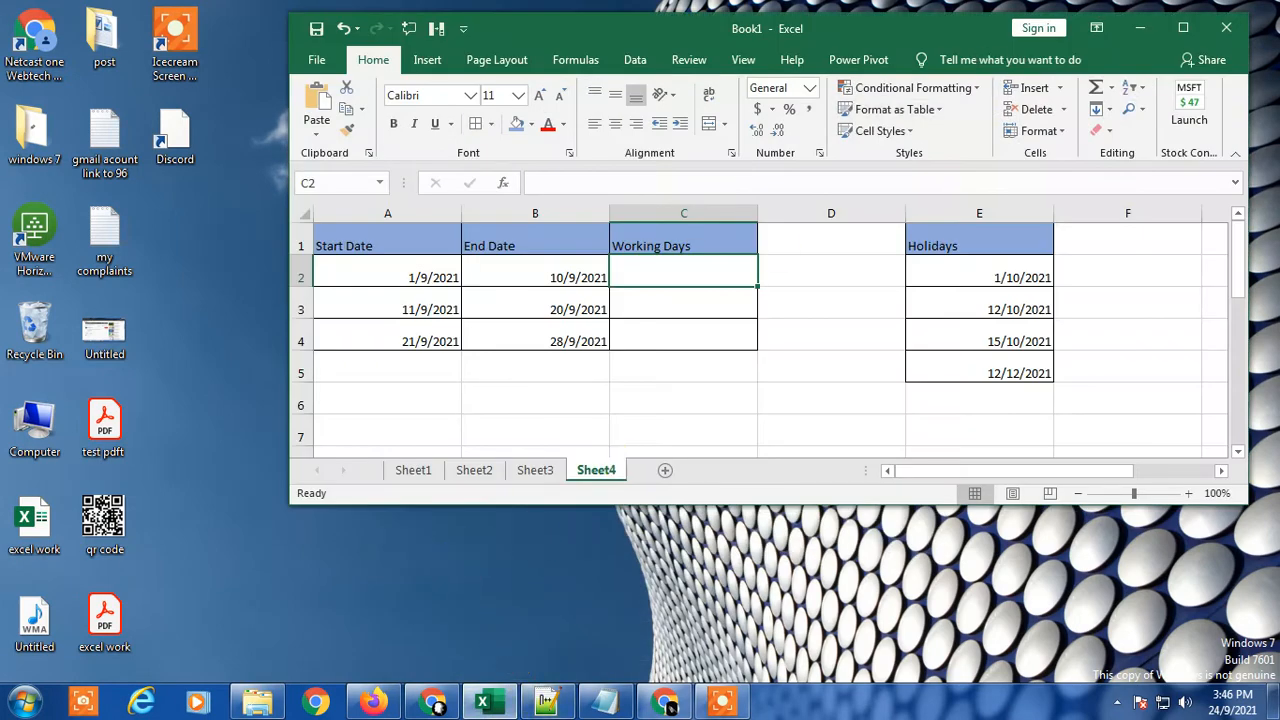
pyautogui.click(1177, 12)
pyautogui.click(310, 388)
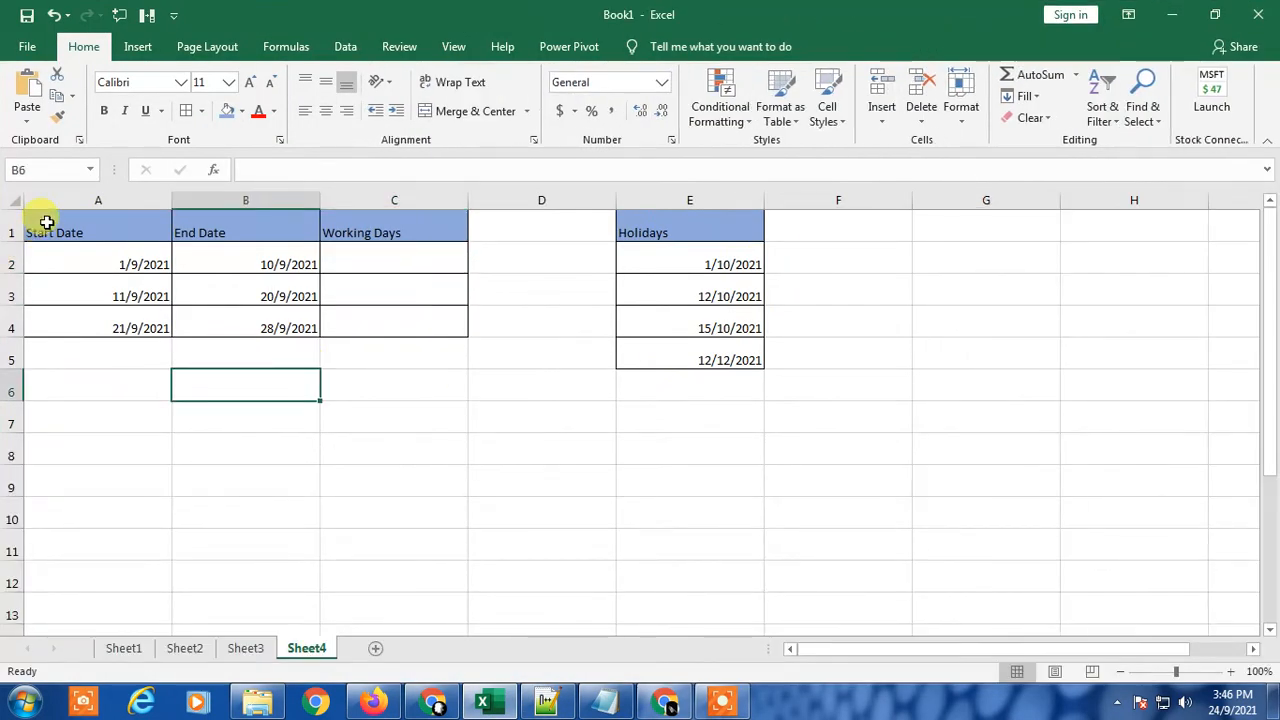
# Step: Review the Start Date, End Date and Working Days columns and the Holidays list on Sheet4, finishing on cell C2
pyautogui.moveTo(43, 220); pyautogui.dragTo(60, 328)
pyautogui.moveTo(208, 229); pyautogui.dragTo(233, 316)
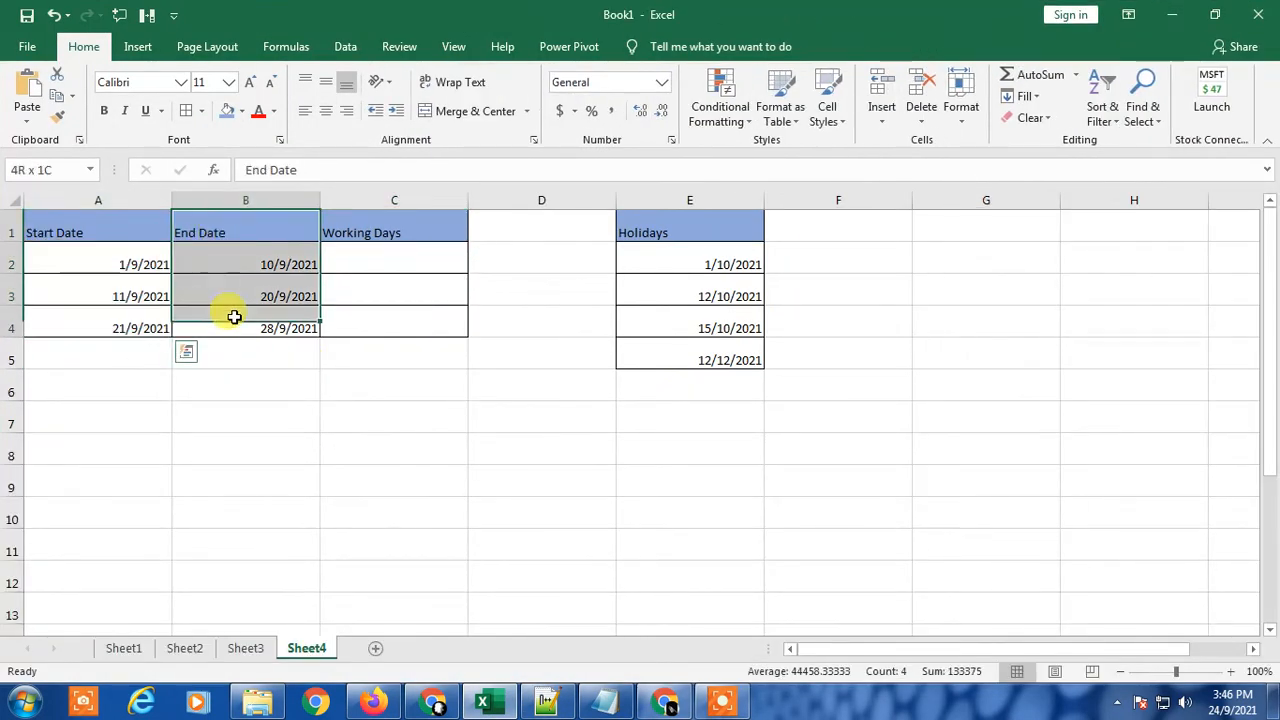
pyautogui.click(357, 254)
pyautogui.click(394, 233)
pyautogui.moveTo(394, 233); pyautogui.dragTo(406, 318)
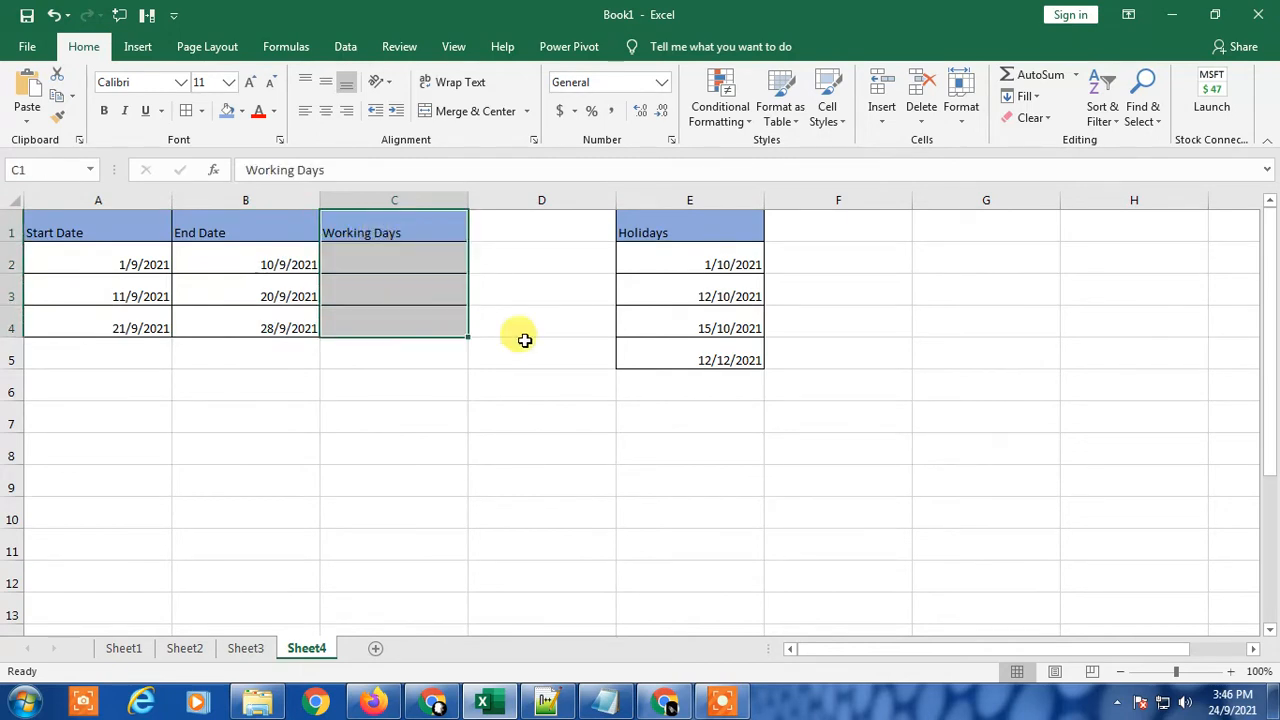
pyautogui.click(575, 362)
pyautogui.moveTo(708, 236); pyautogui.dragTo(706, 363)
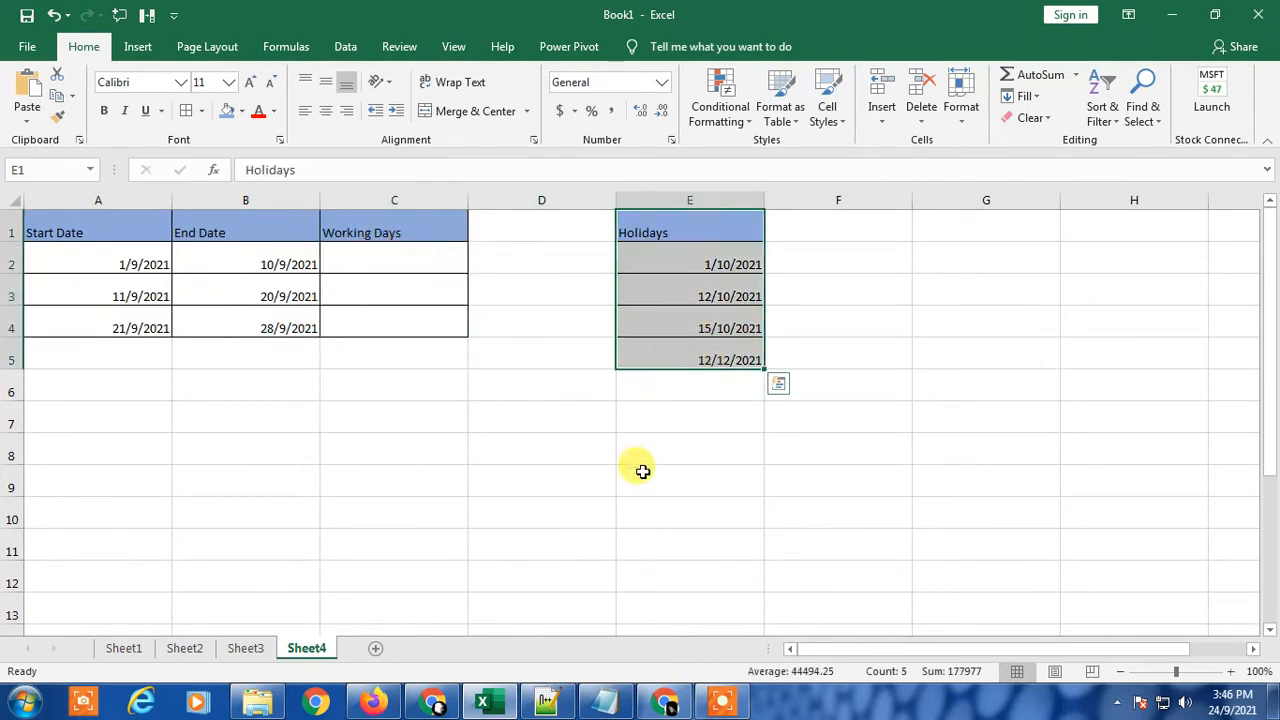
pyautogui.click(679, 262)
pyautogui.click(407, 259)
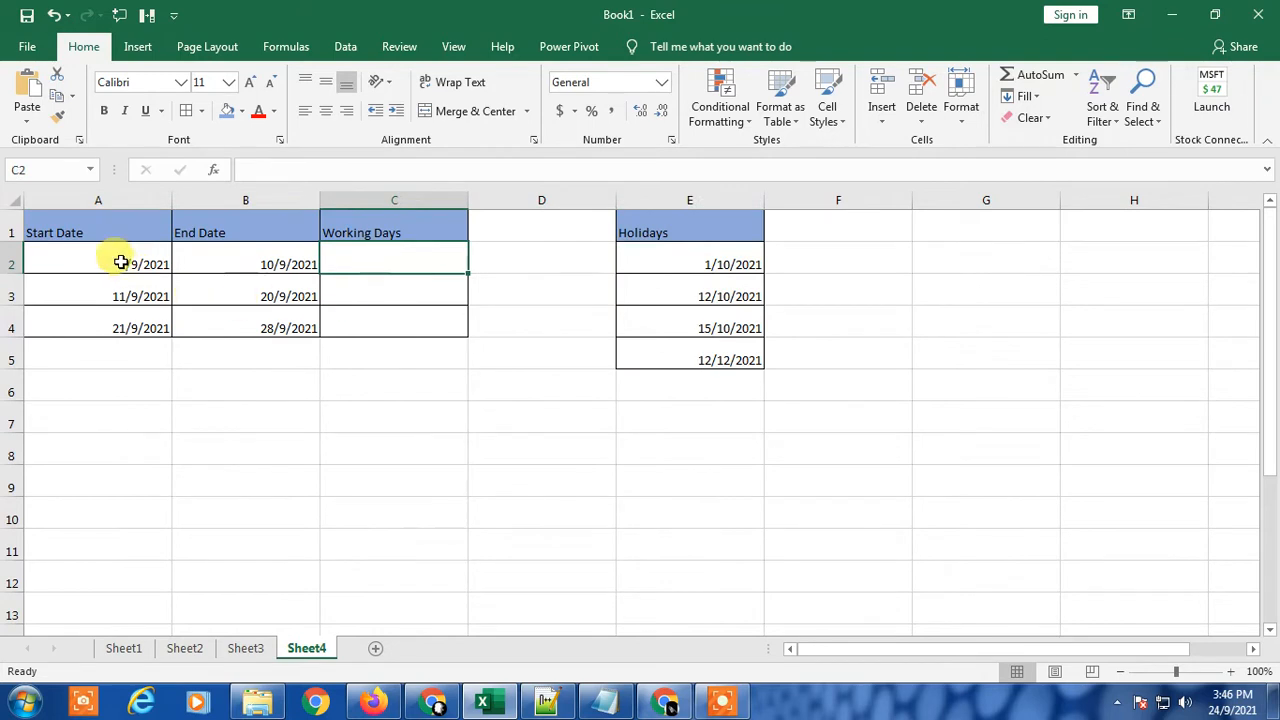
pyautogui.moveTo(114, 258); pyautogui.dragTo(266, 257)
pyautogui.click(419, 267)
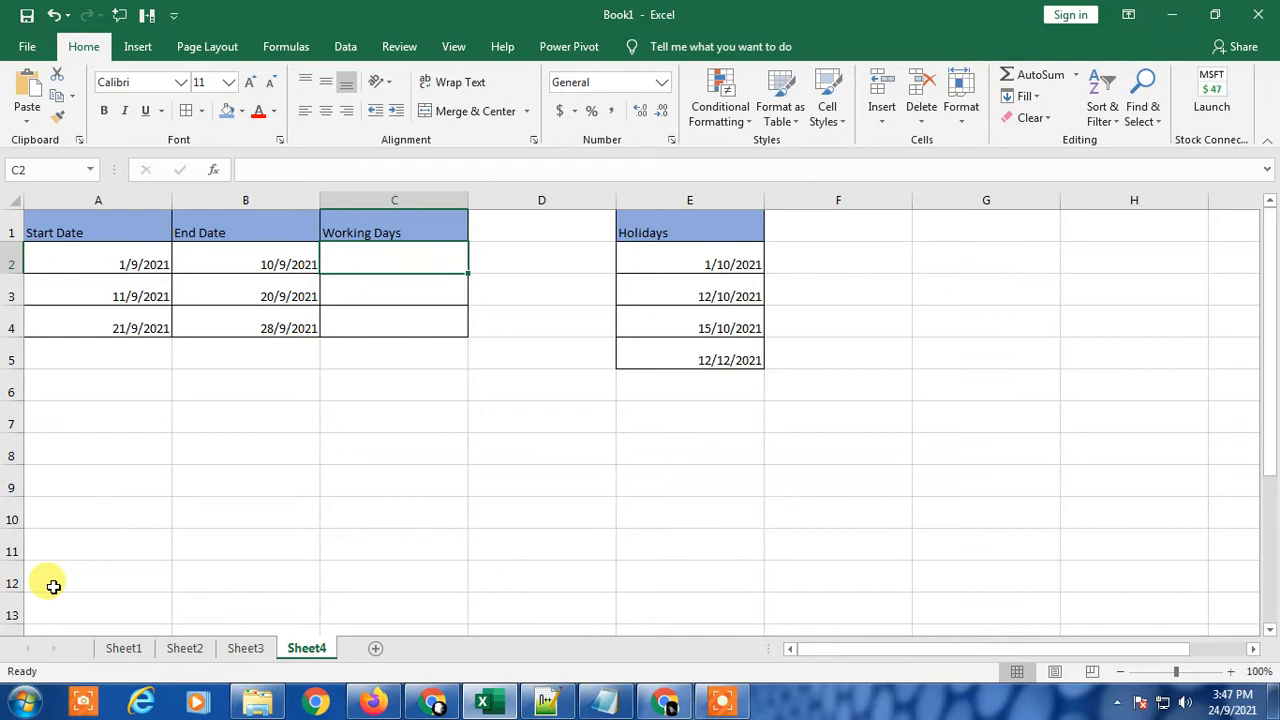
pyautogui.click(307, 290)
pyautogui.click(367, 260)
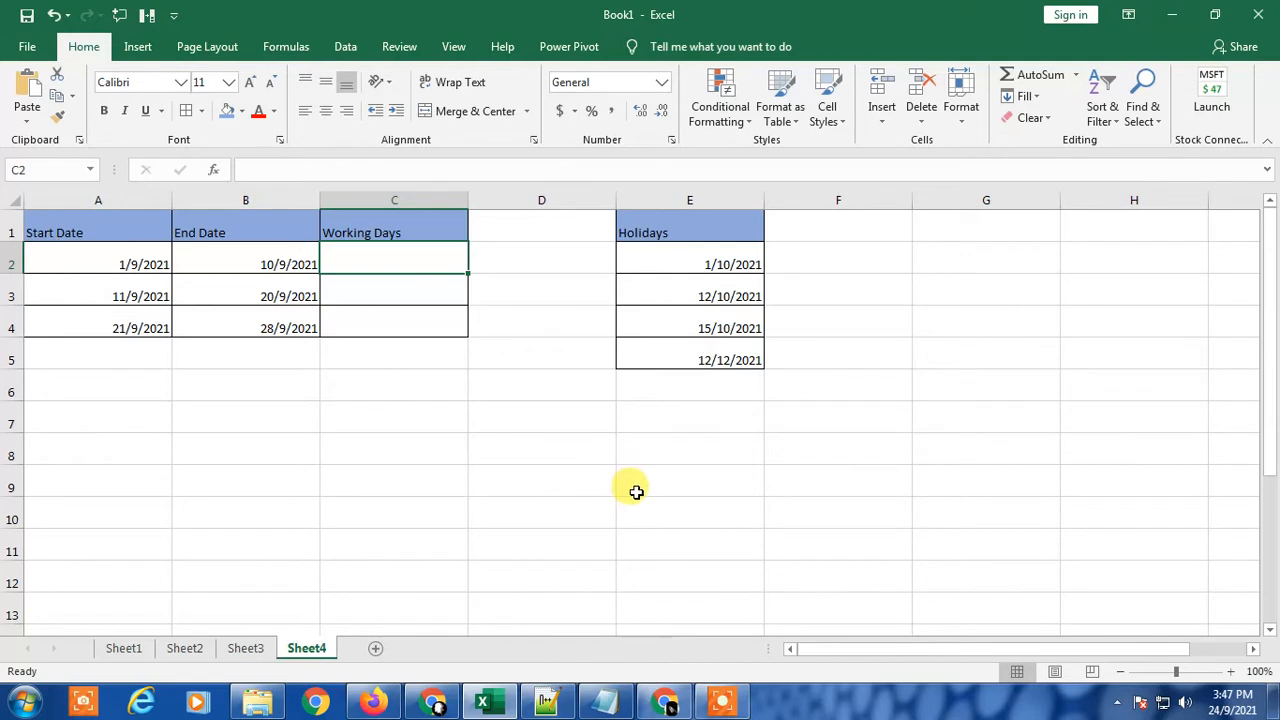
pyautogui.keyDown('ctrl'); pyautogui.scroll(1, 636, 491); pyautogui.keyUp('ctrl')
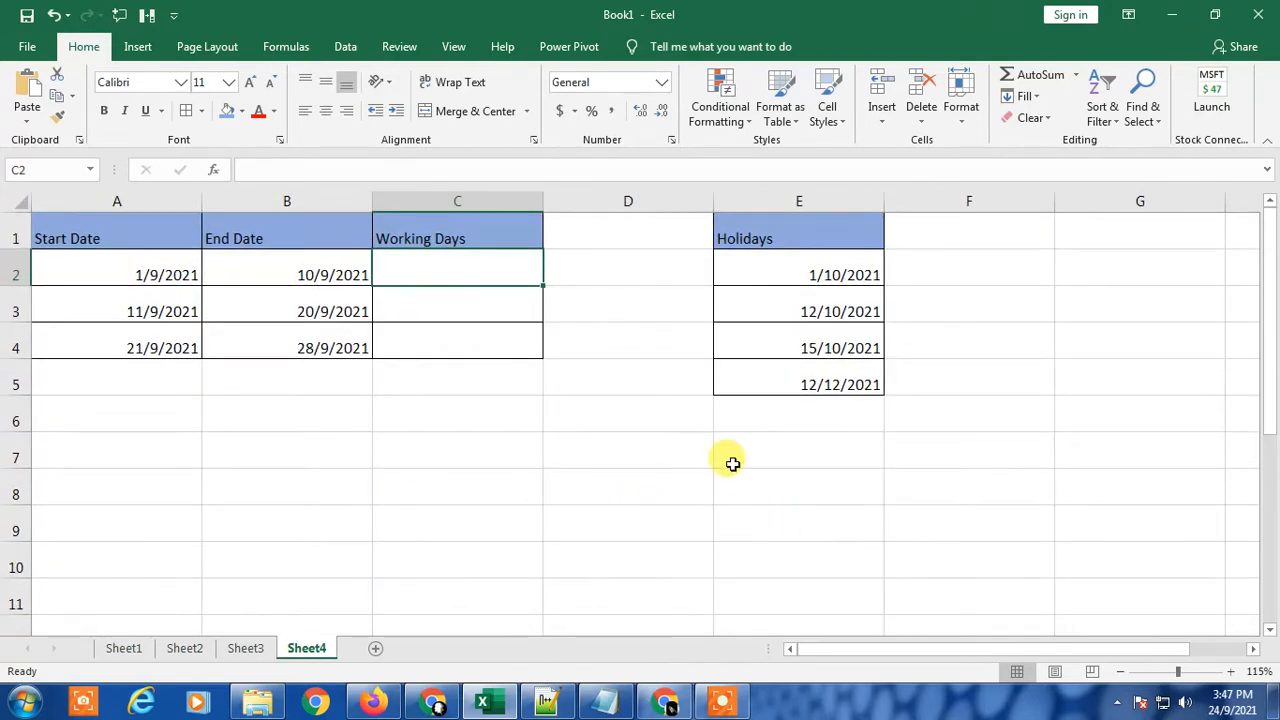
pyautogui.click(483, 329)
pyautogui.click(468, 268)
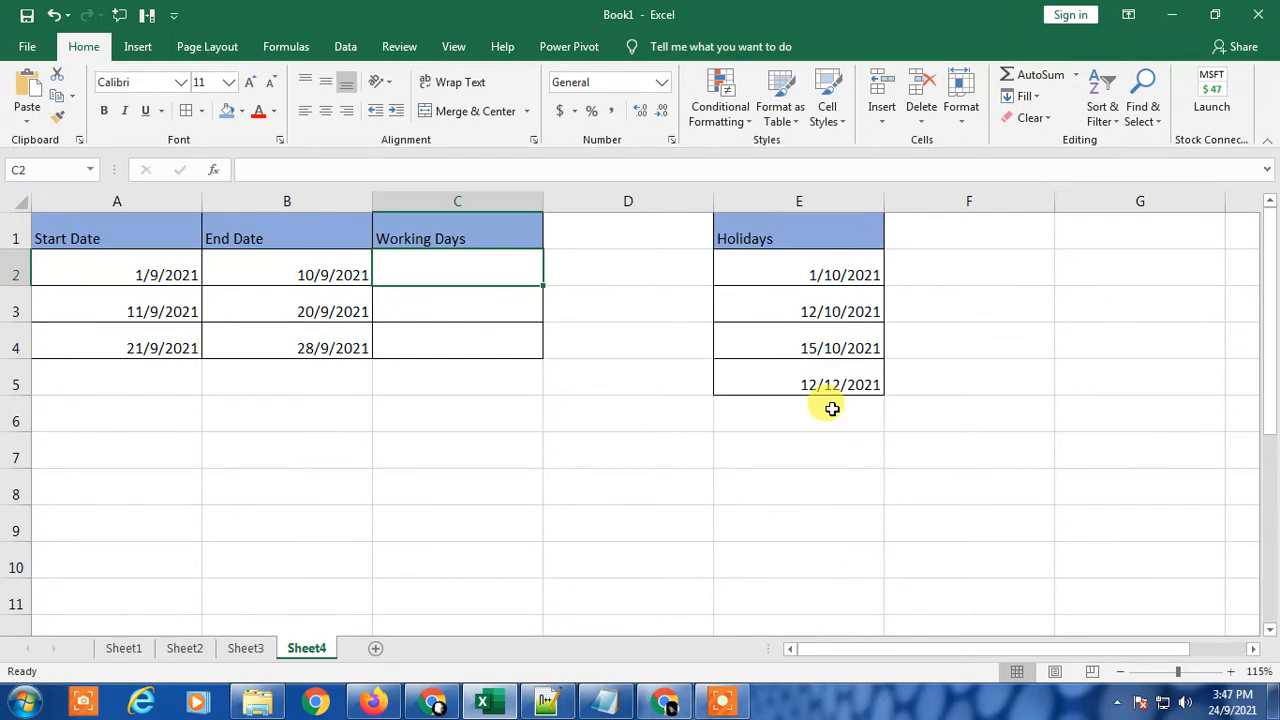
pyautogui.write('=work')
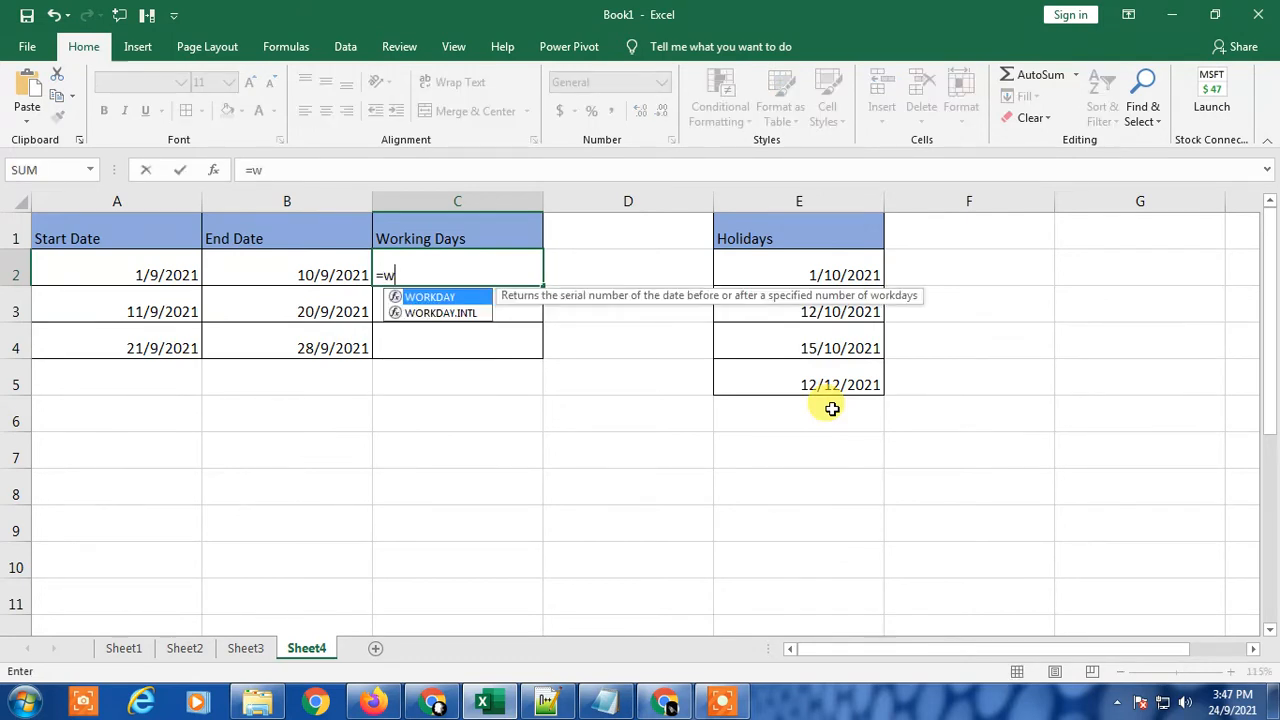
pyautogui.press('BackSpace')
pyautogui.press('BackSpace')
pyautogui.press('BackSpace')
pyautogui.press('BackSpace')
pyautogui.press('BackSpace')
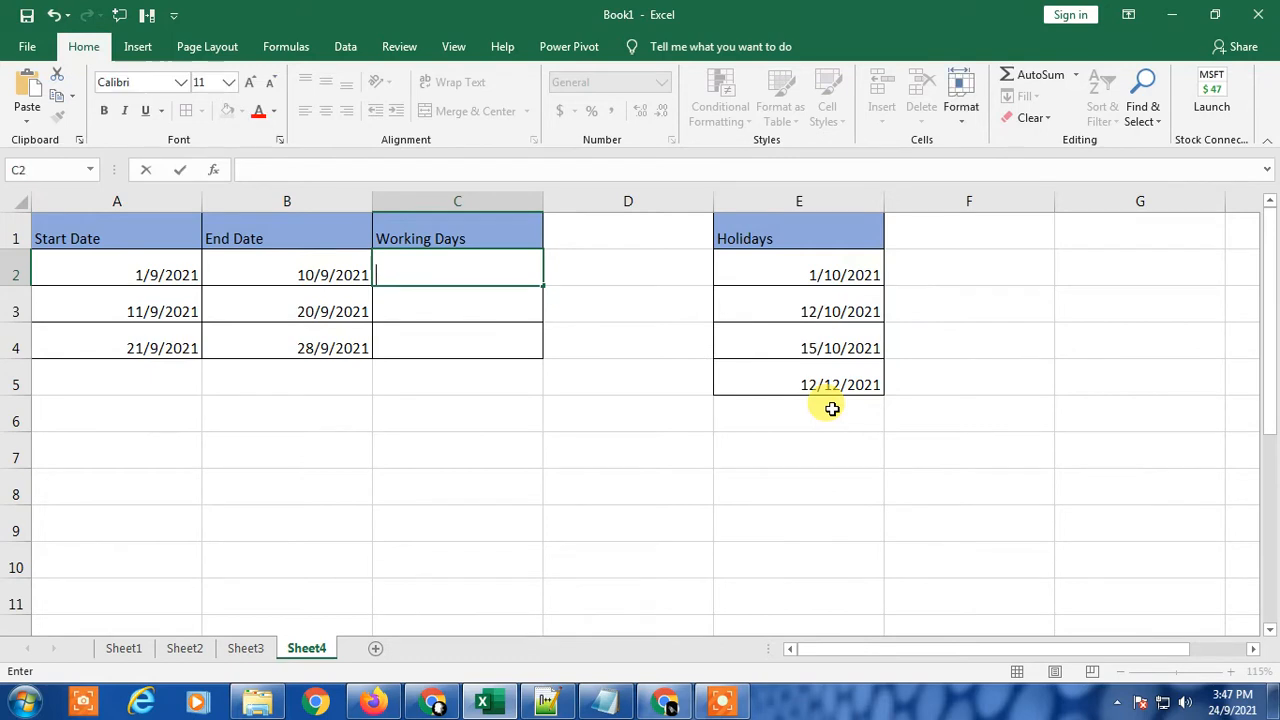
pyautogui.write('=wo')
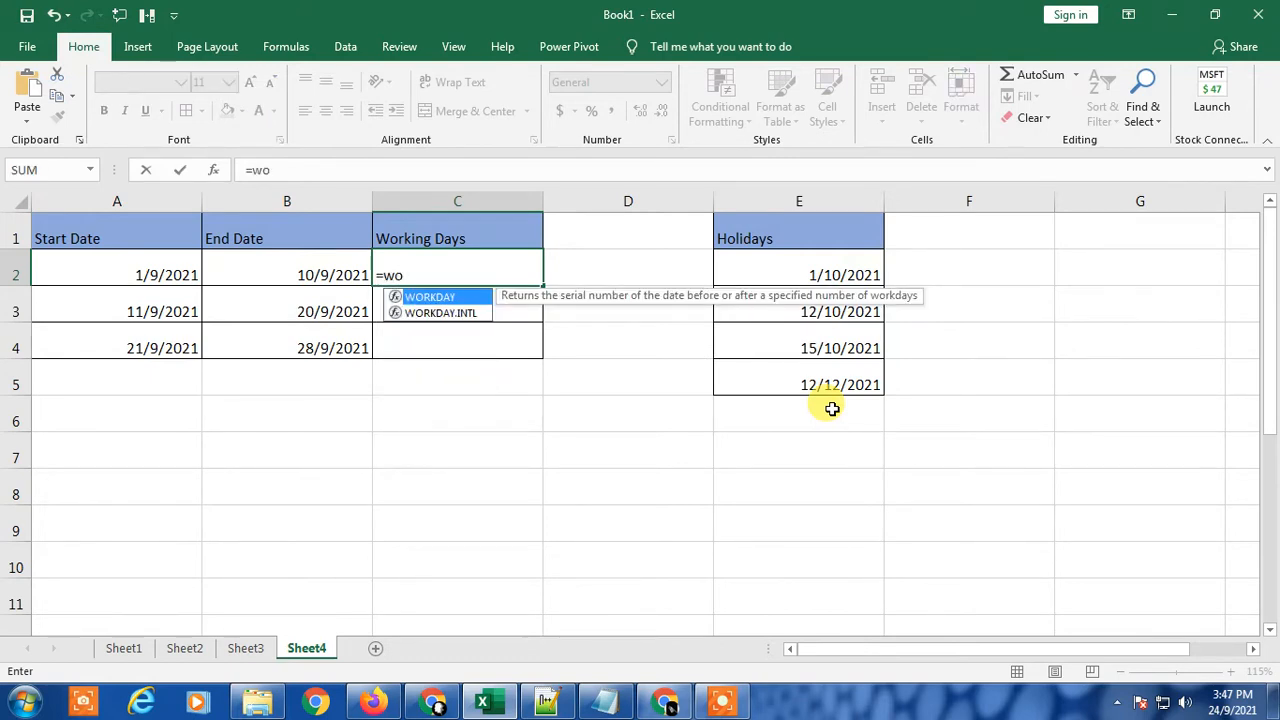
pyautogui.press('BackSpace')
pyautogui.press('BackSpace')
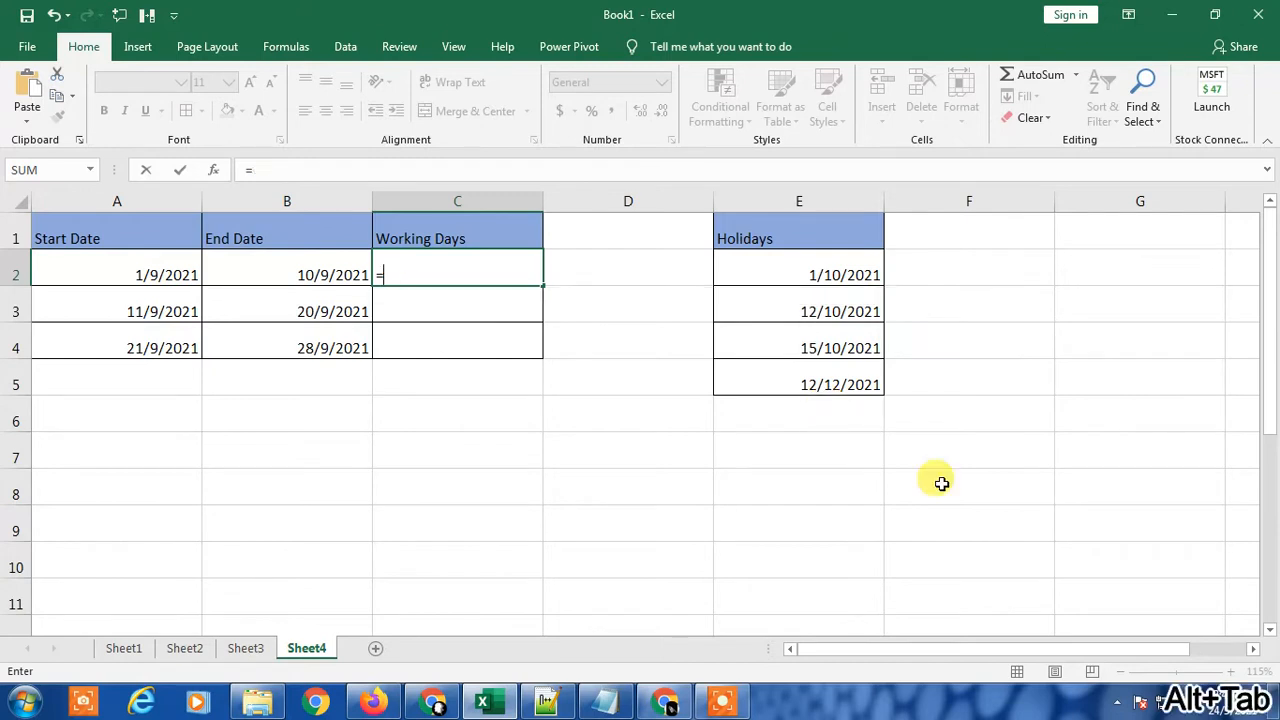
# Step: Enter =NETWORKDAYS(A2,B2,E2:E5) in C2 to calculate the first row's working days excluding the listed holidays
pyautogui.write('netw')
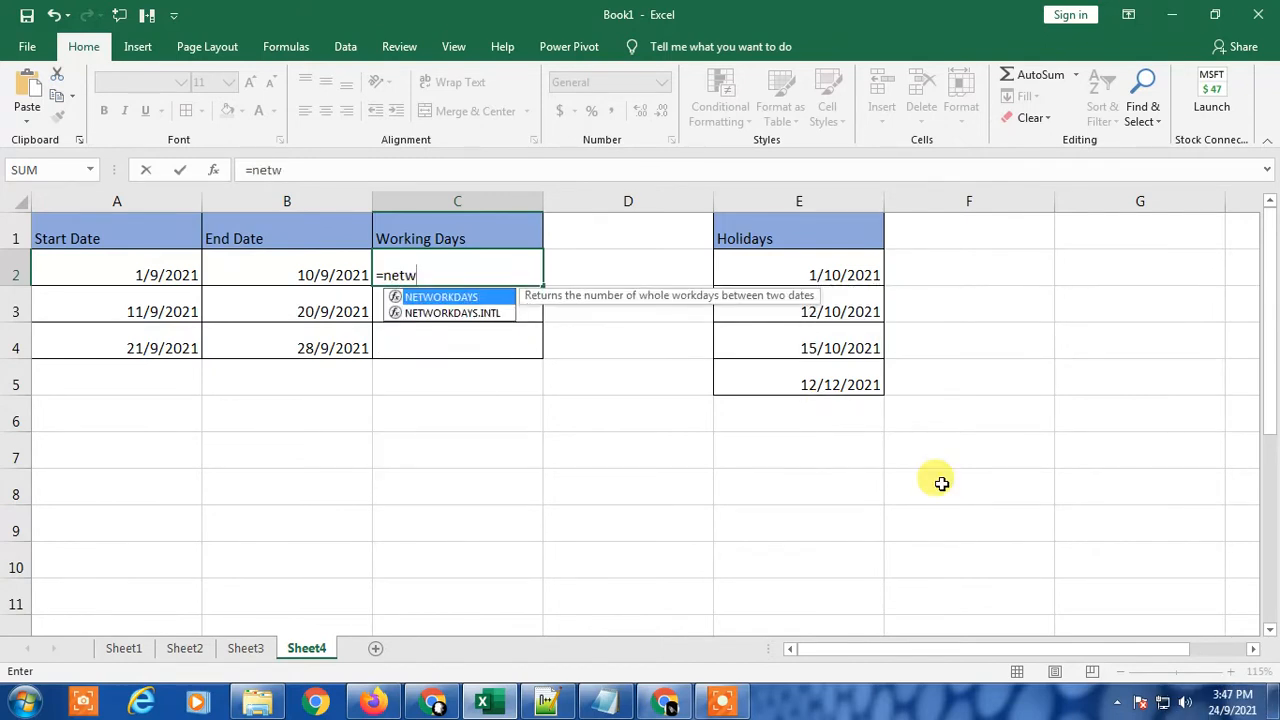
pyautogui.doubleClick(428, 298)
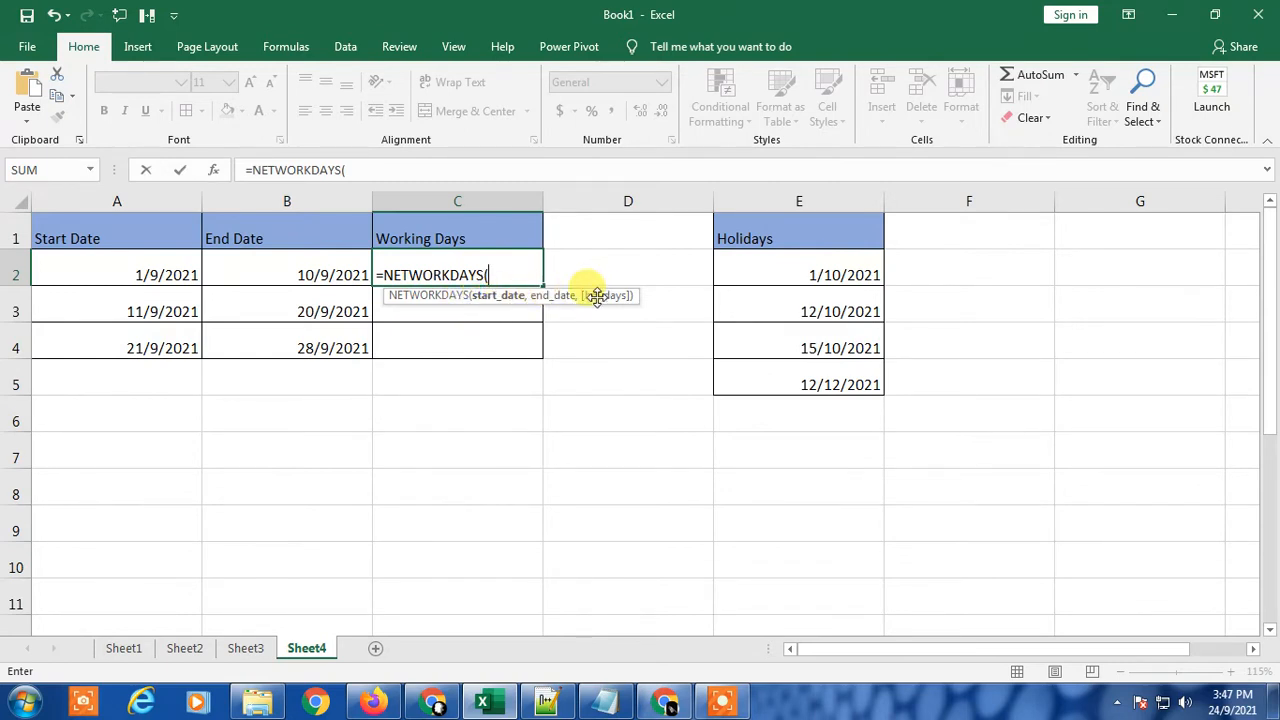
pyautogui.click(134, 272)
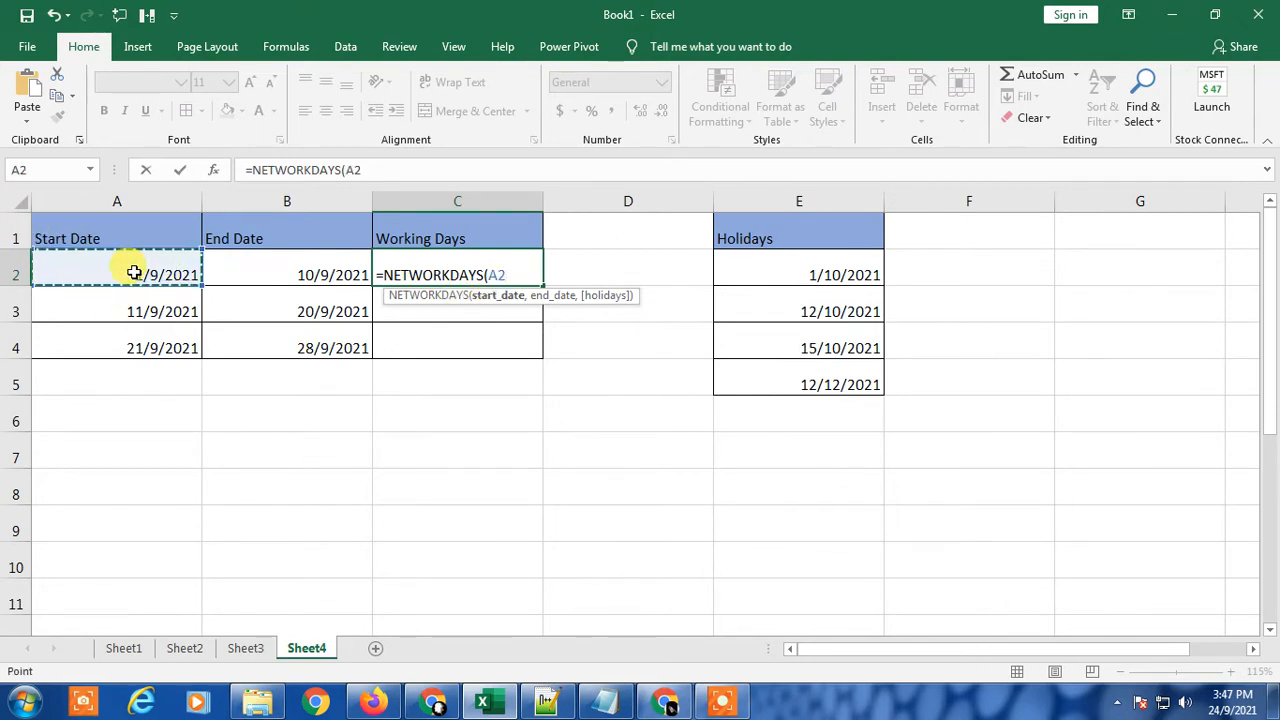
pyautogui.write(',')
pyautogui.click(294, 268)
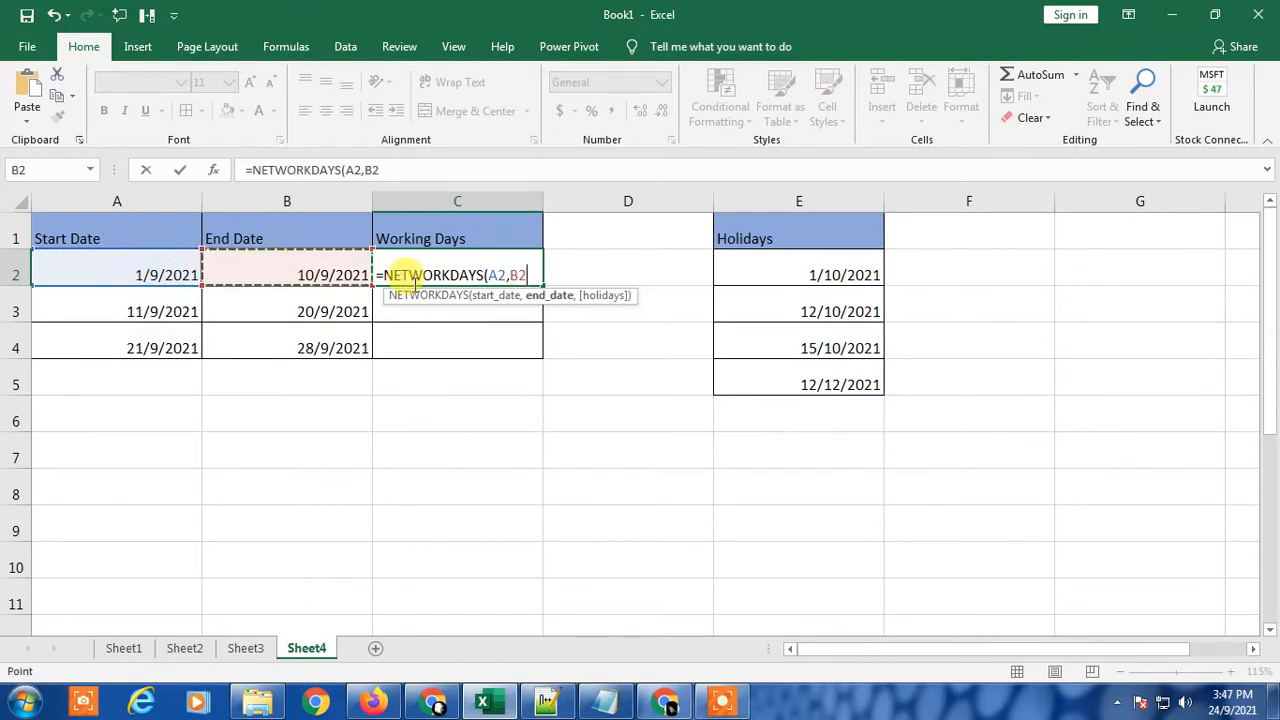
pyautogui.write(',')
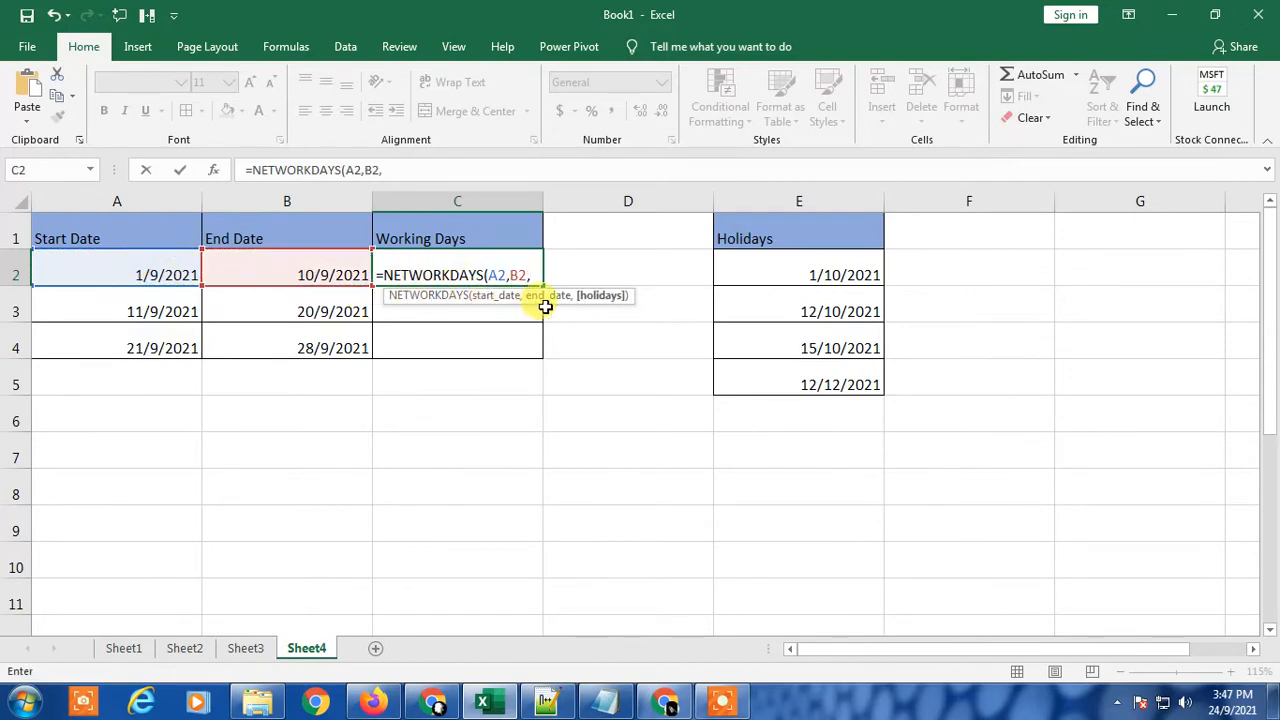
pyautogui.moveTo(813, 268); pyautogui.dragTo(826, 375)
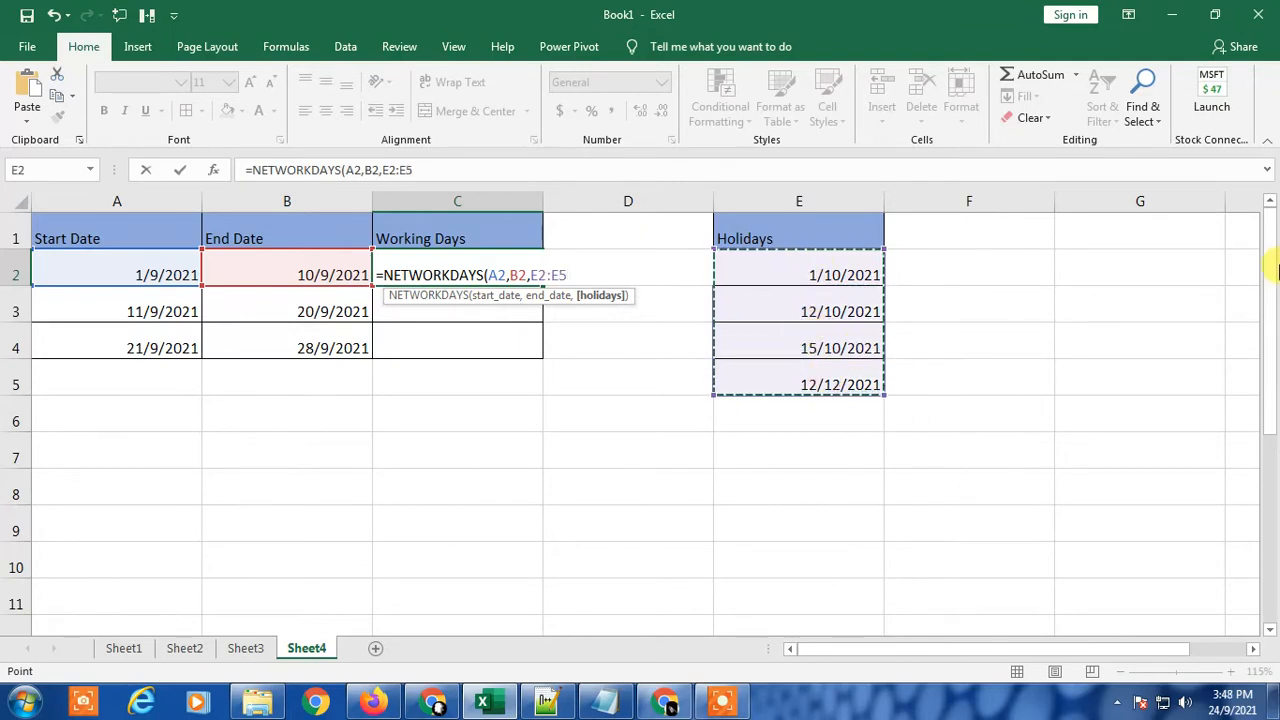
pyautogui.write(')')
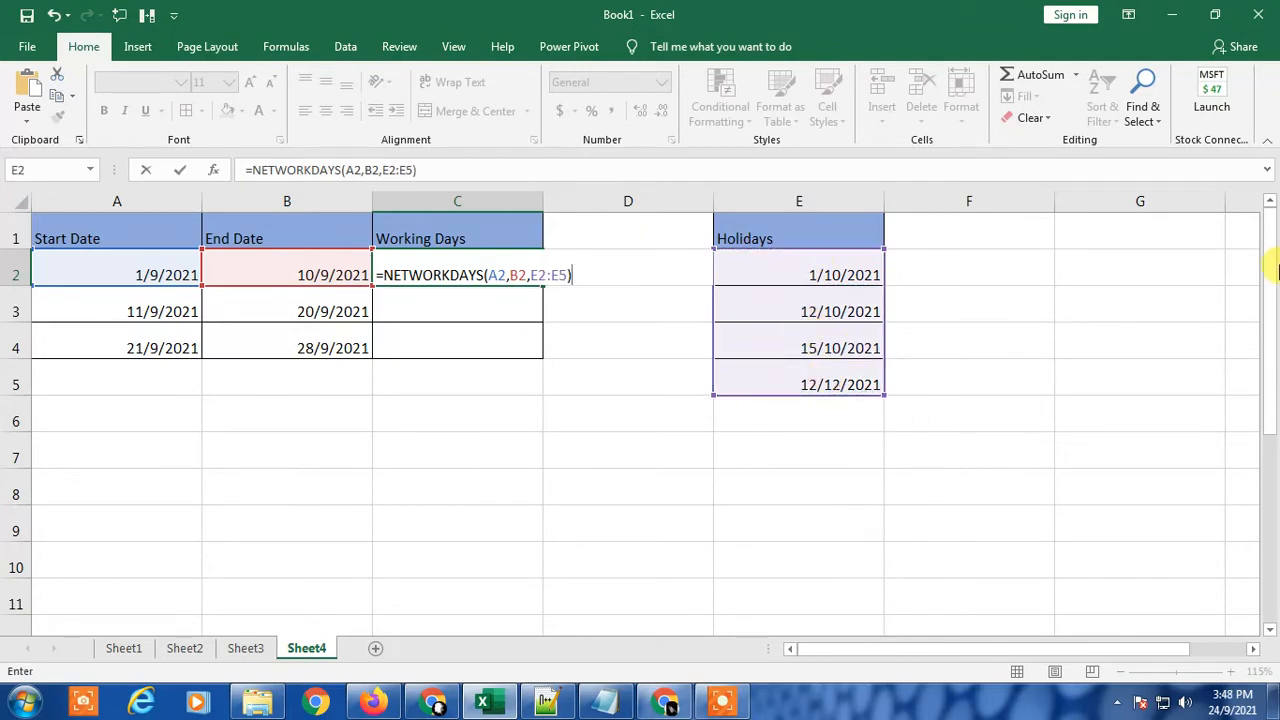
pyautogui.press('Return')
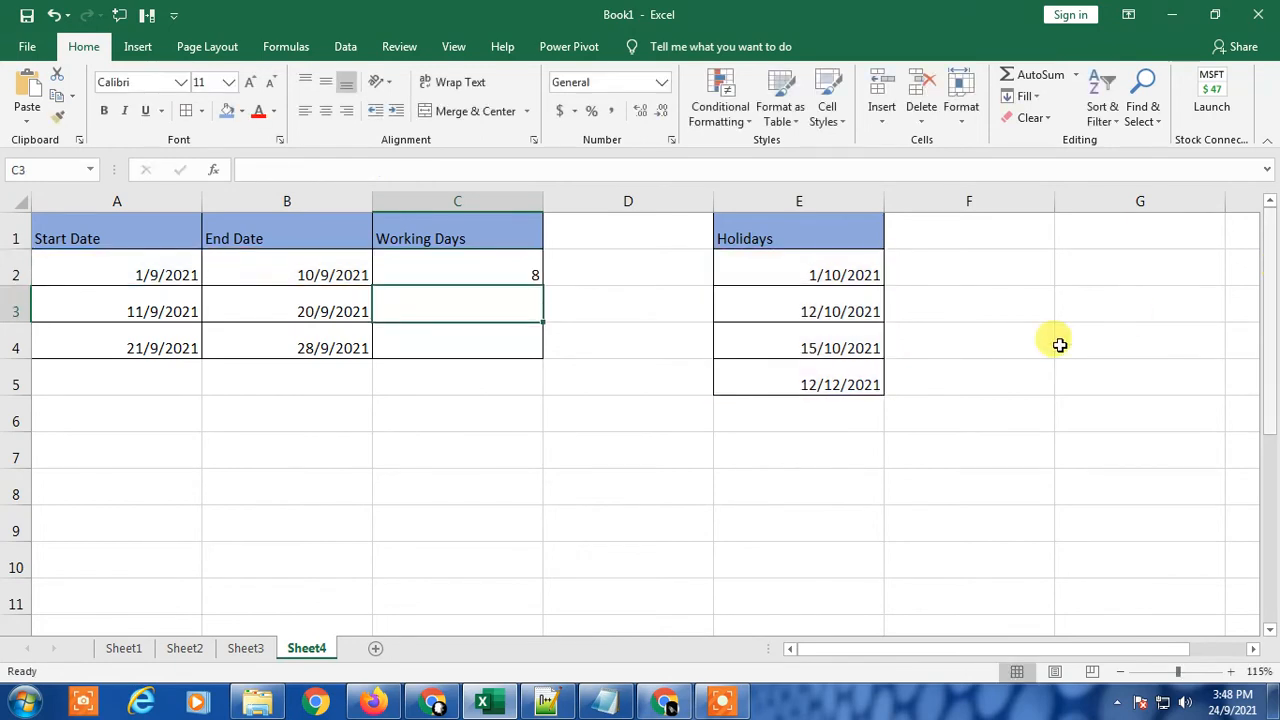
# Step: Check the working days result in C2 against the system calendar for September 2021 and look at the second row's dates
pyautogui.click(455, 270)
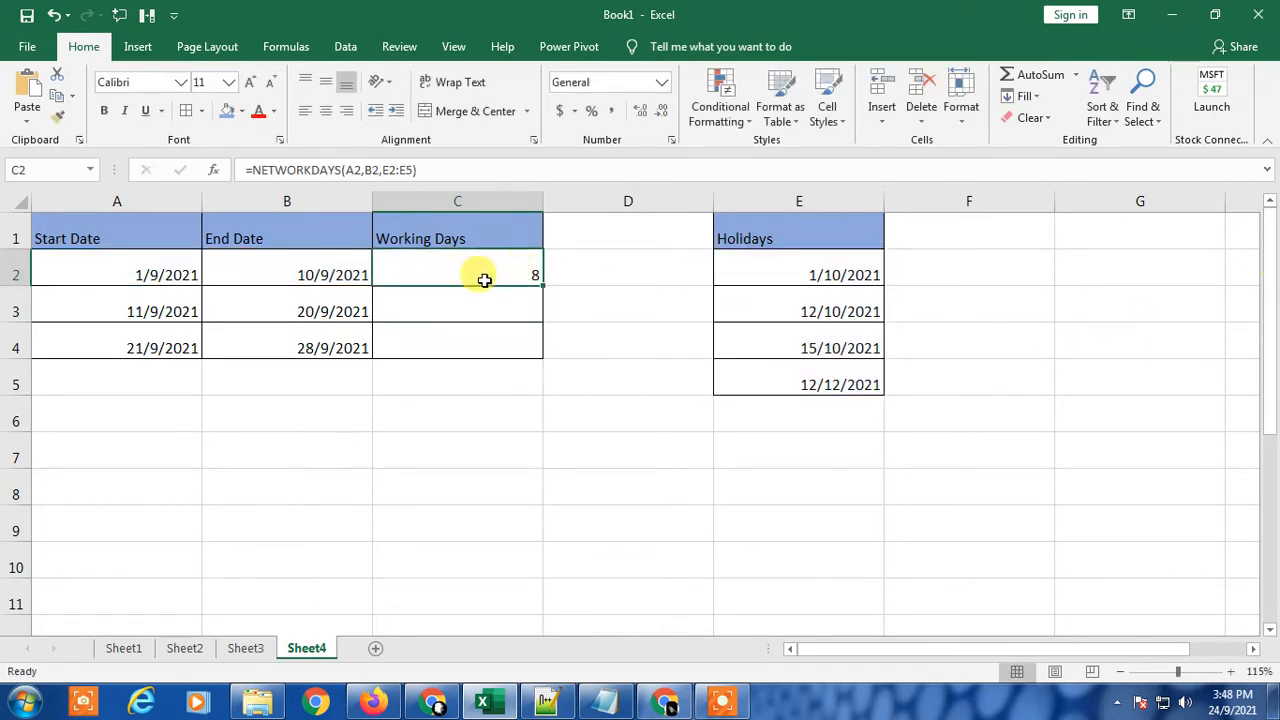
pyautogui.click(1228, 702)
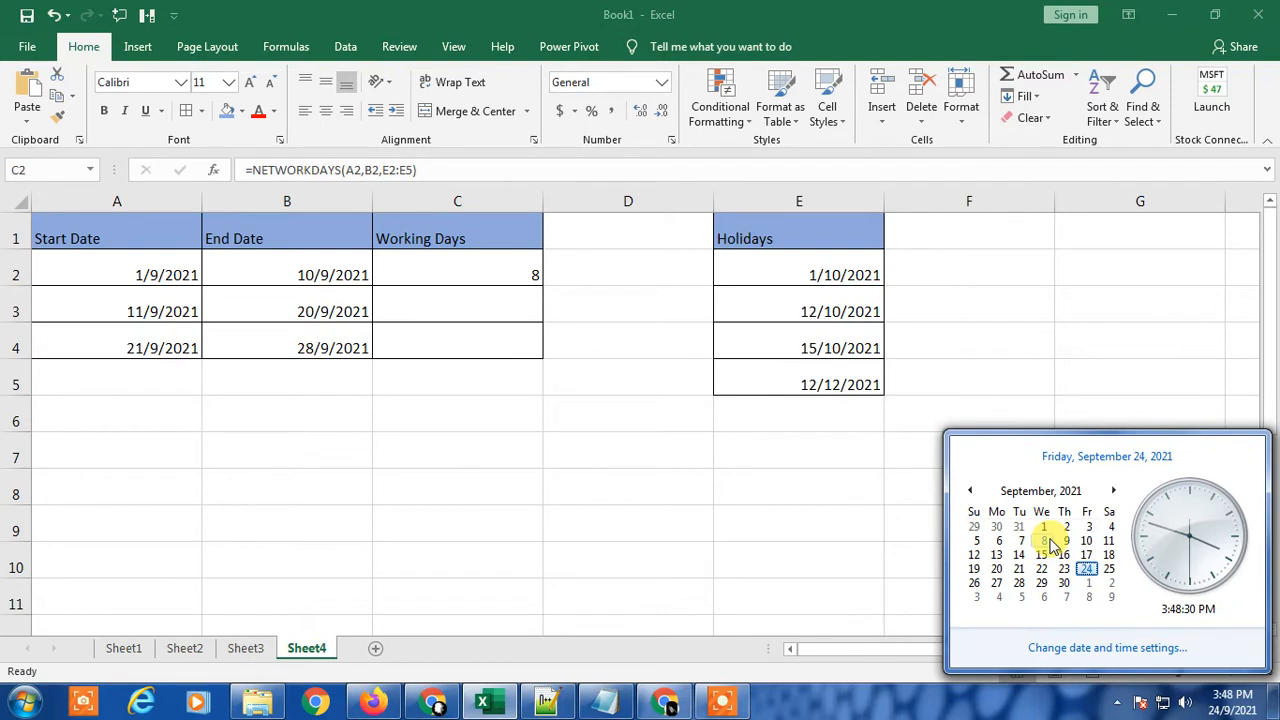
pyautogui.click(625, 473)
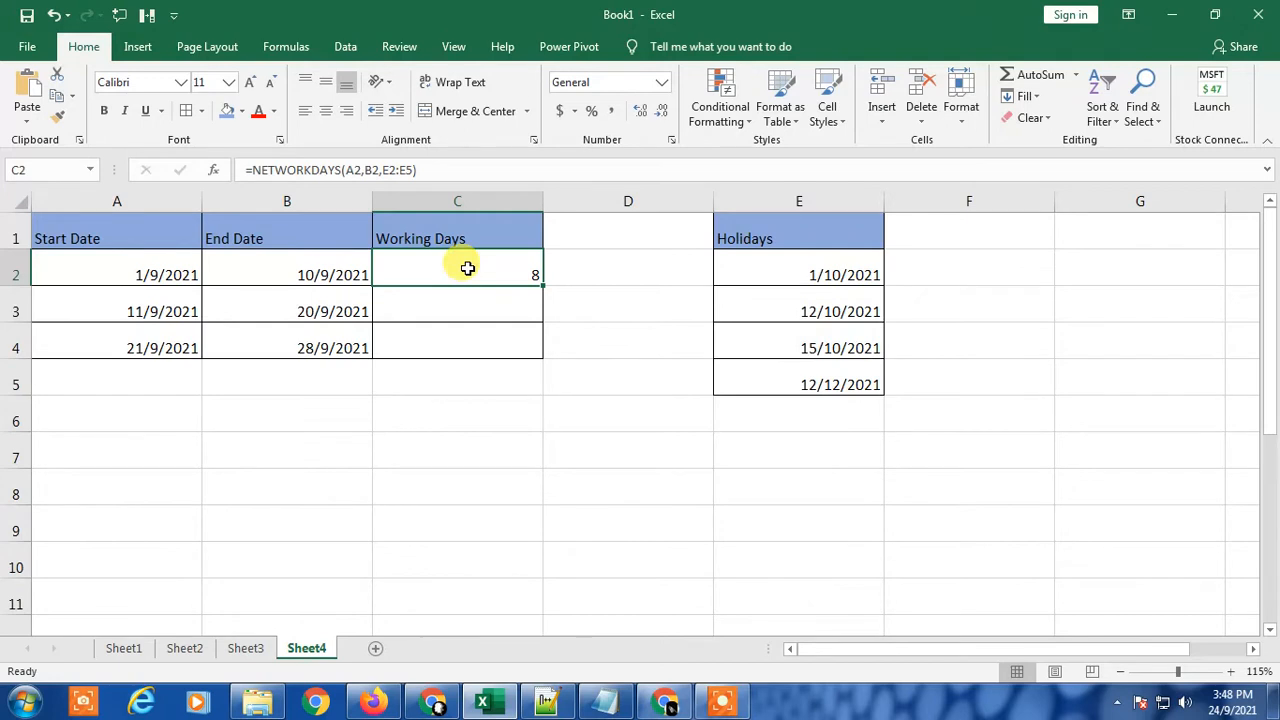
pyautogui.click(466, 416)
pyautogui.click(472, 271)
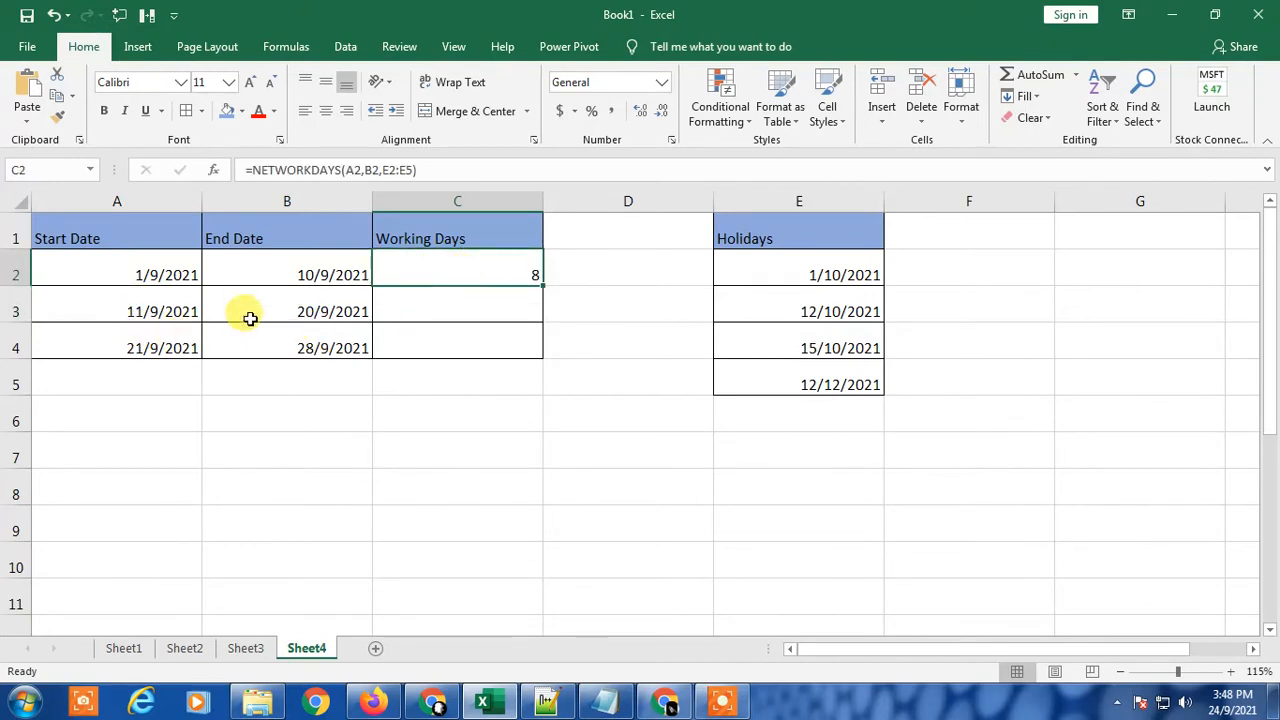
pyautogui.click(135, 308)
pyautogui.press('Right')
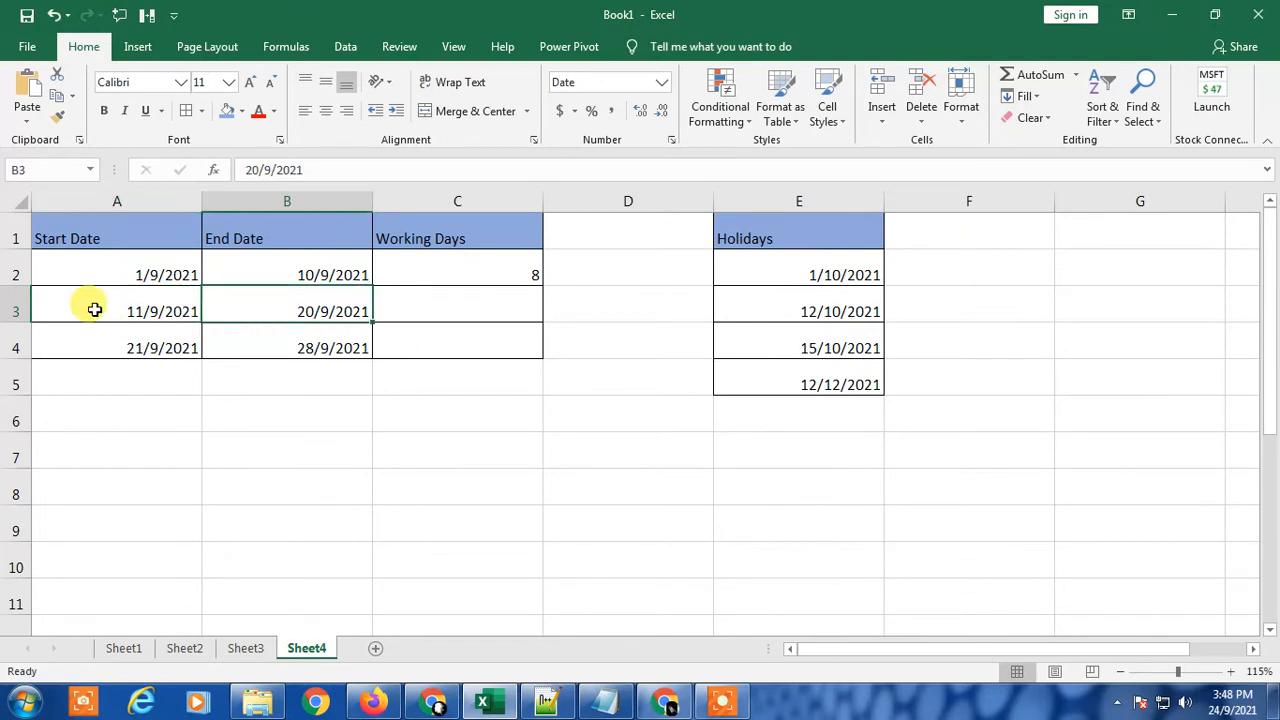
# Step: Fill the NETWORKDAYS formula from C2 down through C4
pyautogui.click(487, 268)
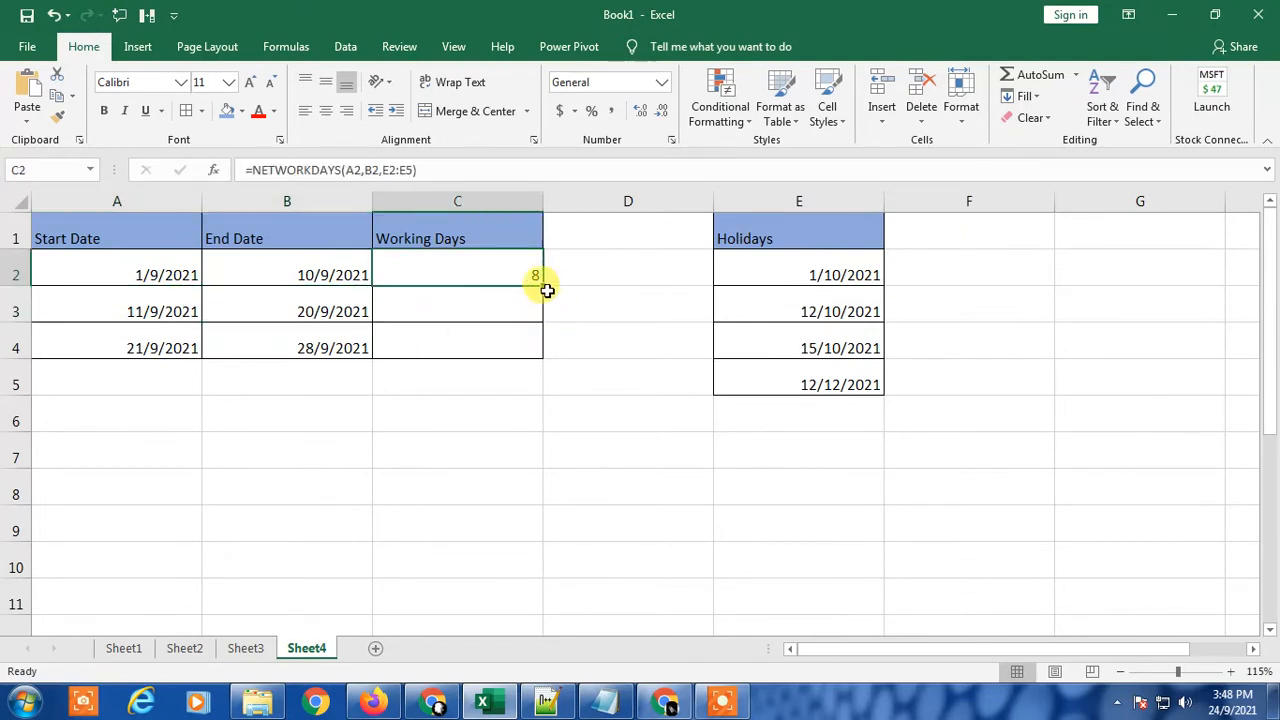
pyautogui.moveTo(543, 285); pyautogui.dragTo(529, 346)
pyautogui.click(451, 457)
# Step: Inspect the Working Days formulas in C2 to C4, comparing the holiday ranges referenced by C2 and C3
pyautogui.click(510, 310)
pyautogui.click(497, 350)
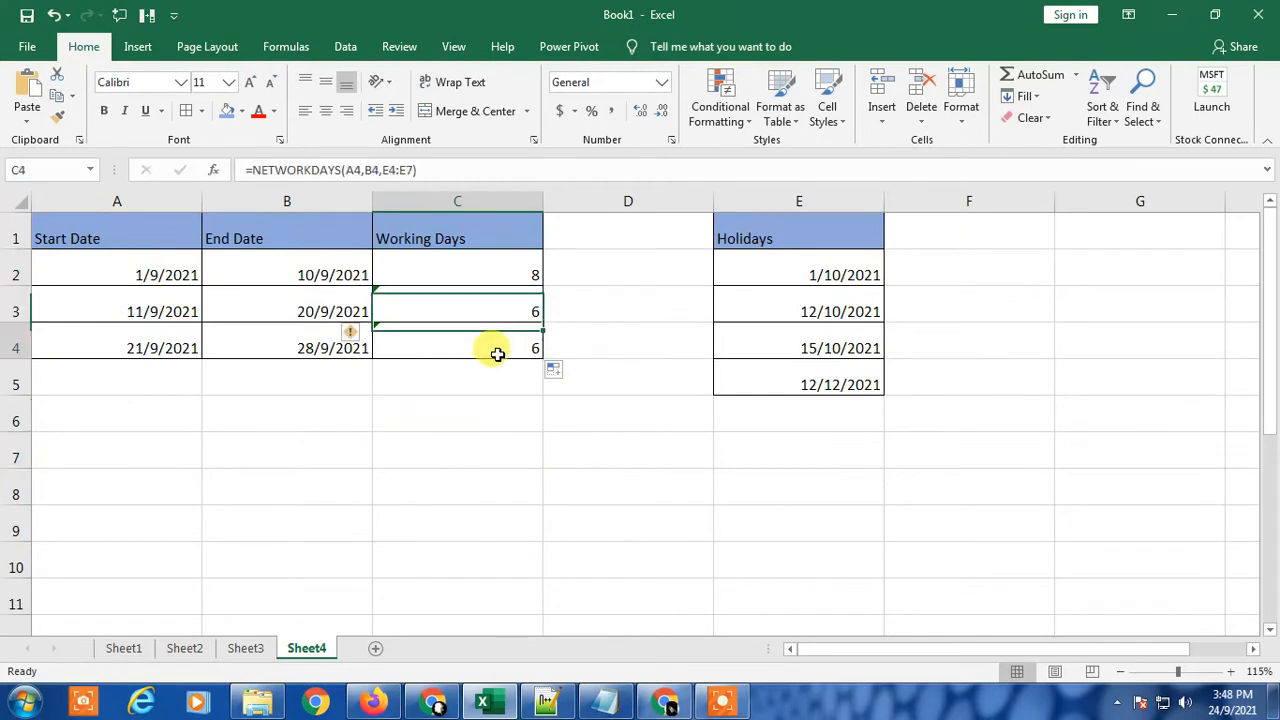
pyautogui.click(480, 303)
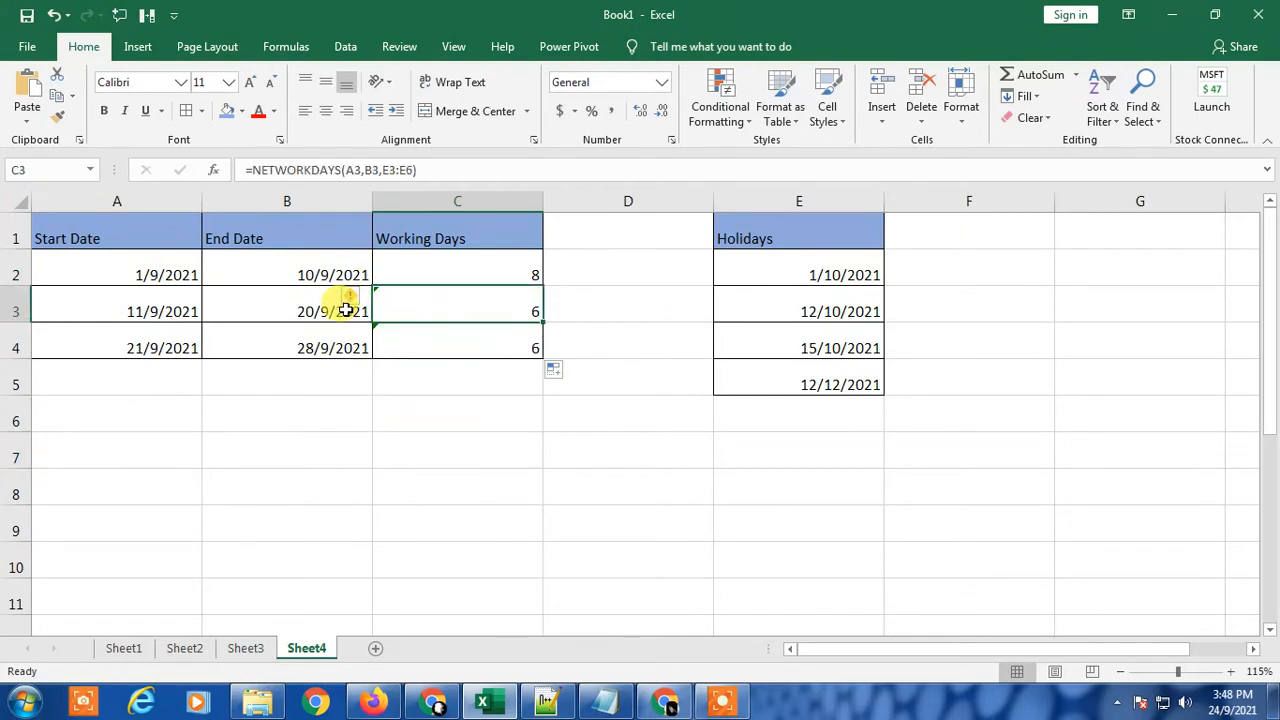
pyautogui.click(463, 338)
pyautogui.click(376, 296)
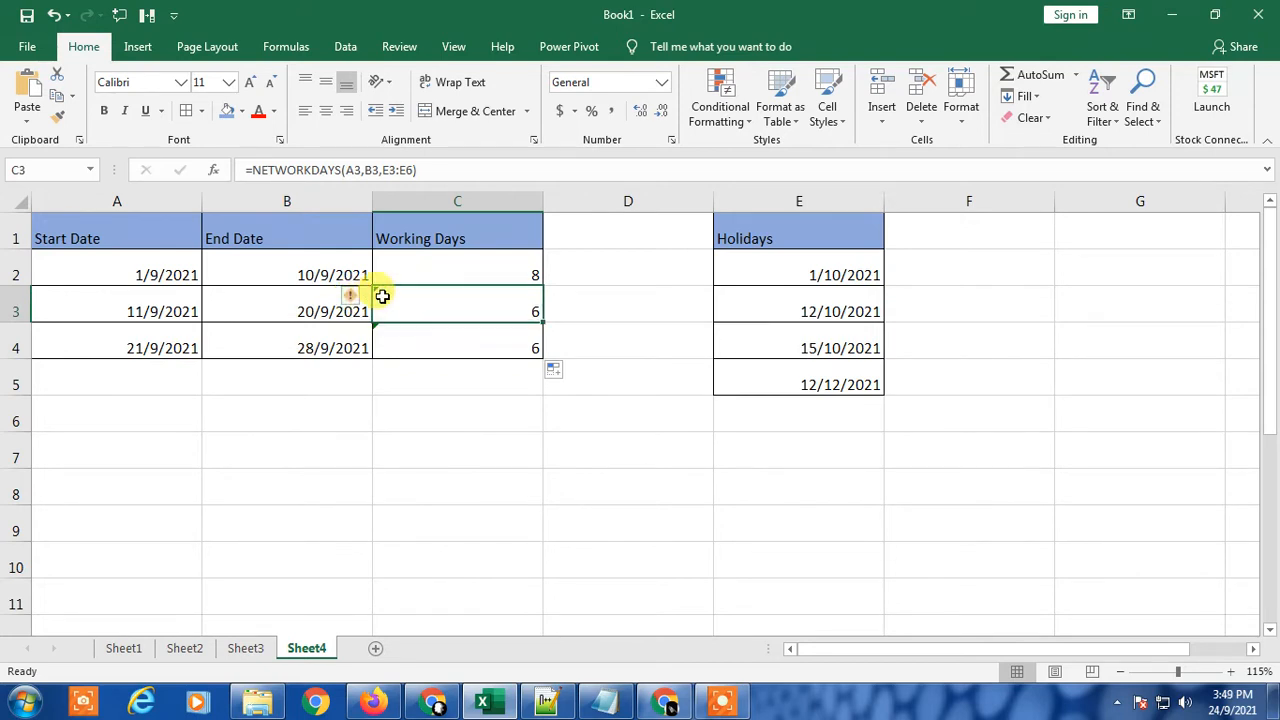
pyautogui.click(491, 266)
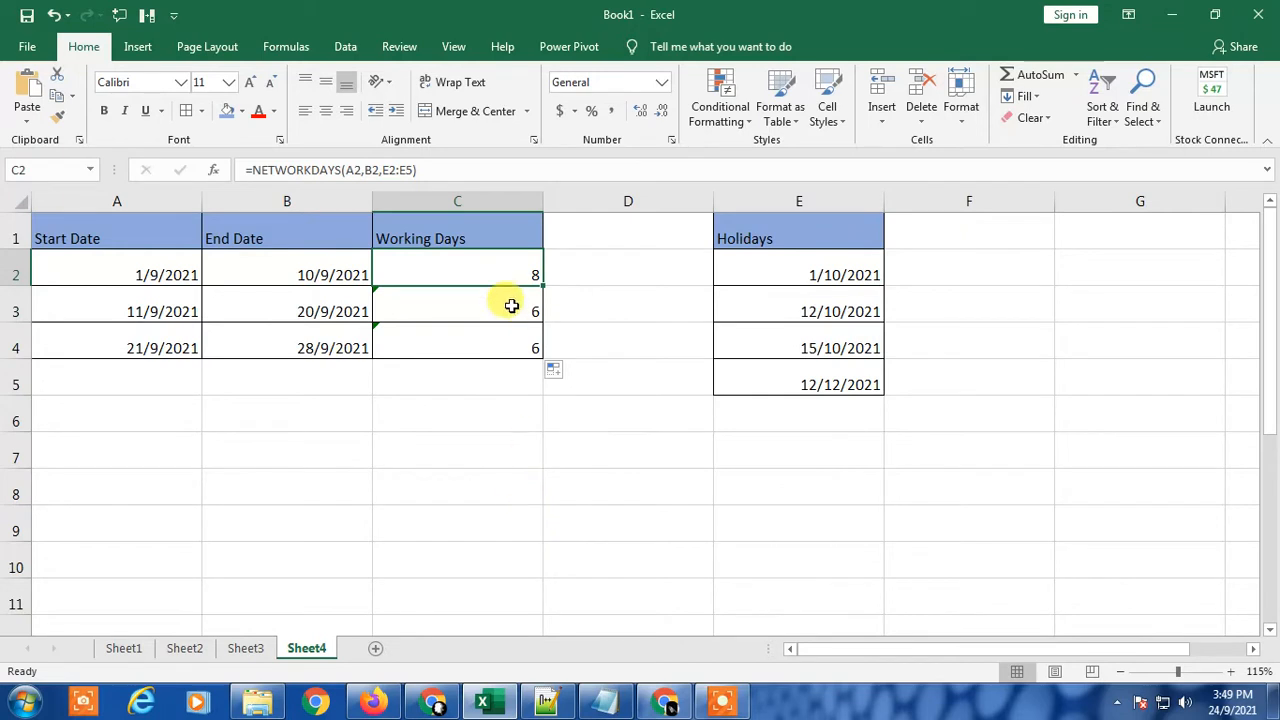
pyautogui.press('F2')
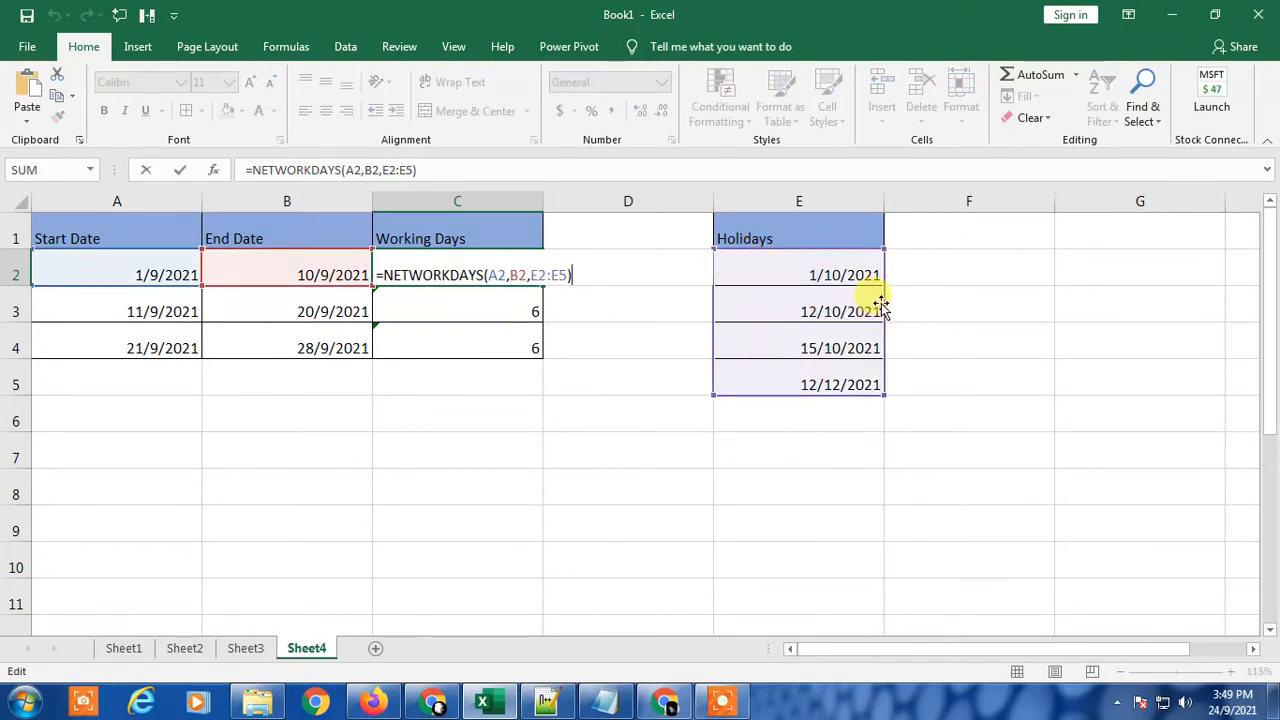
pyautogui.click(590, 420)
pyautogui.click(433, 310)
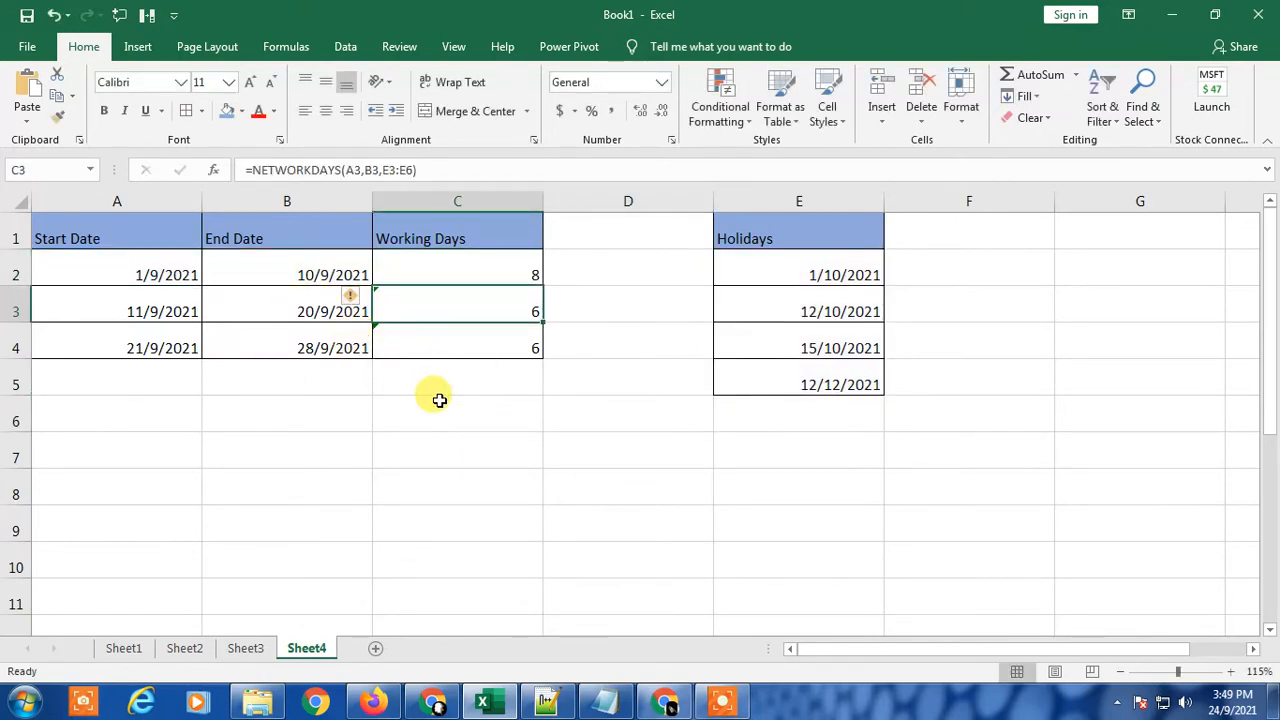
pyautogui.press('F2')
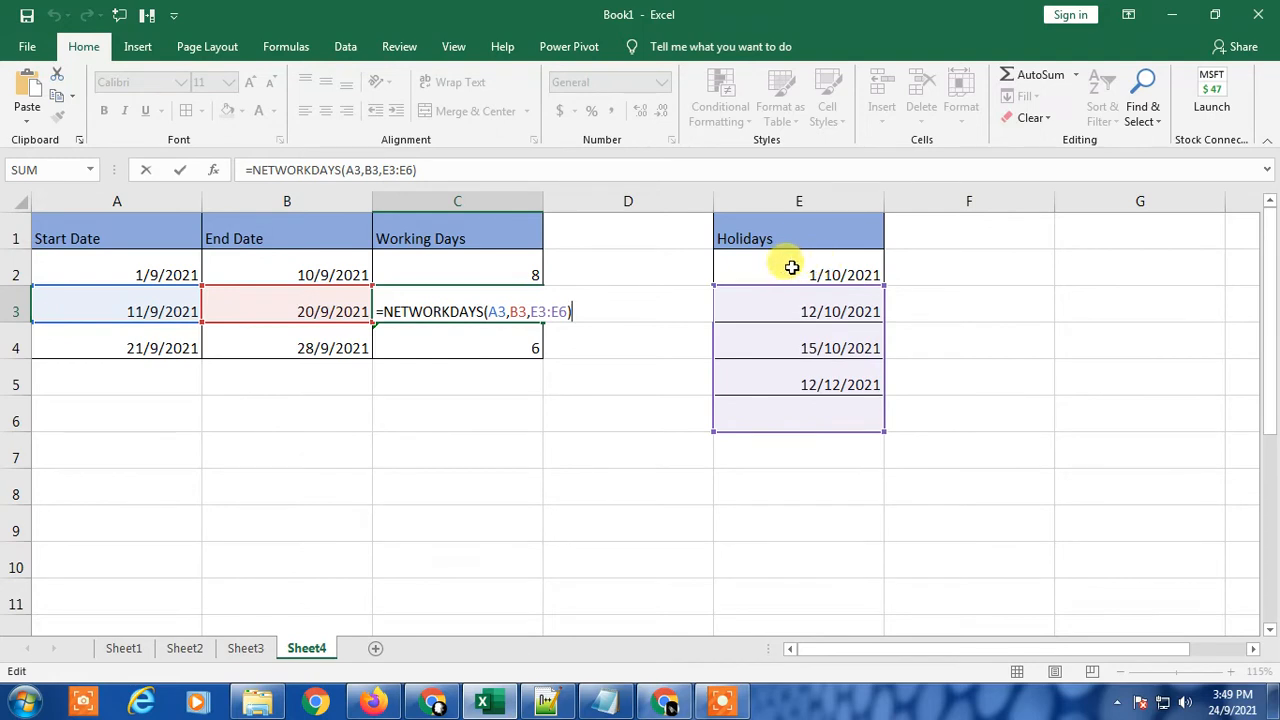
# Step: Make the holiday range in the C2 formula absolute so it reads =NETWORKDAYS(A2,B2,$E$2:$E$5)
pyautogui.click(515, 420)
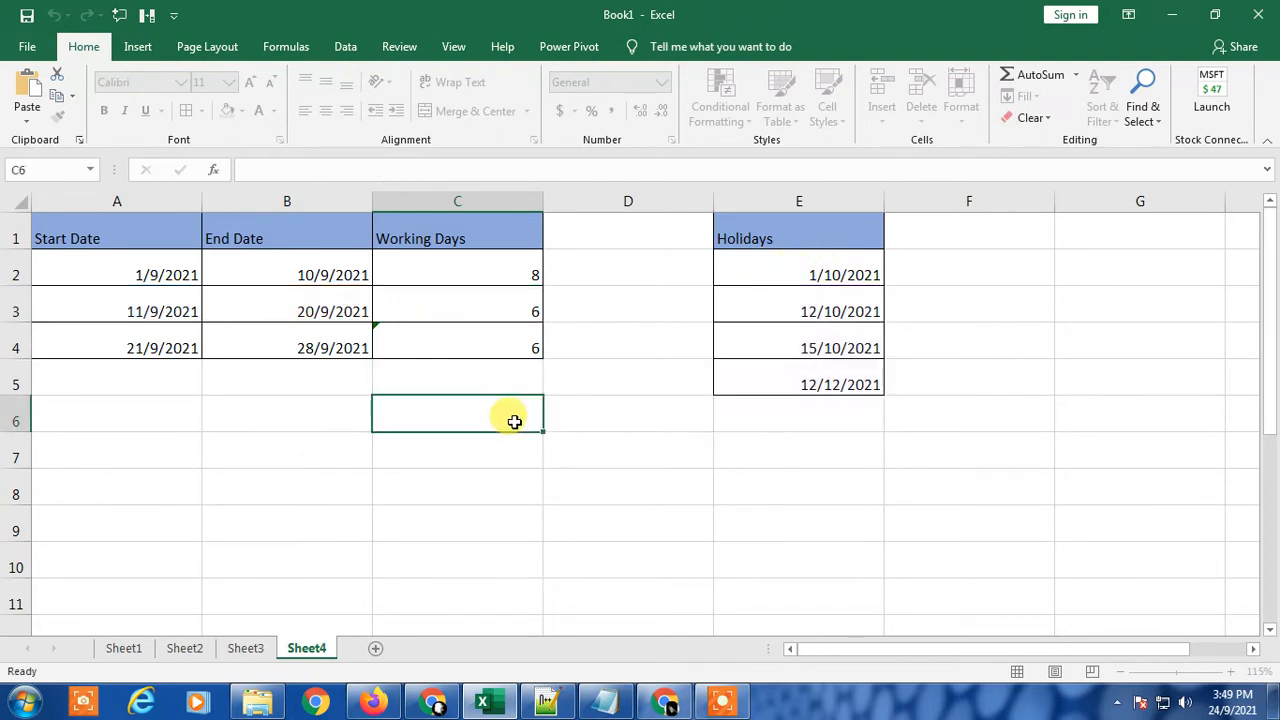
pyautogui.click(514, 269)
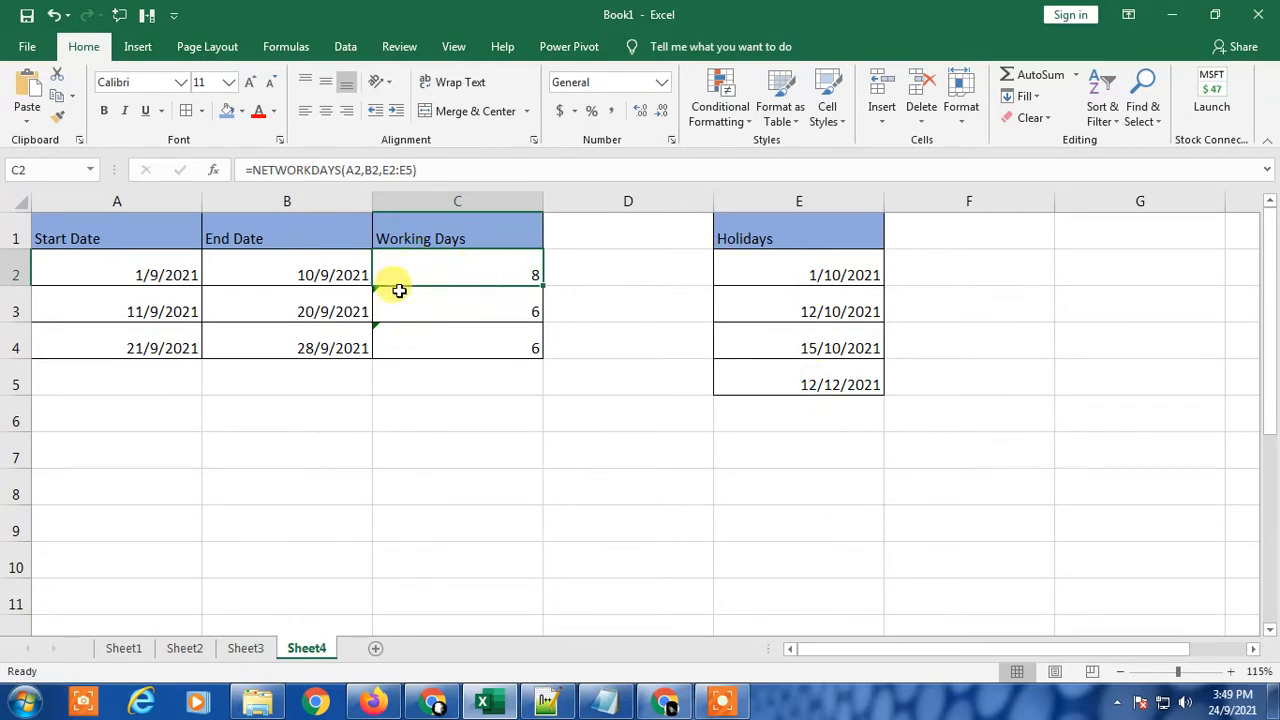
pyautogui.doubleClick(486, 276)
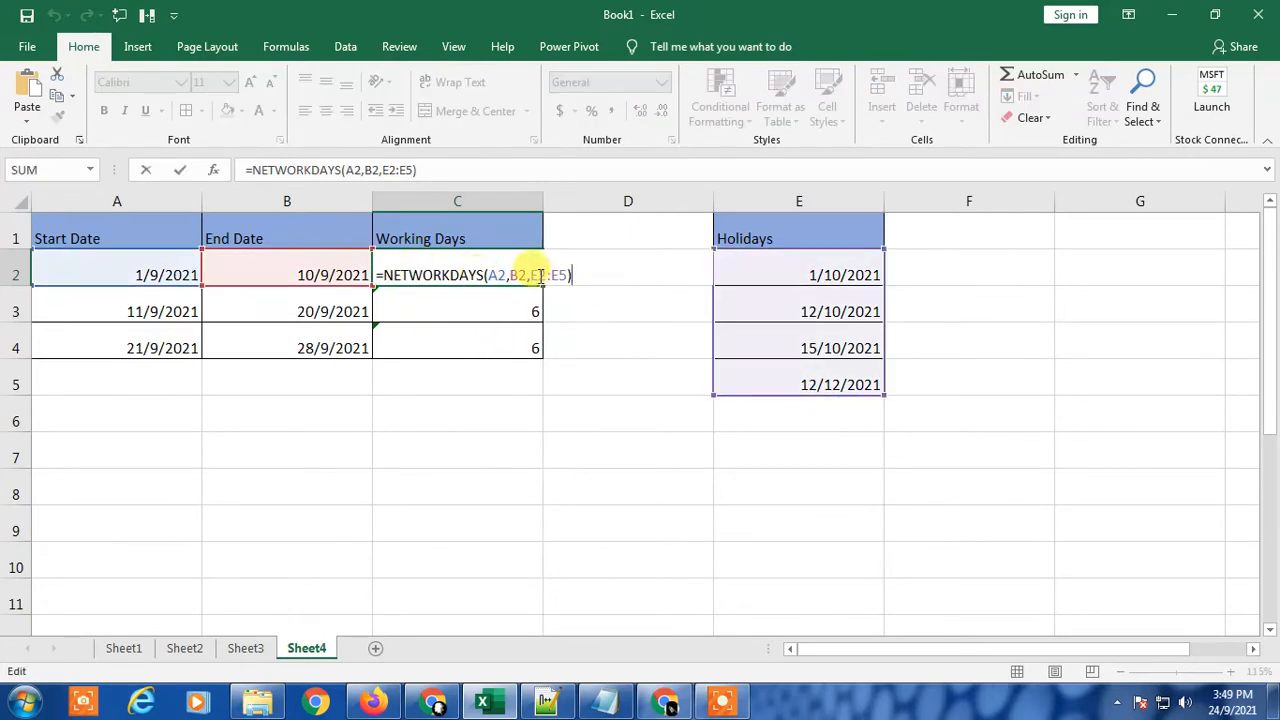
pyautogui.moveTo(530, 275); pyautogui.dragTo(564, 272)
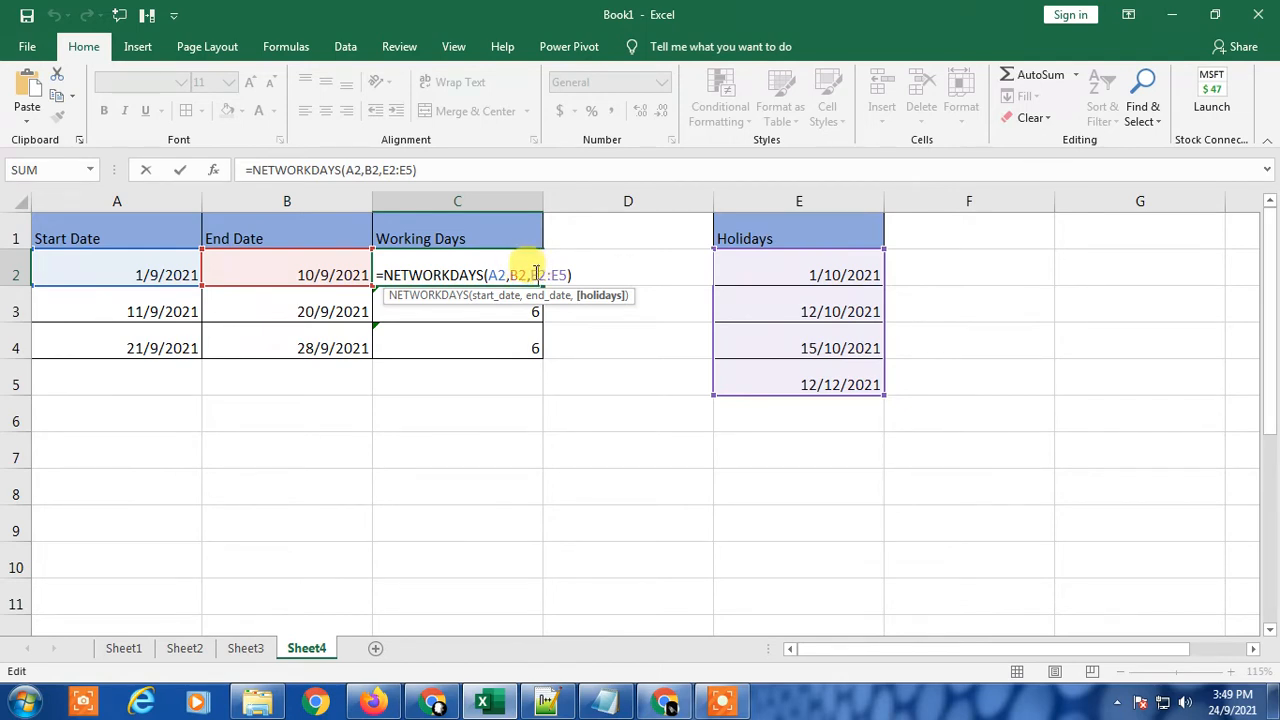
pyautogui.doubleClick(536, 274)
pyautogui.press('F4')
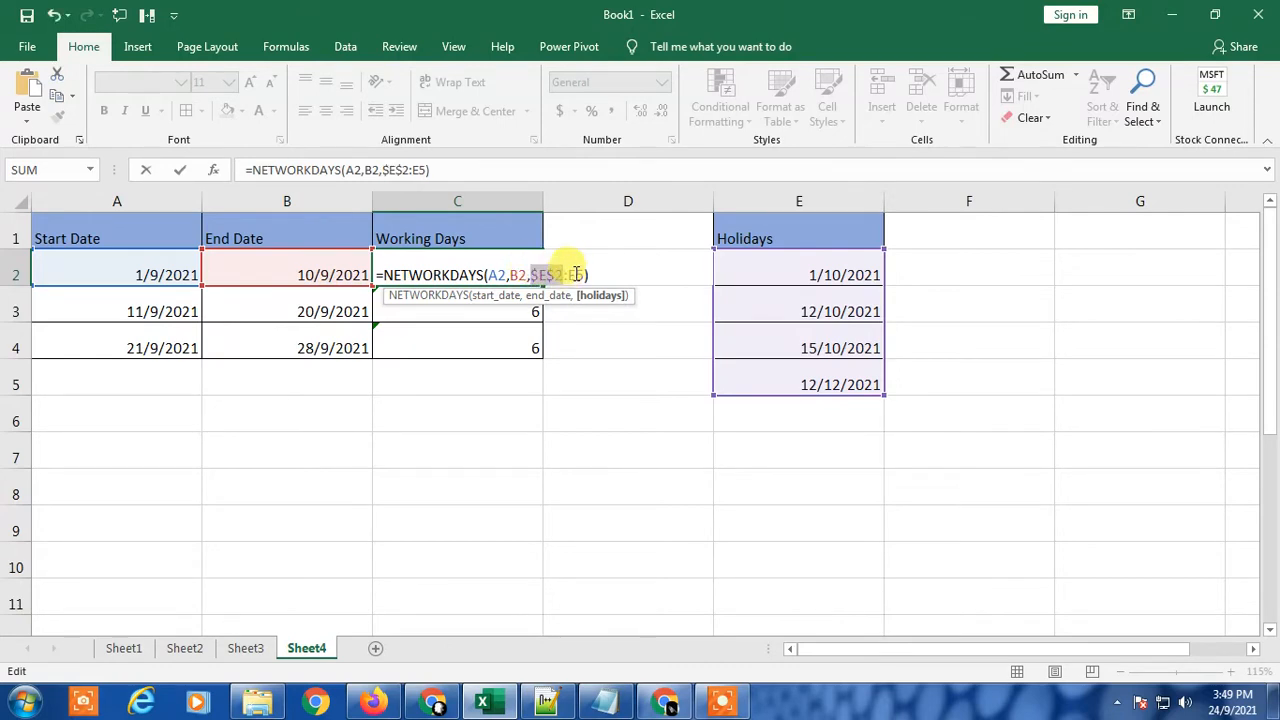
pyautogui.click(578, 274)
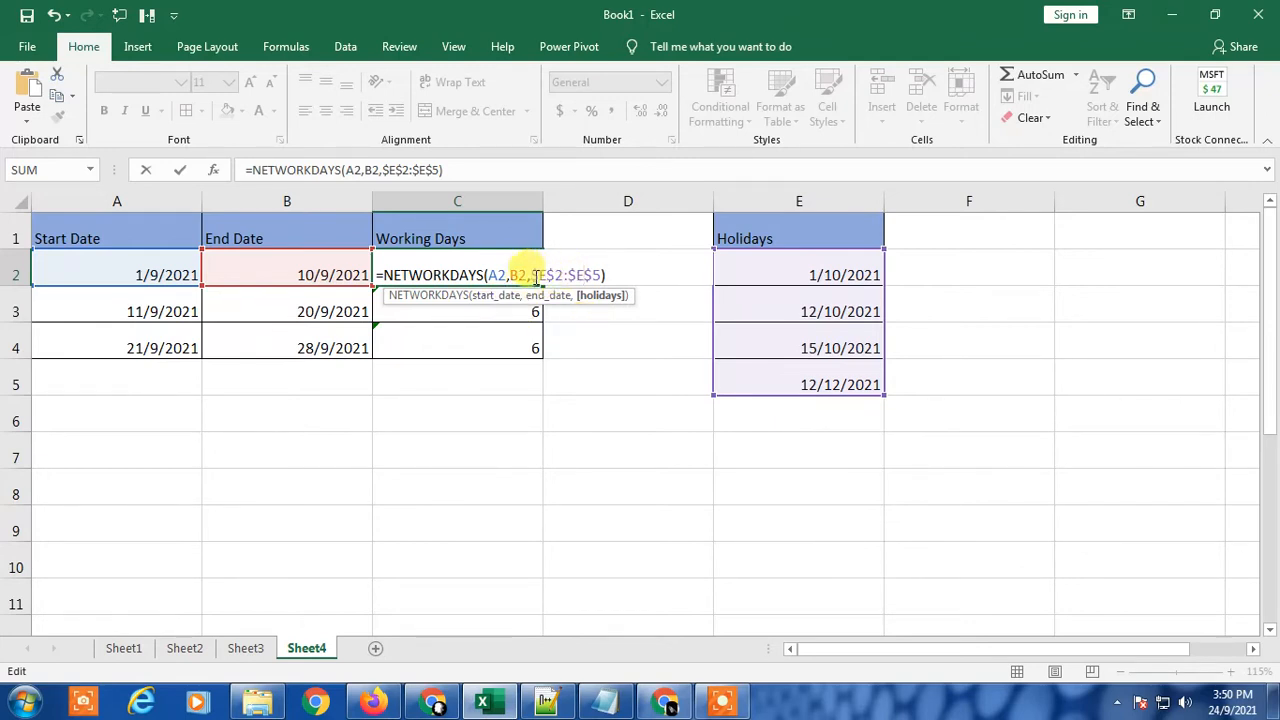
pyautogui.click(617, 268)
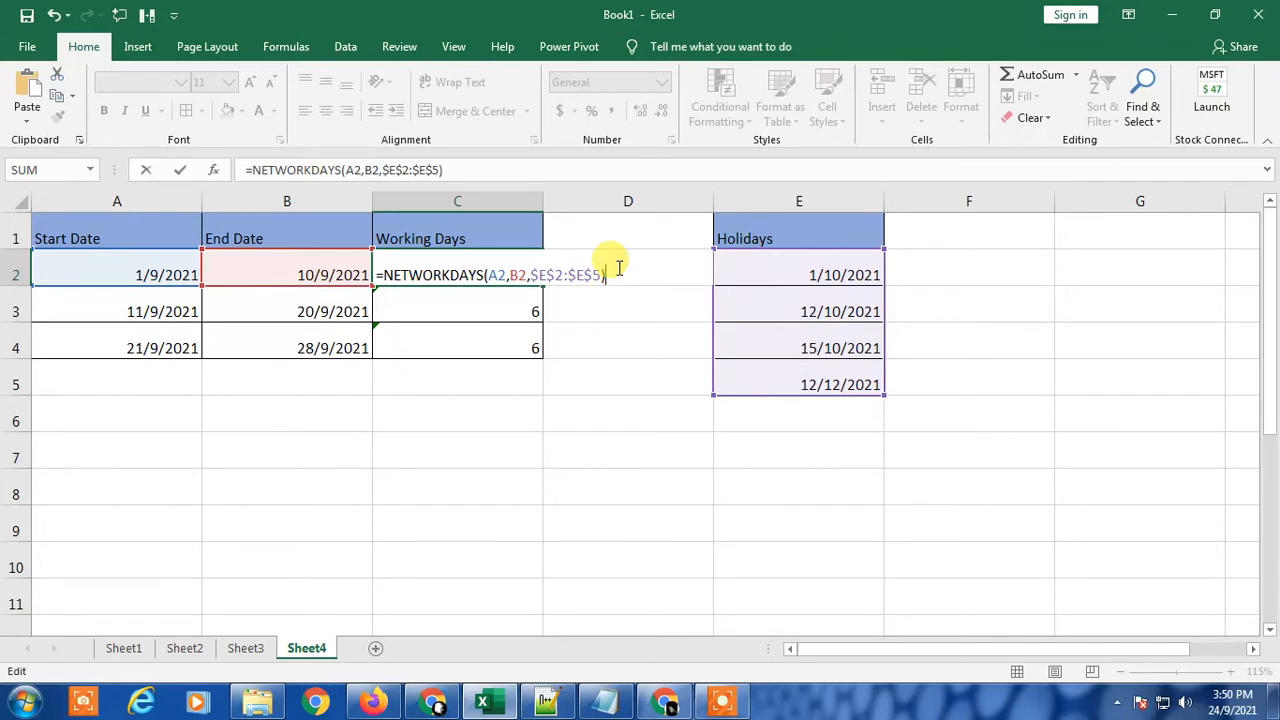
pyautogui.press('Return')
# Step: Fill the NETWORKDAYS formula with the absolute holiday range from C2 down through C4
pyautogui.click(486, 258)
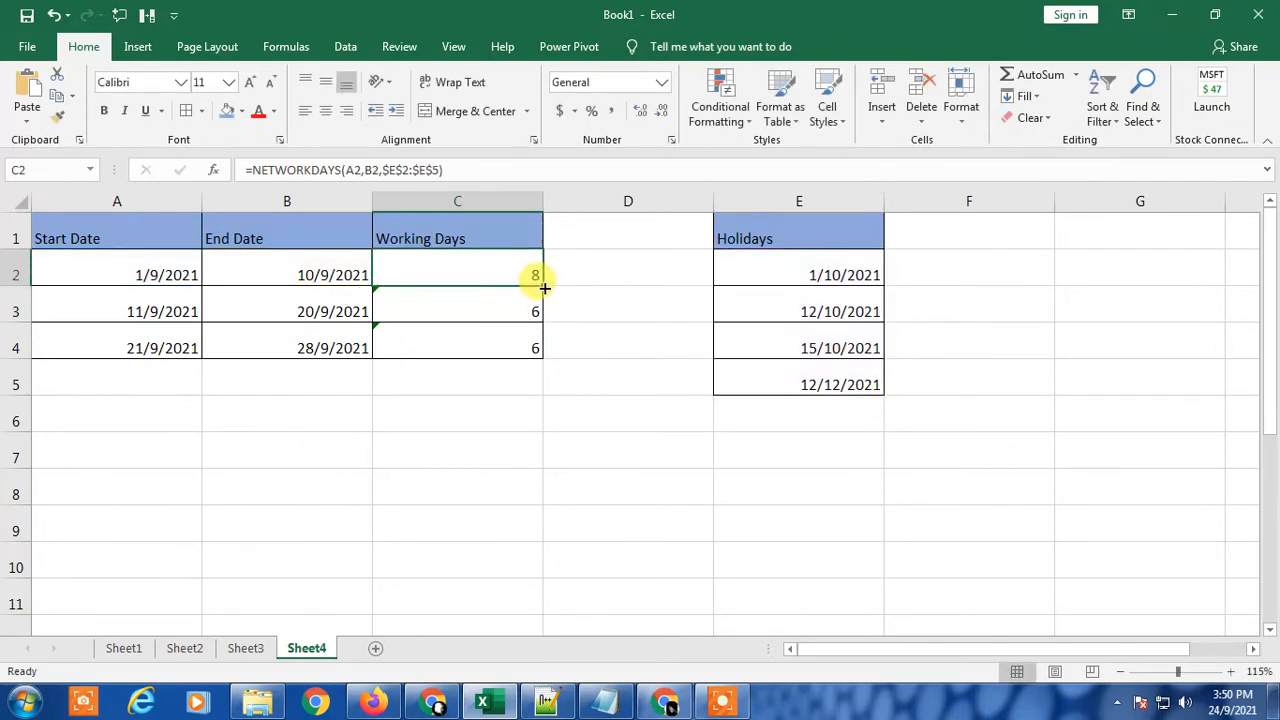
pyautogui.moveTo(544, 288); pyautogui.dragTo(540, 358)
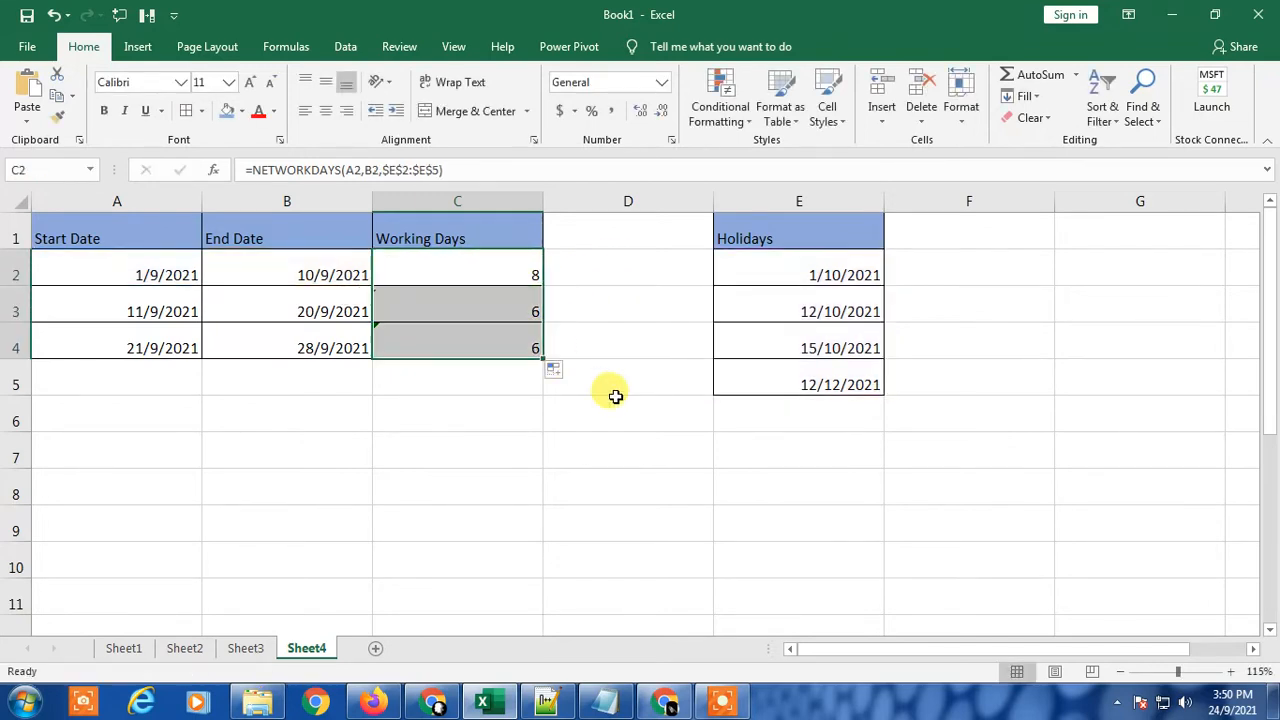
pyautogui.click(504, 425)
# Step: Inspect the formulas in C3 and C4 to verify which holiday range each one references
pyautogui.click(482, 305)
pyautogui.press('F2')
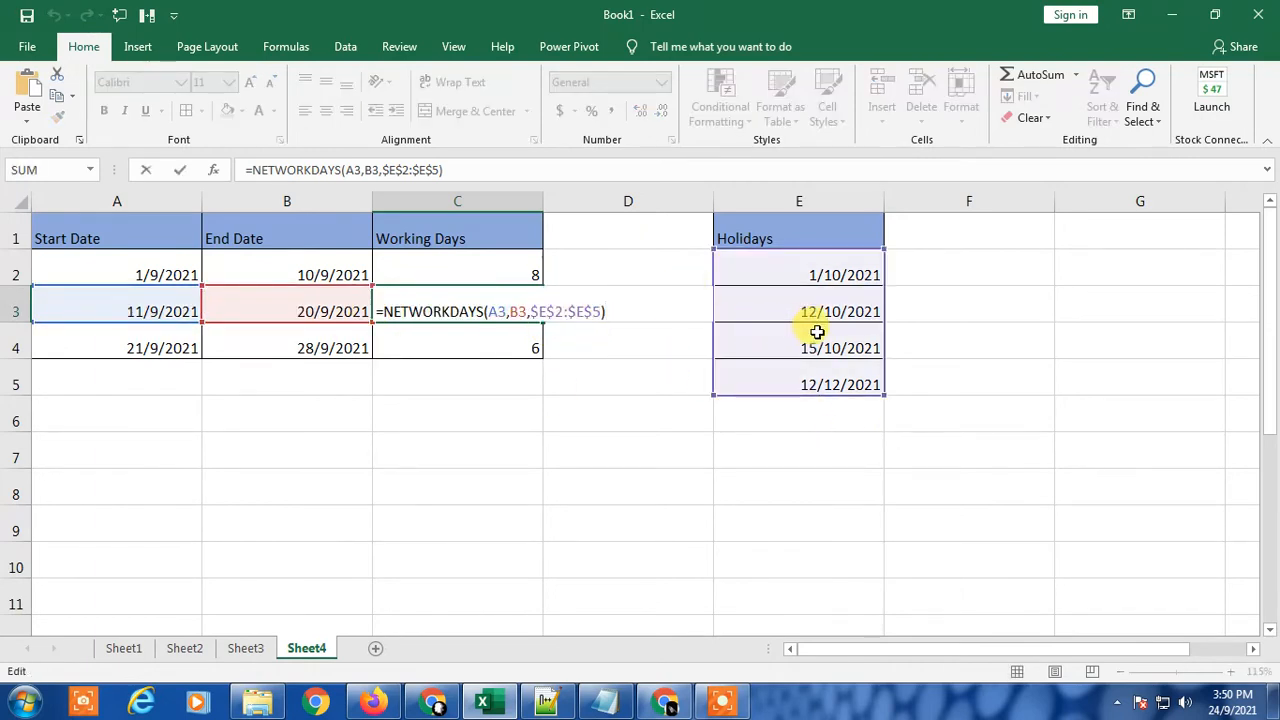
pyautogui.click(577, 414)
pyautogui.doubleClick(437, 334)
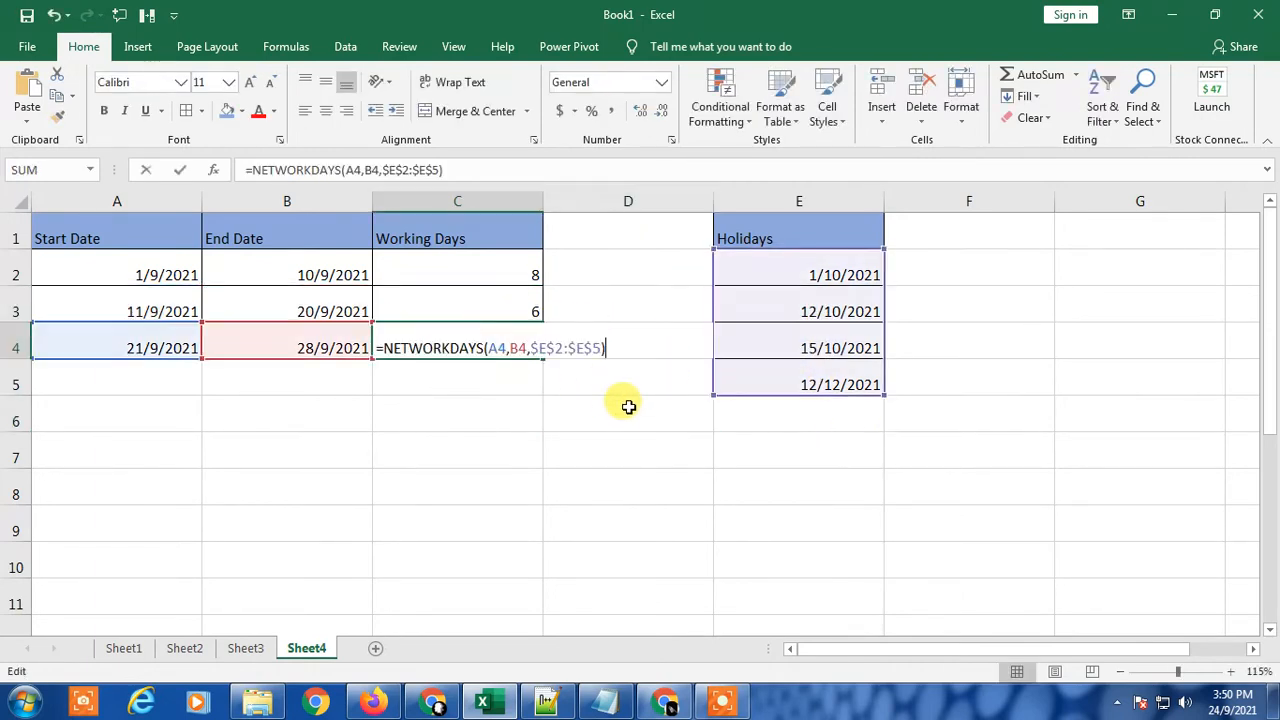
pyautogui.press('Escape')
pyautogui.click(500, 305)
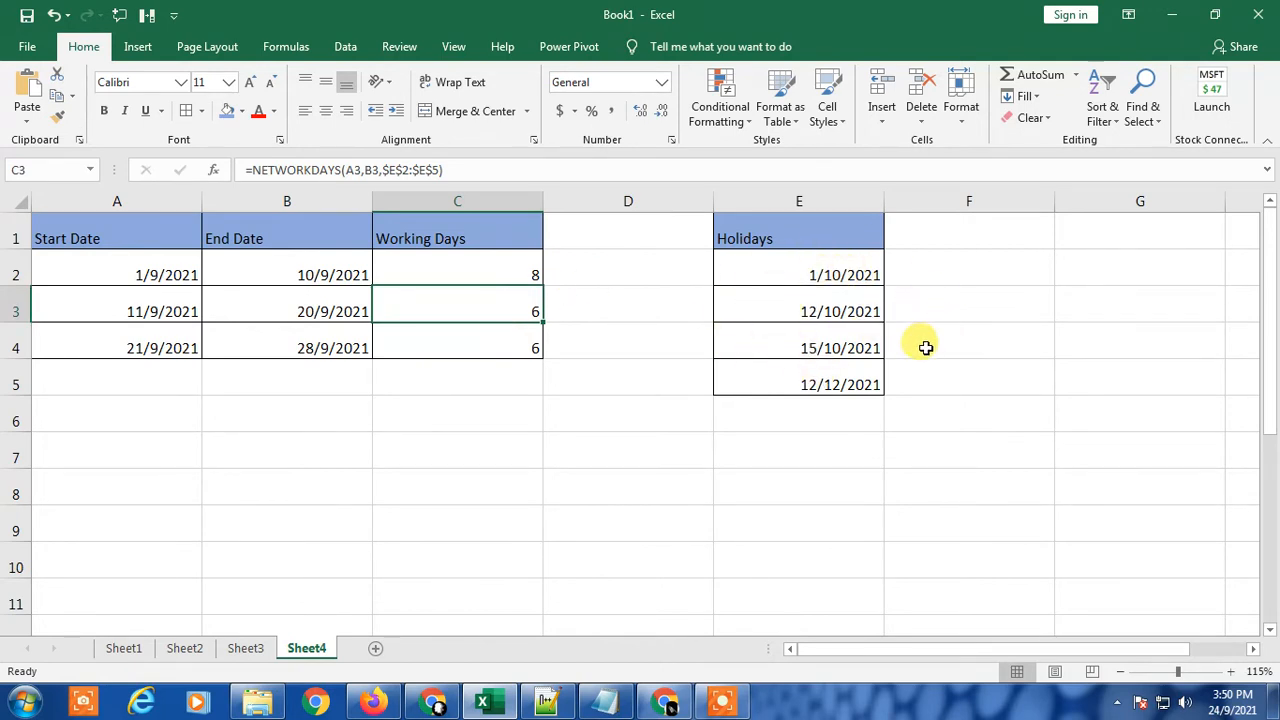
# Step: Compare the first holiday dates in column E with the second row's start and end dates
pyautogui.click(853, 262)
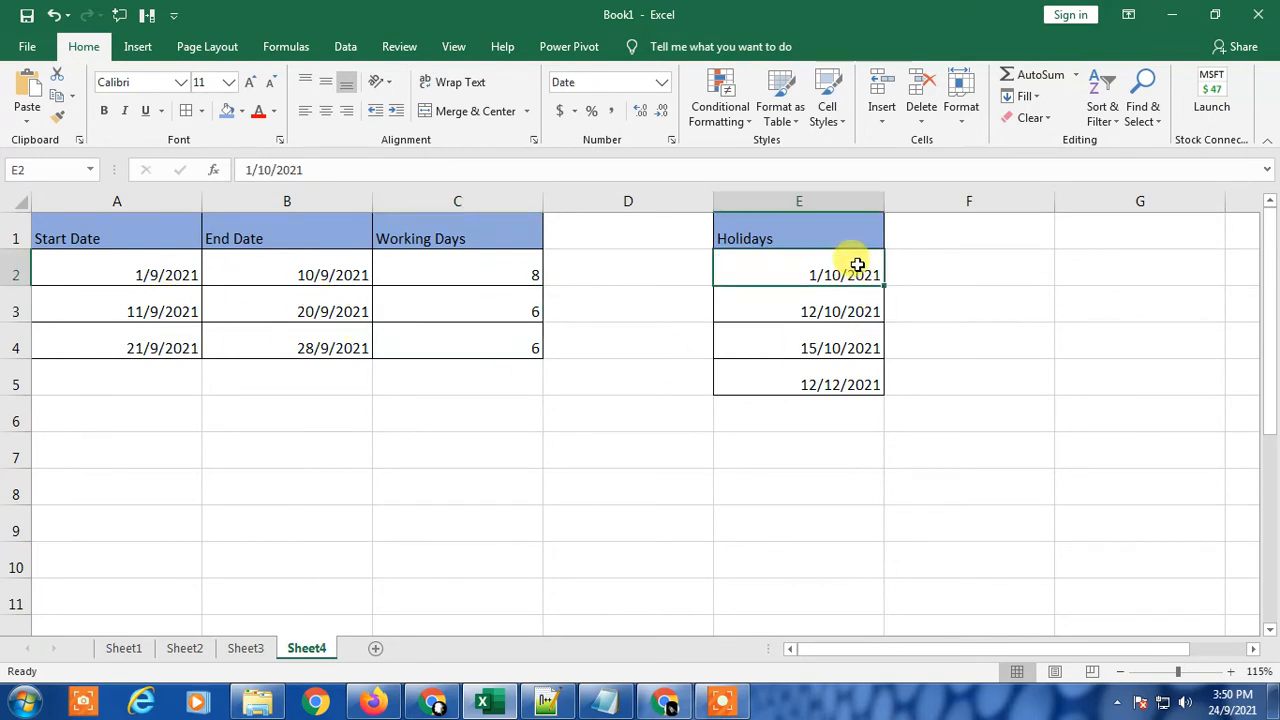
pyautogui.click(820, 299)
pyautogui.click(815, 273)
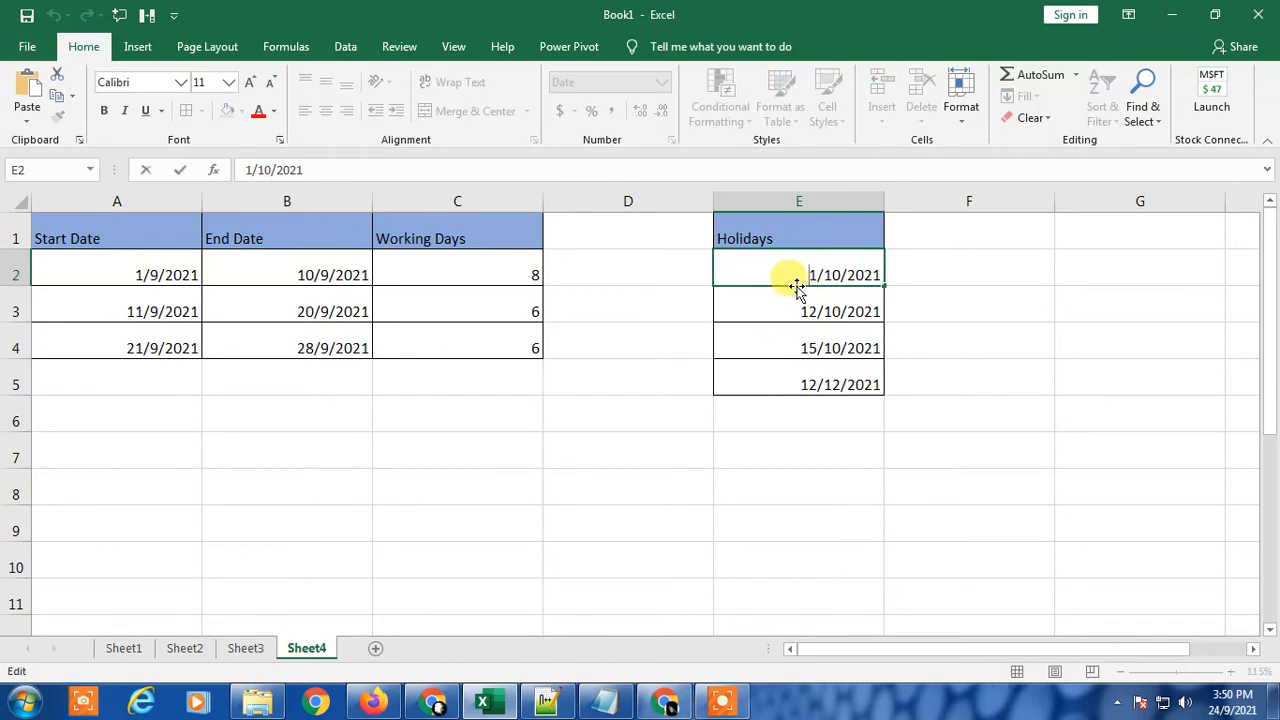
pyautogui.click(528, 372)
pyautogui.click(306, 309)
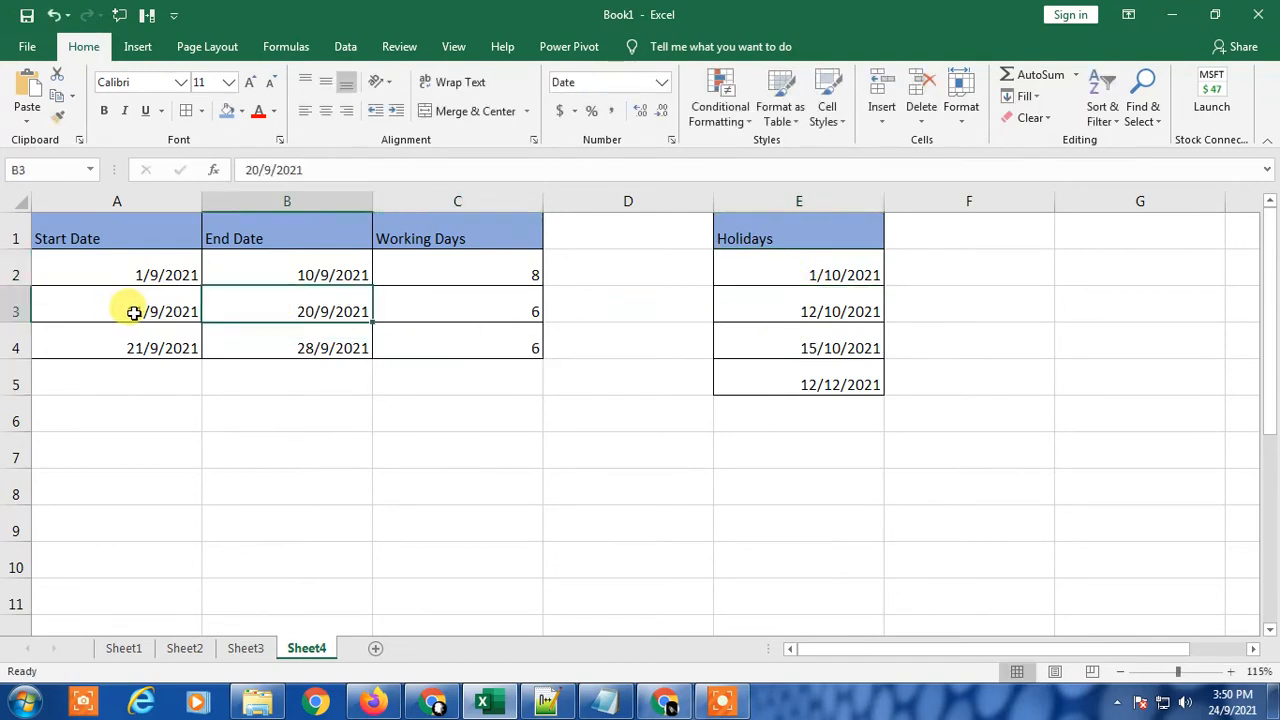
pyautogui.click(147, 314)
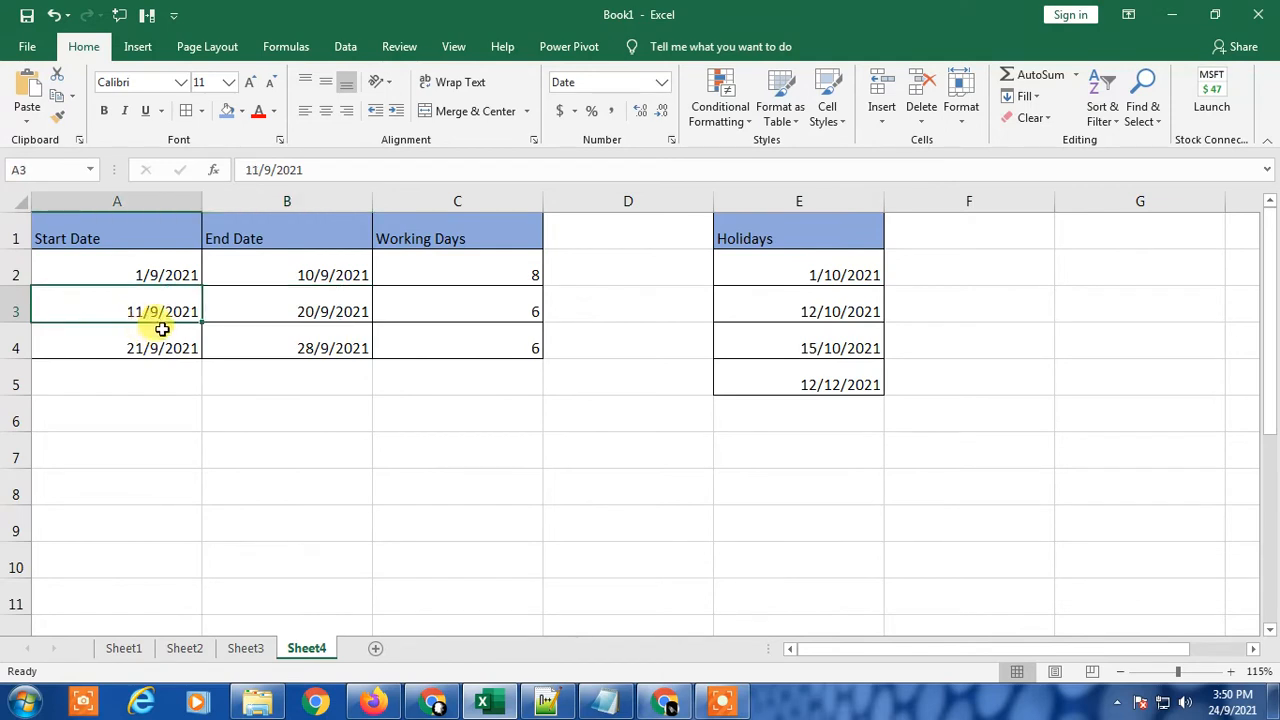
pyautogui.click(297, 306)
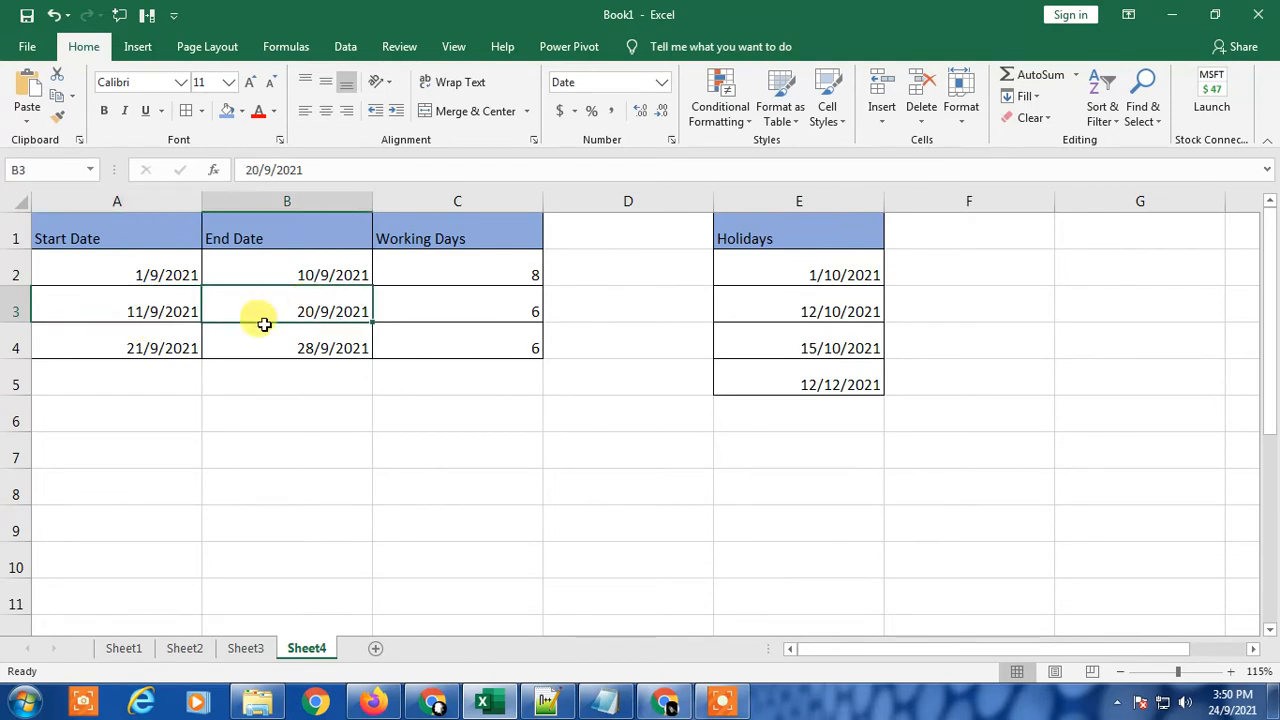
pyautogui.click(800, 273)
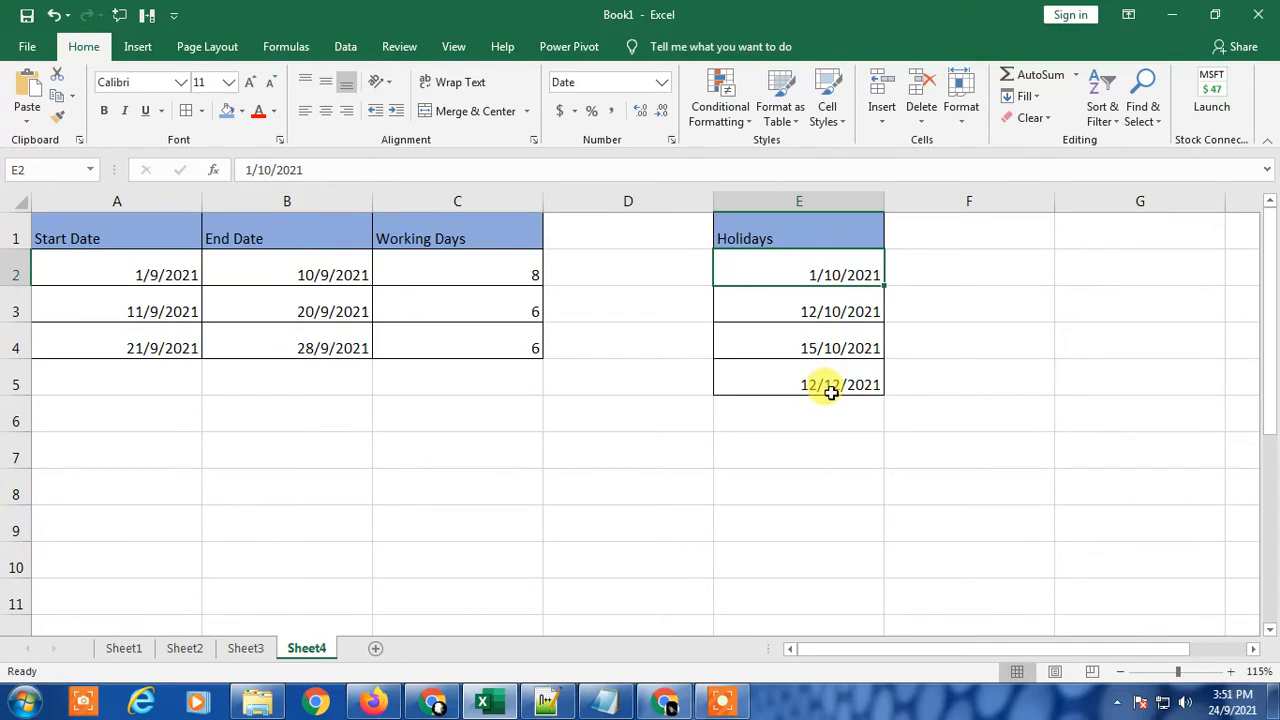
# Step: Change the first holiday in E2 to 11/9/2021
pyautogui.doubleClick(828, 278)
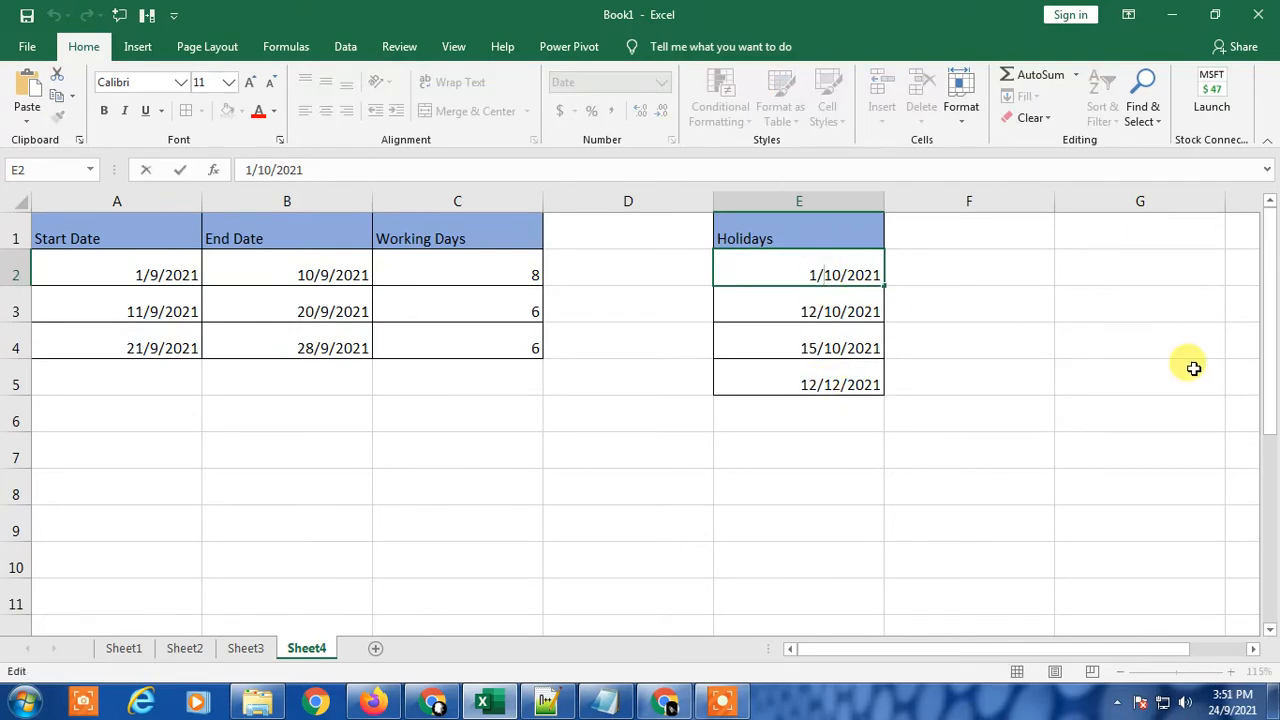
pyautogui.press('Delete')
pyautogui.write('9')
pyautogui.press('Return')
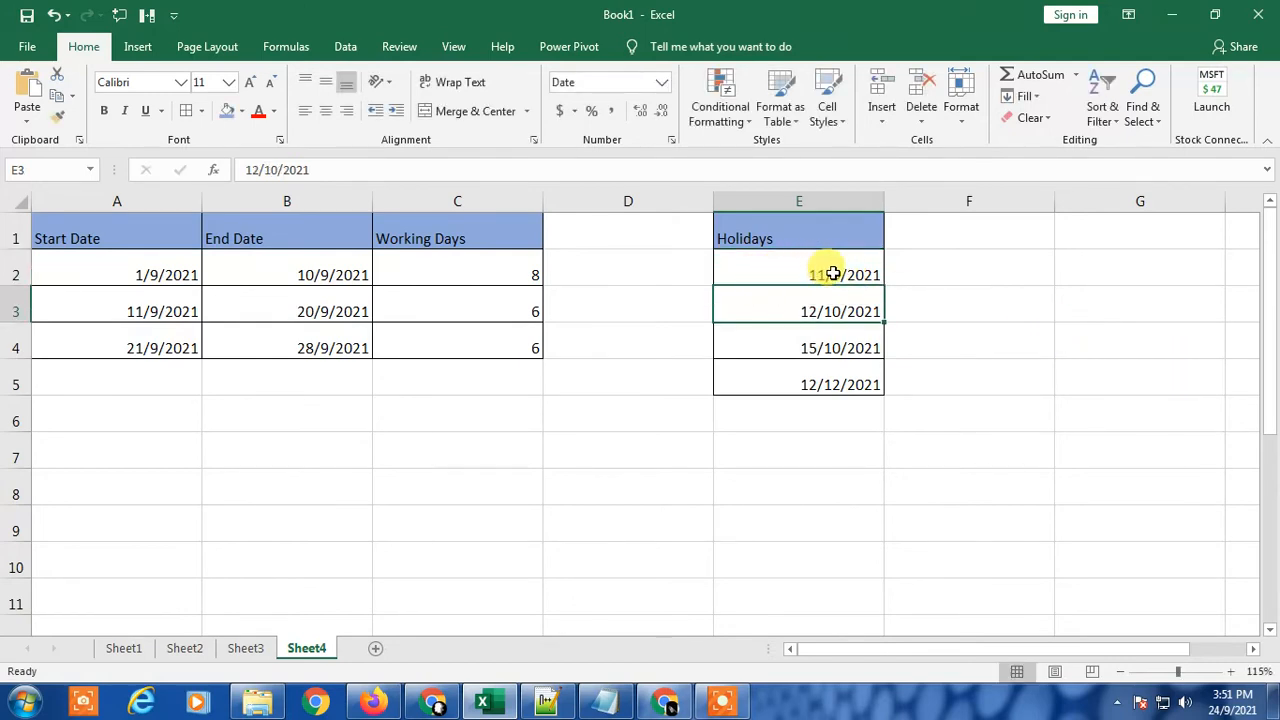
# Step: Inspect the C3 formula and check the second row's date range against the system calendar for September 2021
pyautogui.click(489, 308)
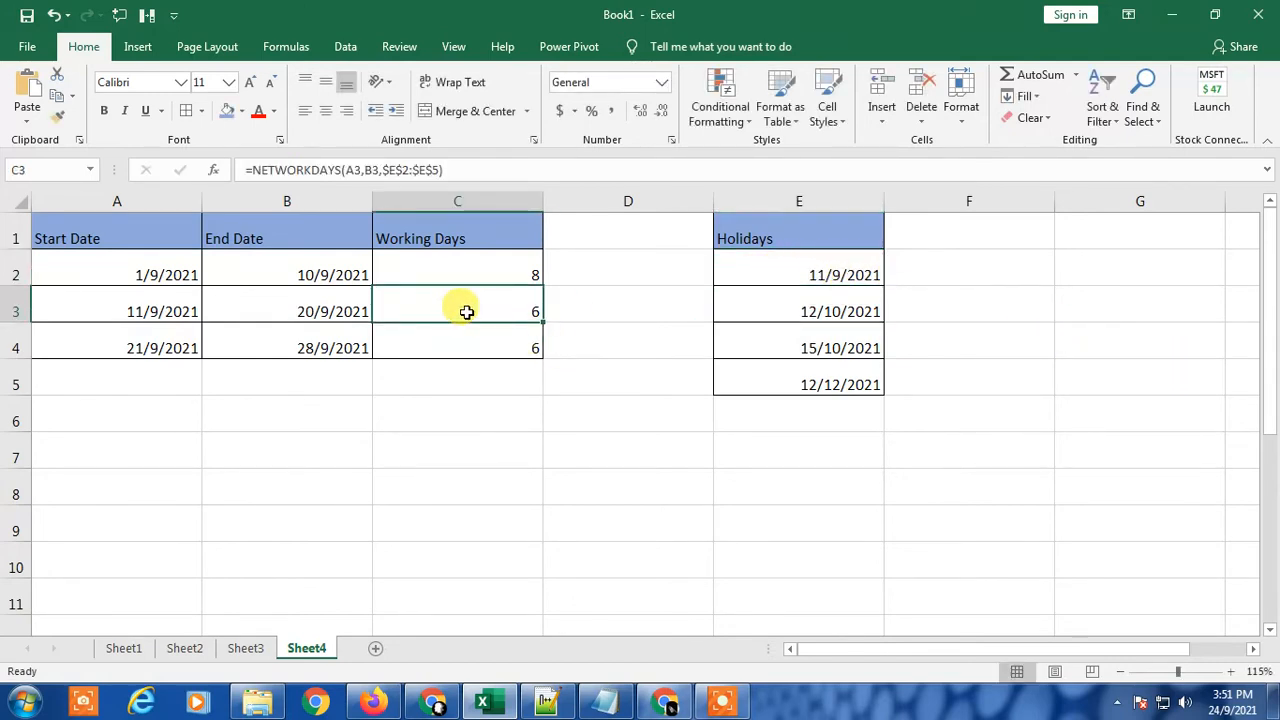
pyautogui.doubleClick(470, 311)
pyautogui.press('Escape')
pyautogui.doubleClick(487, 310)
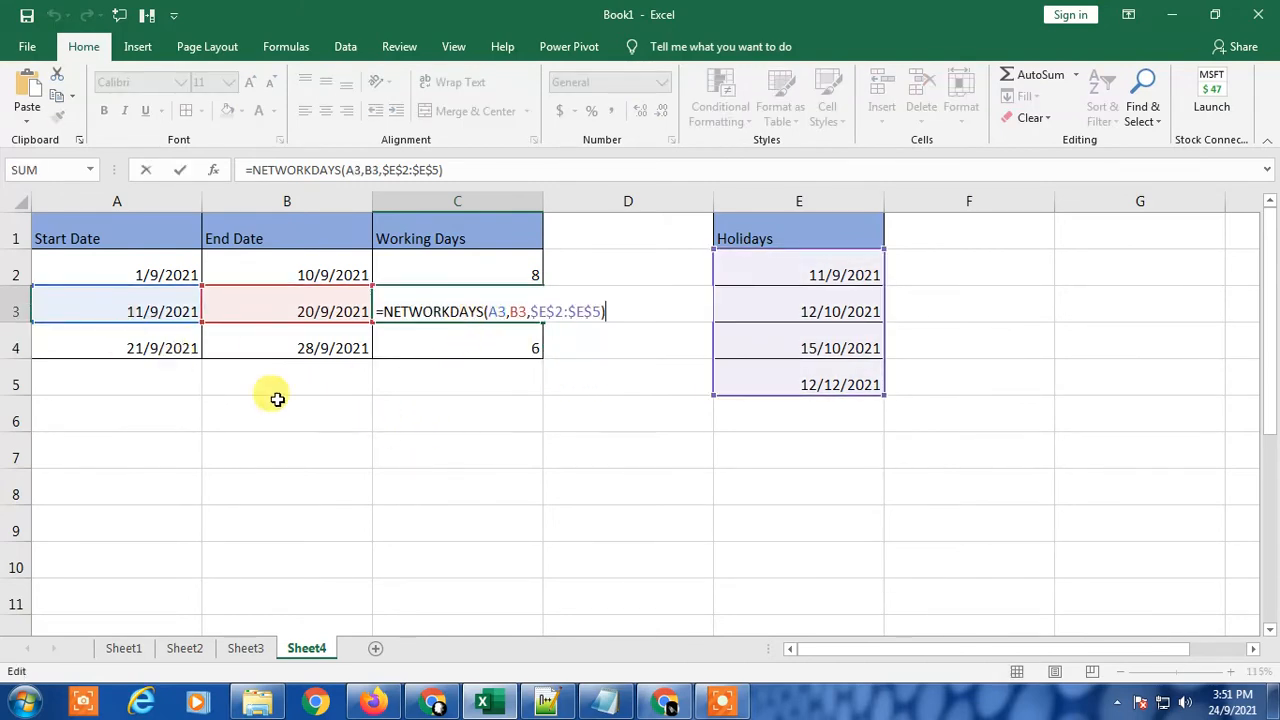
pyautogui.press('Escape')
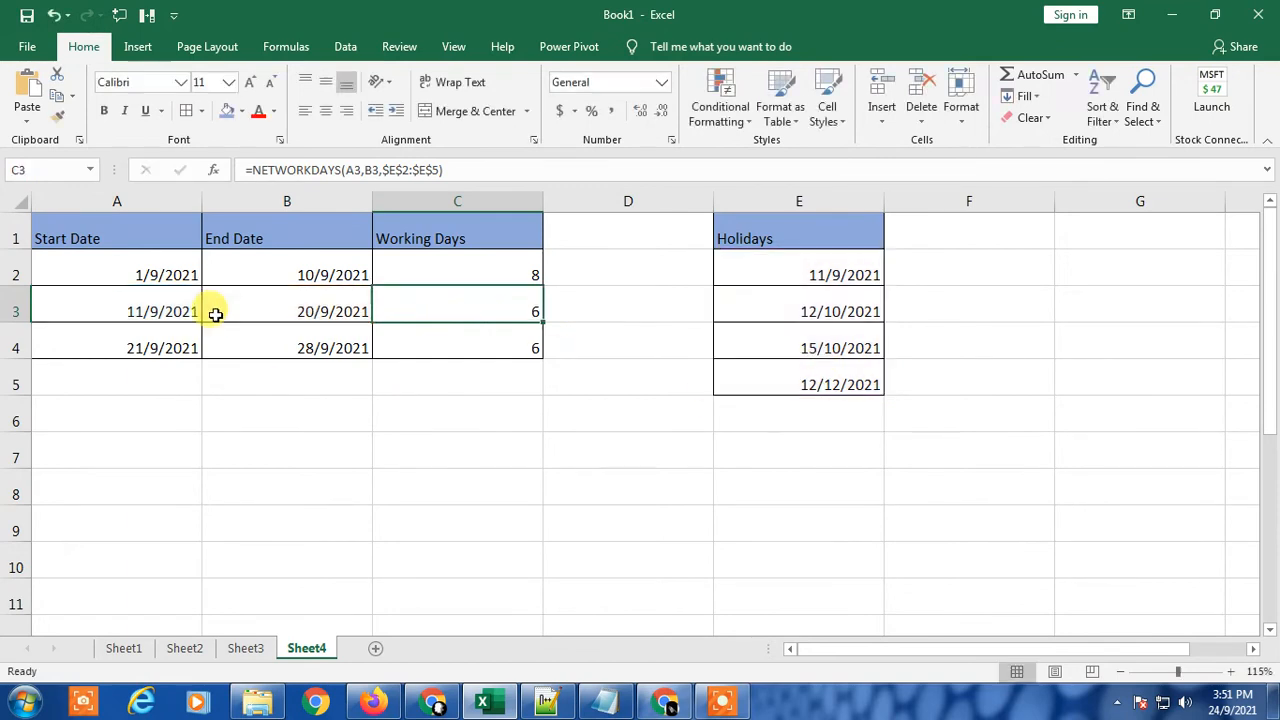
pyautogui.click(1213, 703)
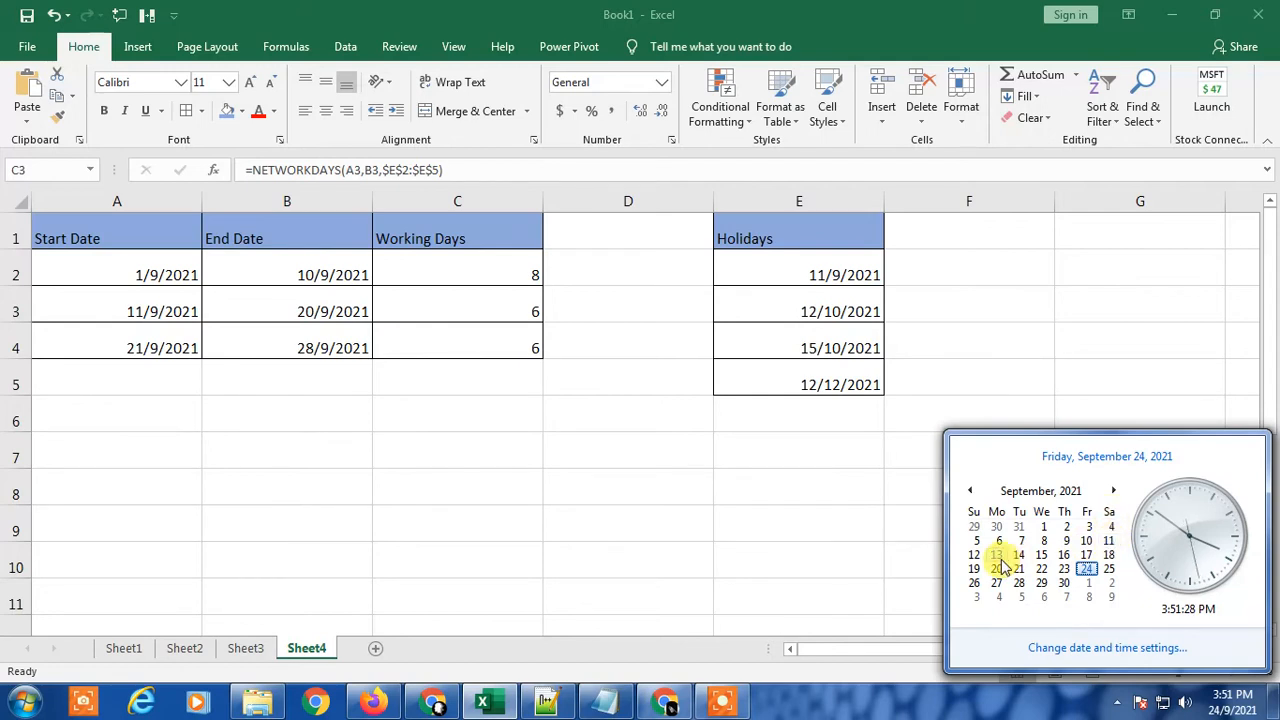
# Step: Change the holiday in E2 to 13/9/2021 and check the second row's working days in C3
pyautogui.click(817, 276)
pyautogui.doubleClick(815, 276)
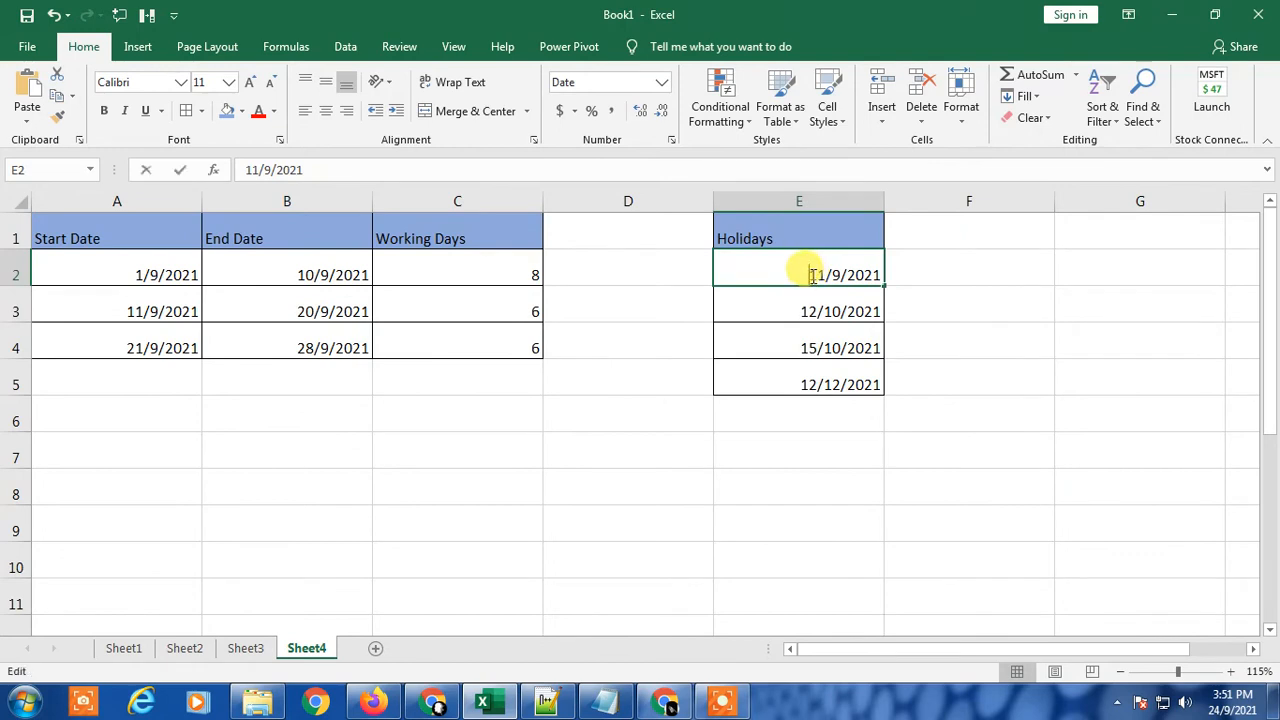
pyautogui.press('Delete')
pyautogui.press('Delete')
pyautogui.write('13')
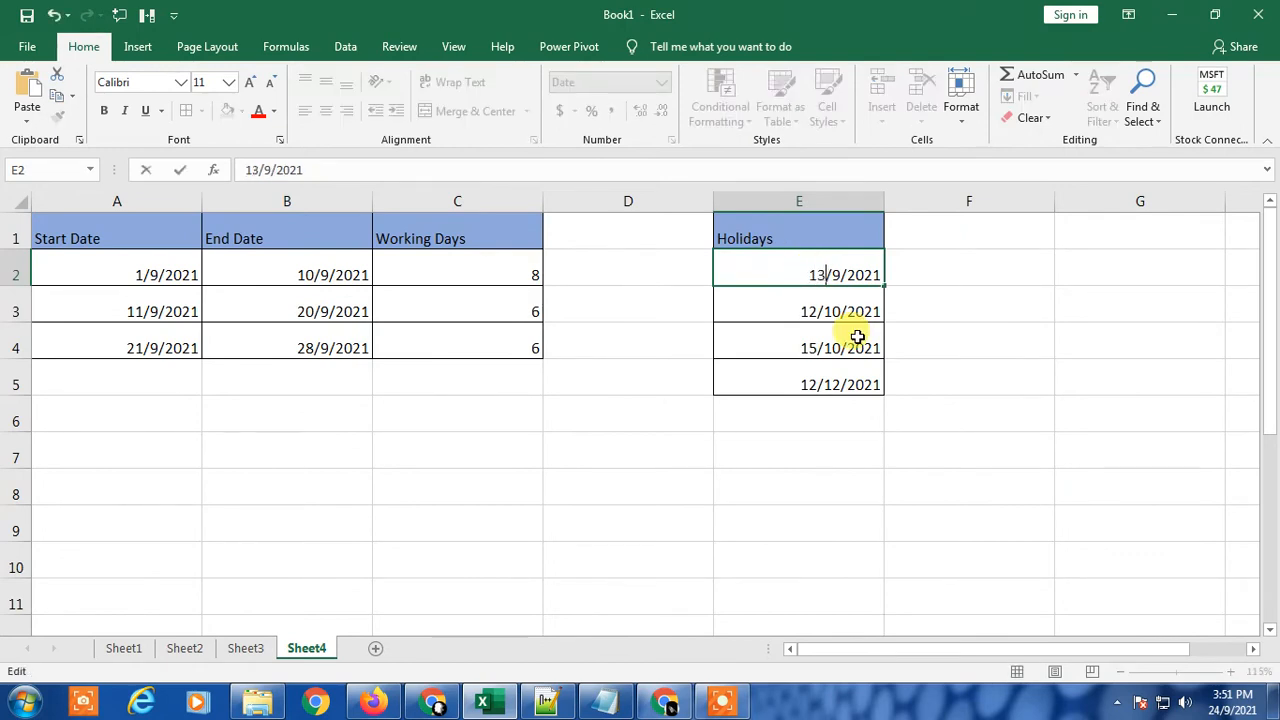
pyautogui.press('Return')
pyautogui.click(529, 310)
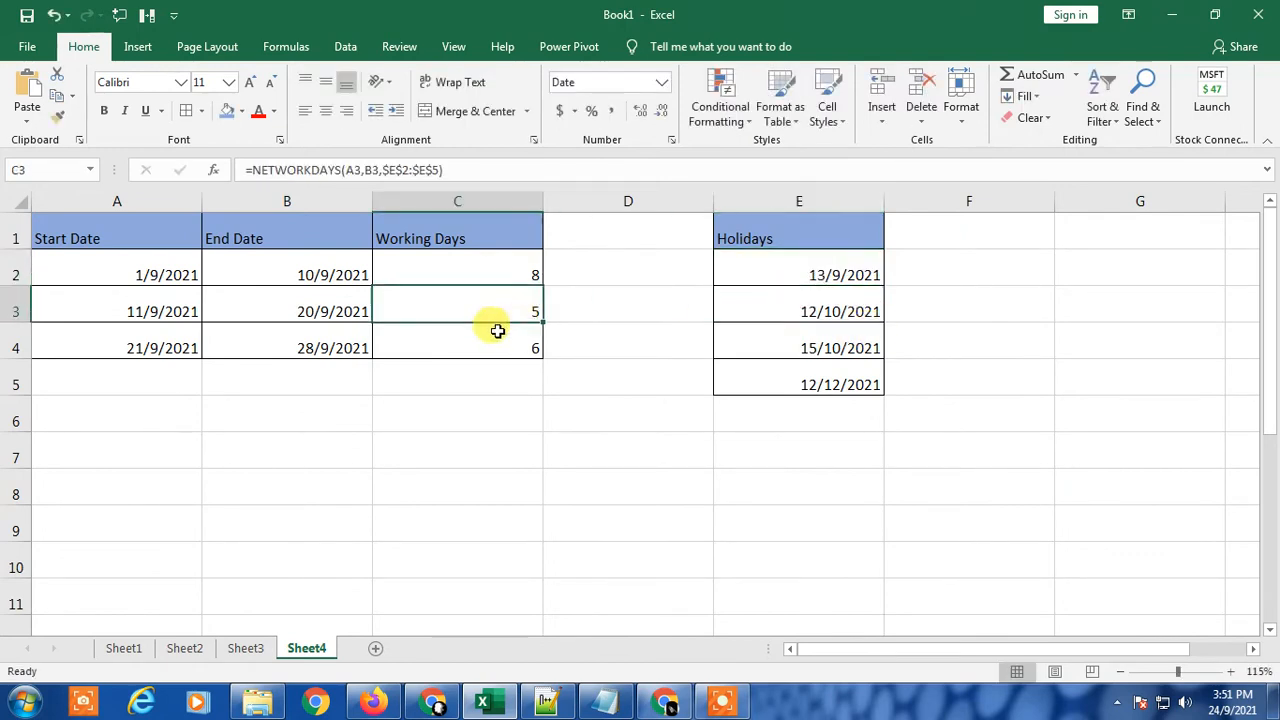
# Step: Undo both date changes made to the first holiday in E2
pyautogui.click(745, 265)
pyautogui.hotkey('ctrl', 'z')
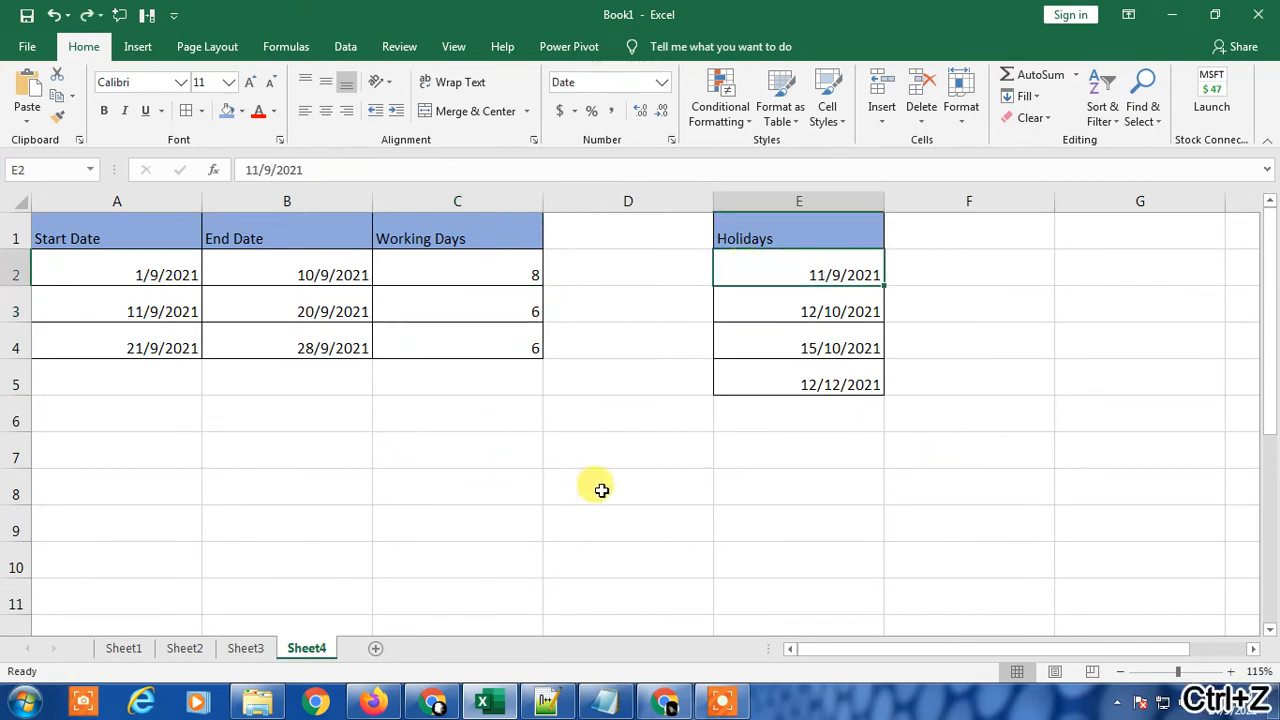
pyautogui.hotkey('ctrl', 'z')
# Step: Review the Working Days formulas in C2 and C3 along with the first row's start and end dates
pyautogui.click(437, 413)
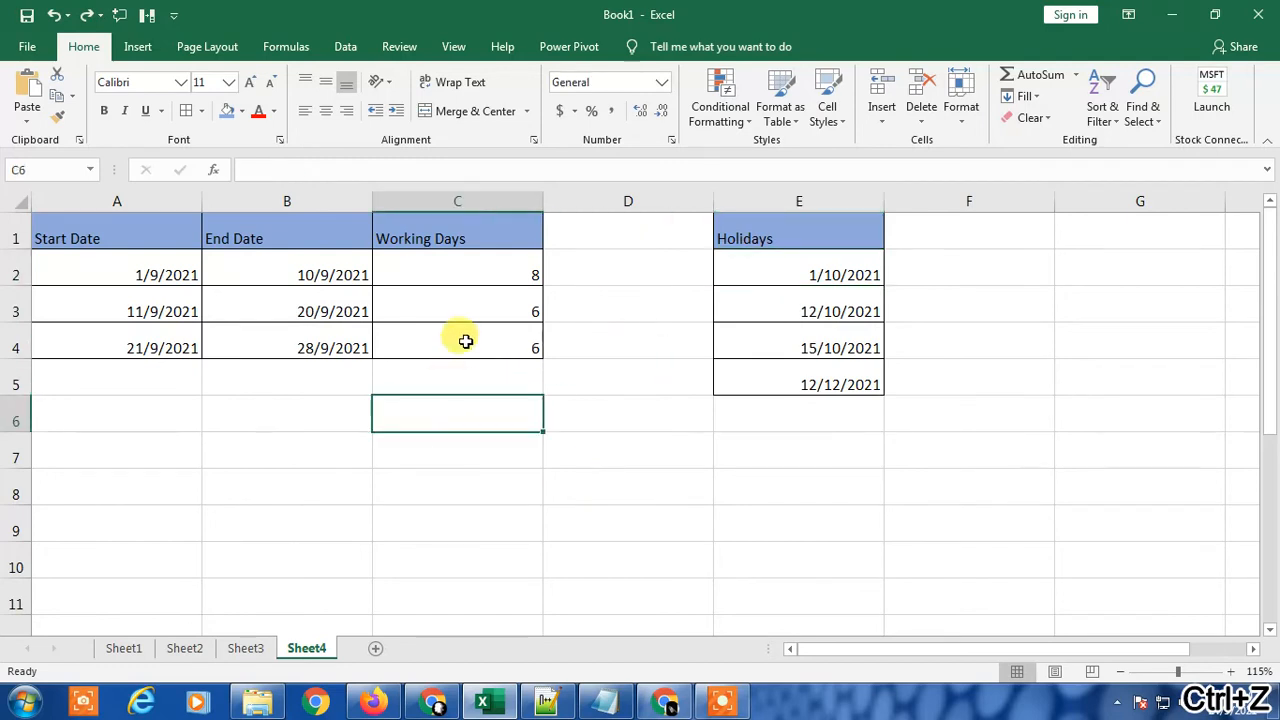
pyautogui.click(471, 315)
pyautogui.click(483, 262)
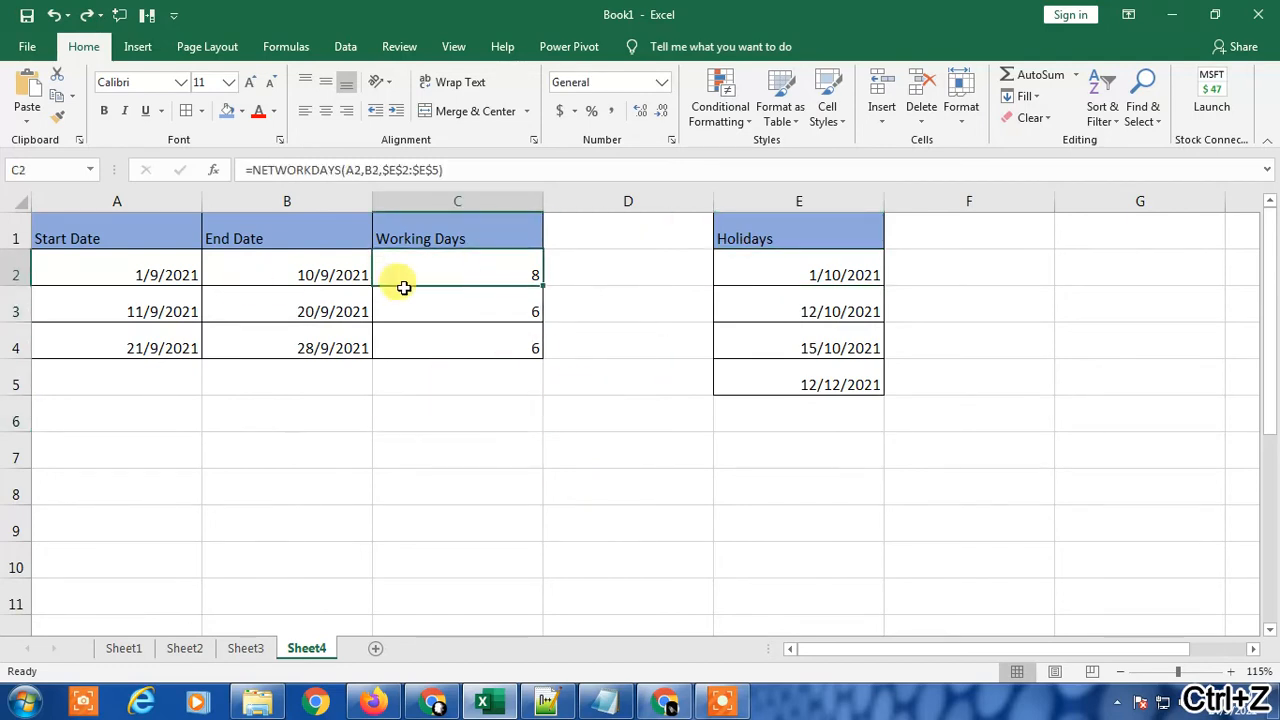
pyautogui.click(425, 317)
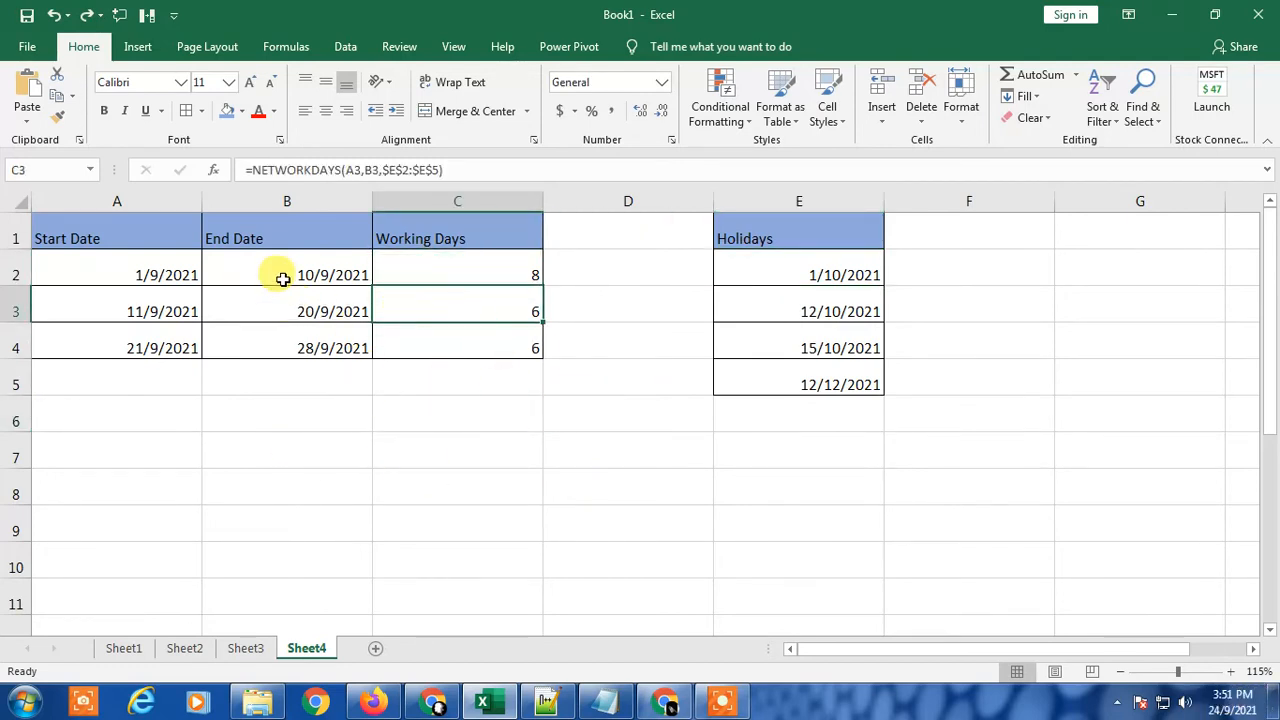
pyautogui.click(500, 266)
pyautogui.click(263, 265)
pyautogui.click(146, 262)
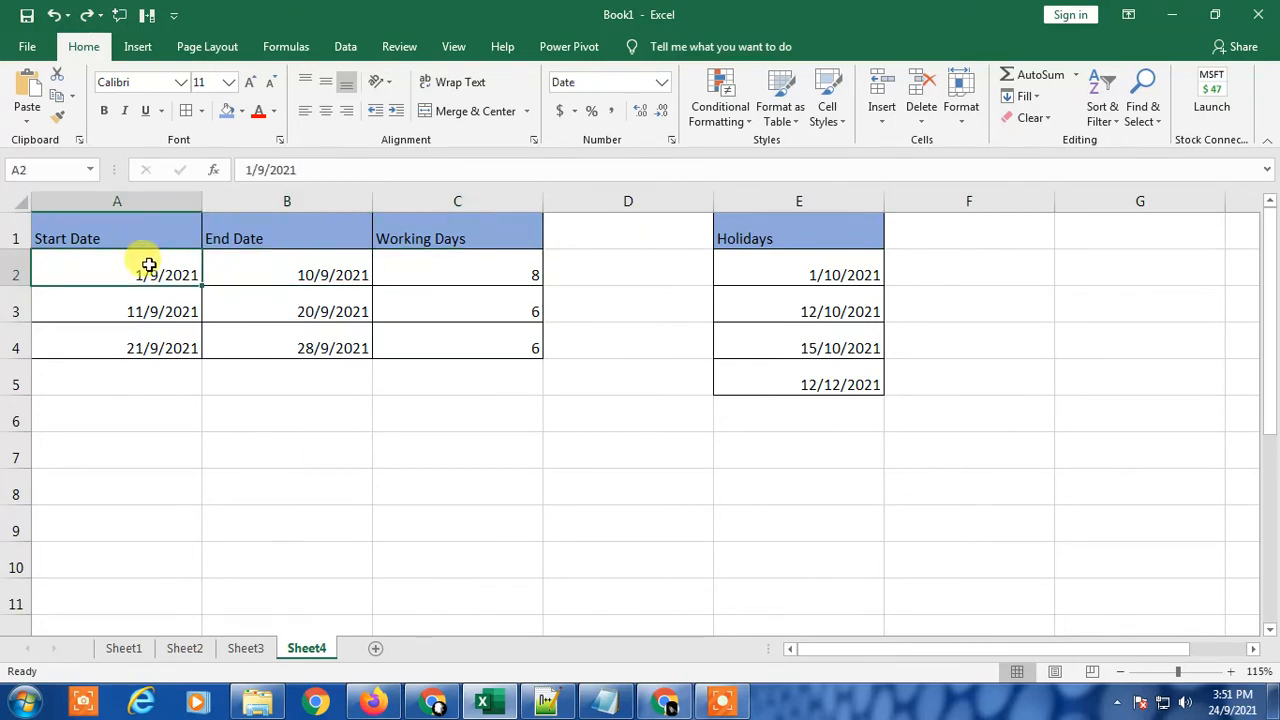
pyautogui.click(298, 272)
pyautogui.click(148, 273)
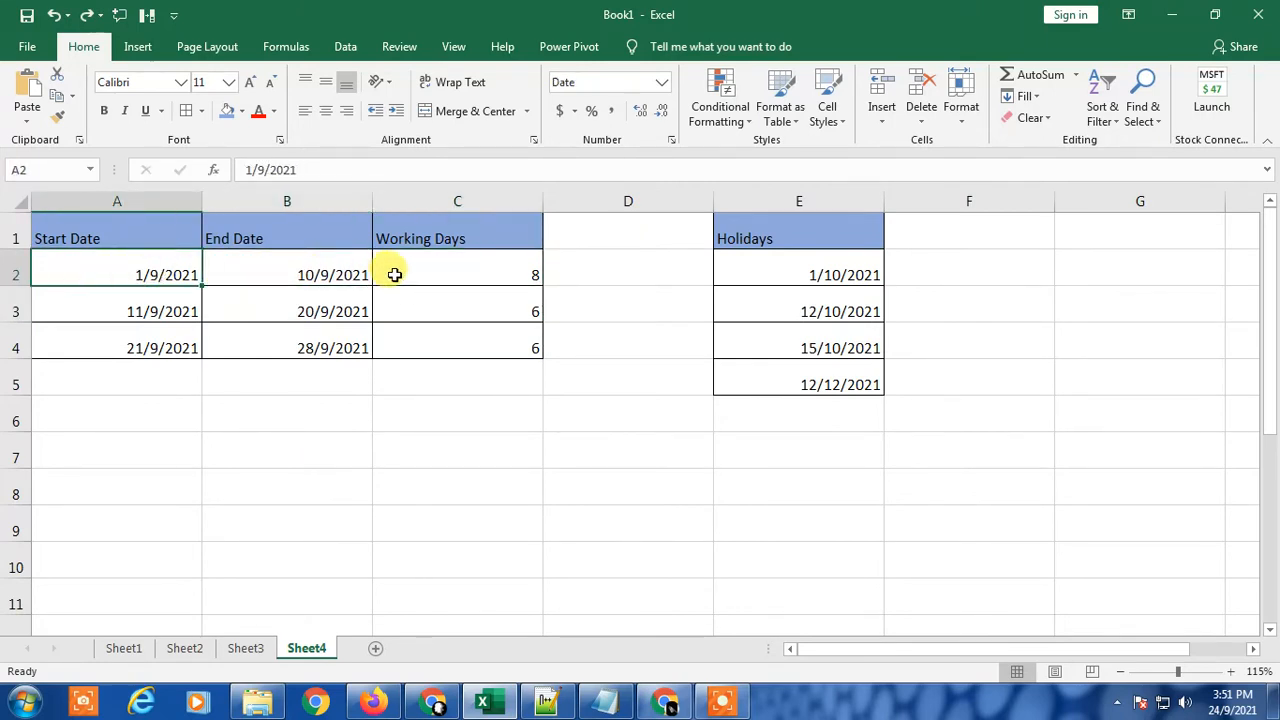
pyautogui.click(395, 271)
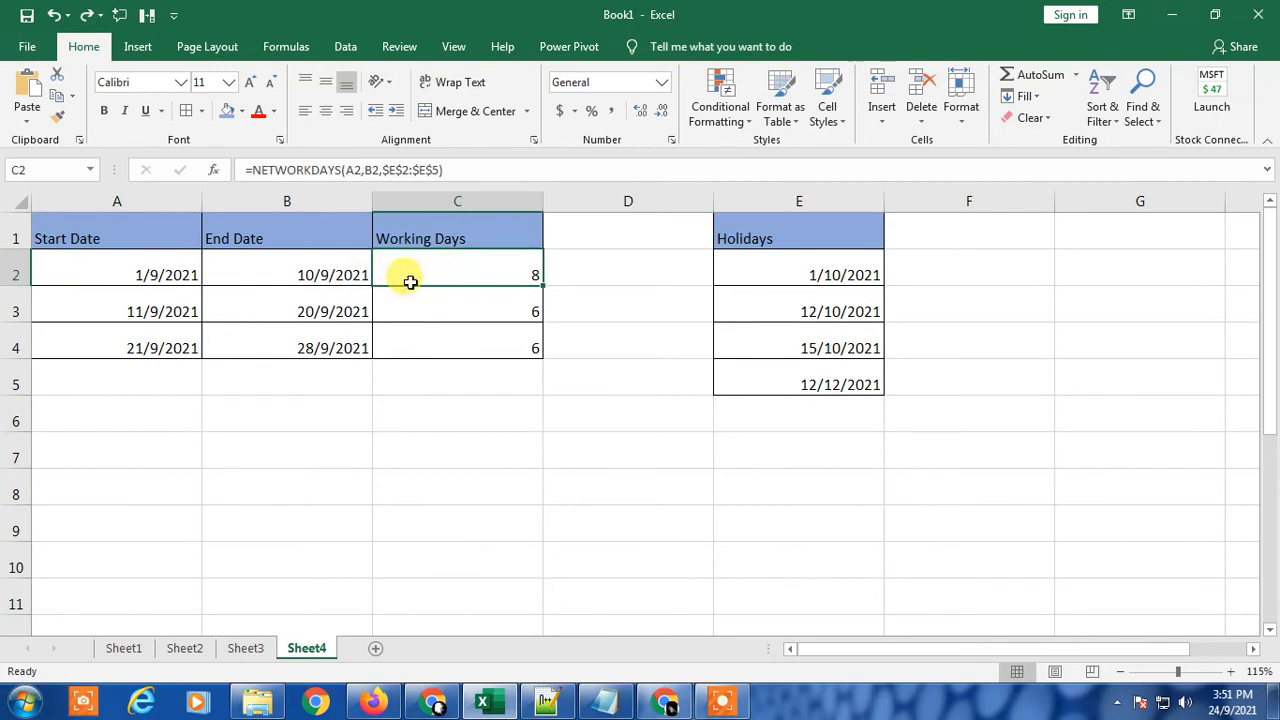
pyautogui.click(128, 265)
pyautogui.click(436, 265)
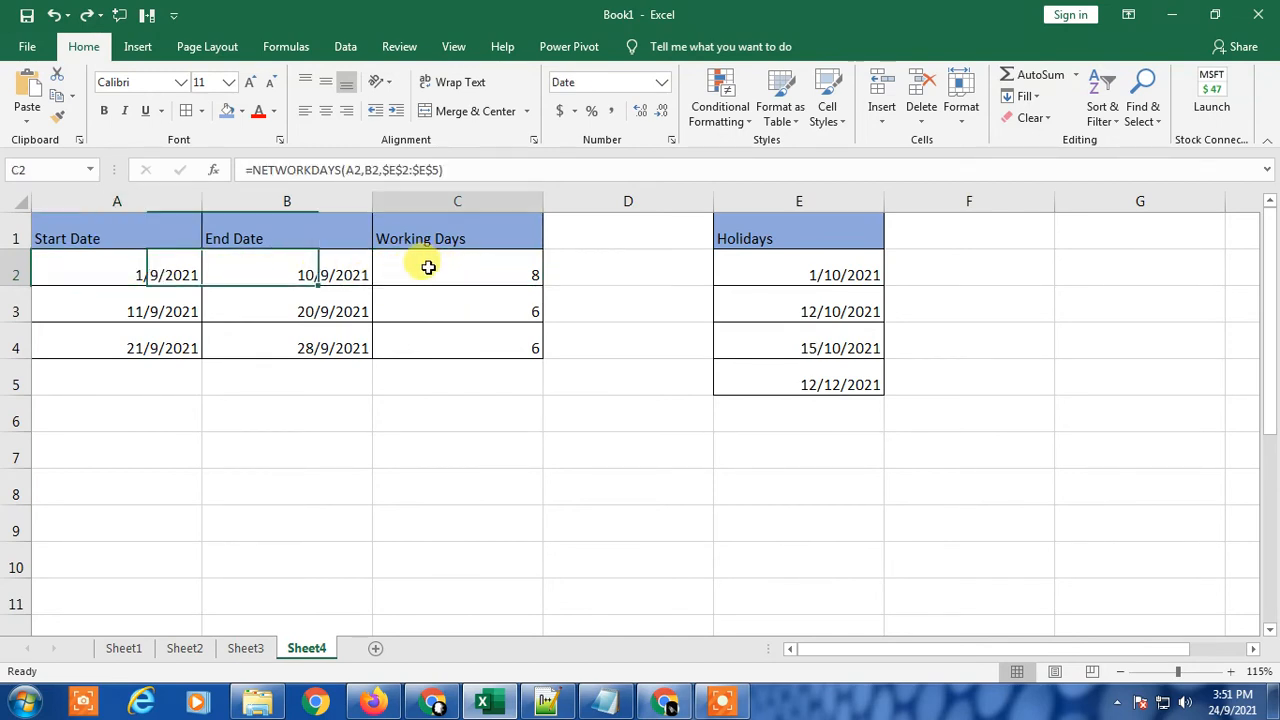
# Step: Change the start date argument in the C2 formula to A2+1, making it =NETWORKDAYS(A2+1,B2,$E$2:$E$5)
pyautogui.click(163, 275)
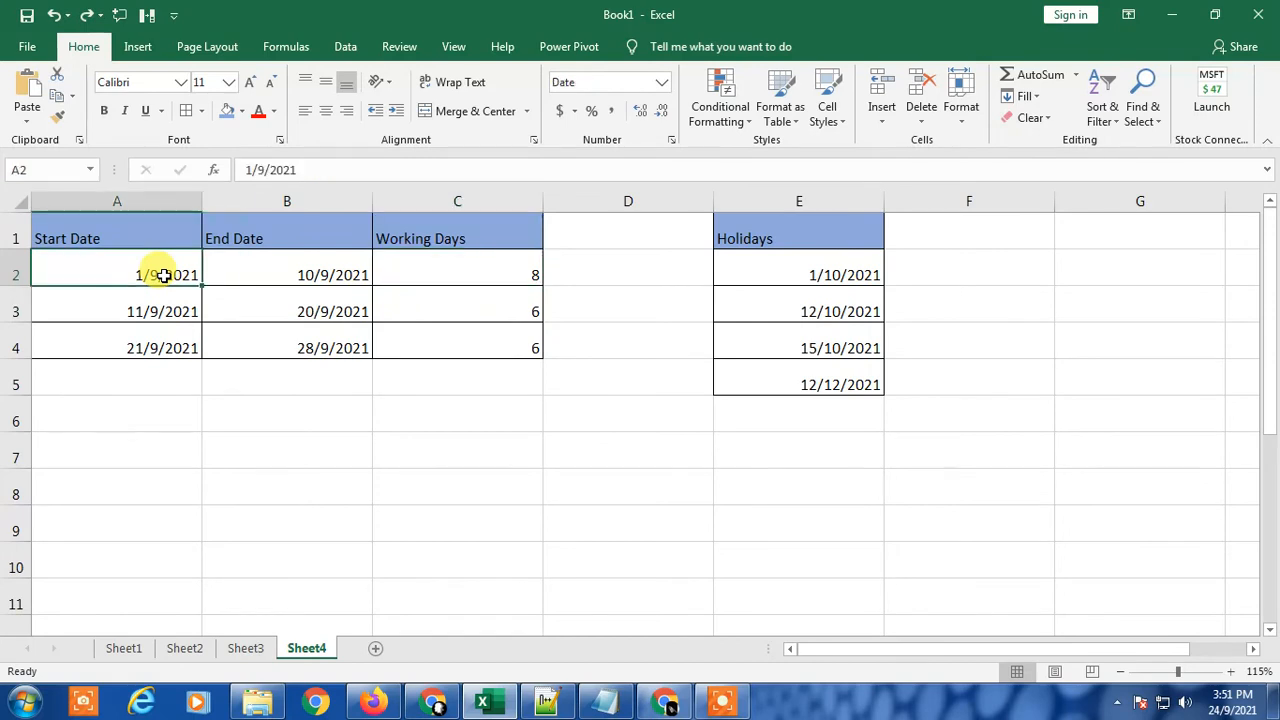
pyautogui.click(429, 274)
pyautogui.press('F2')
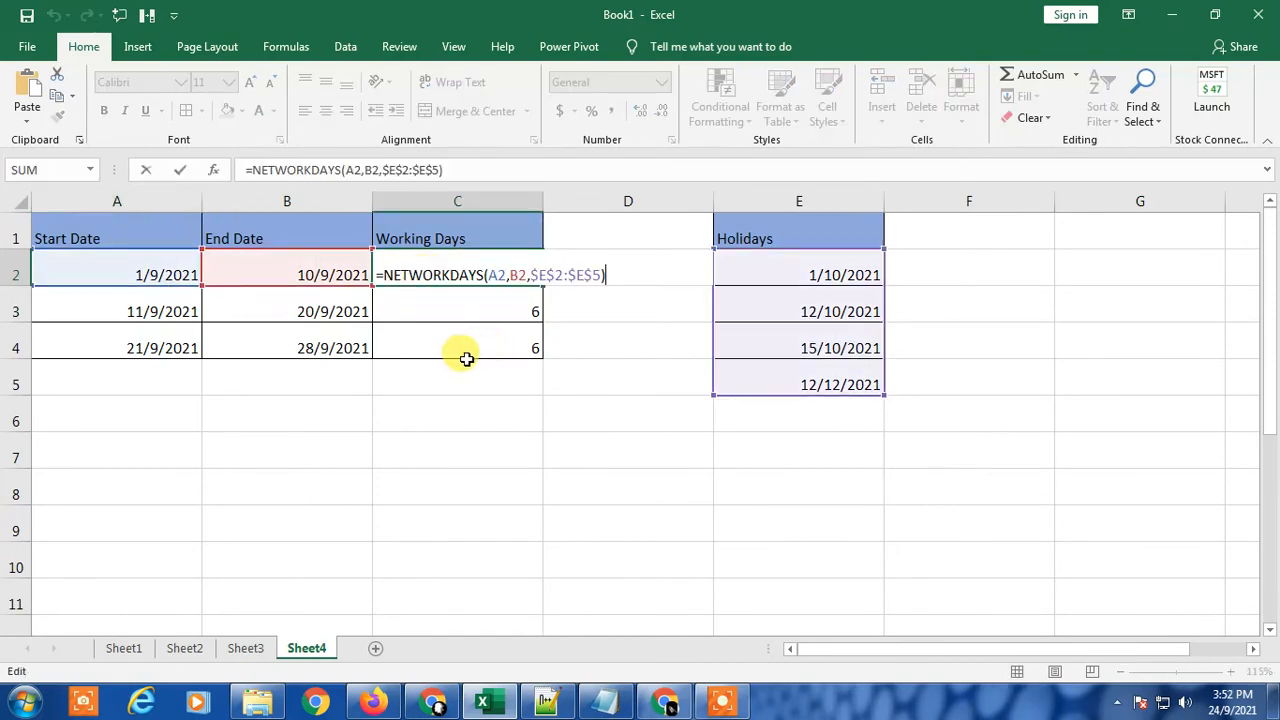
pyautogui.click(505, 275)
pyautogui.write('+1')
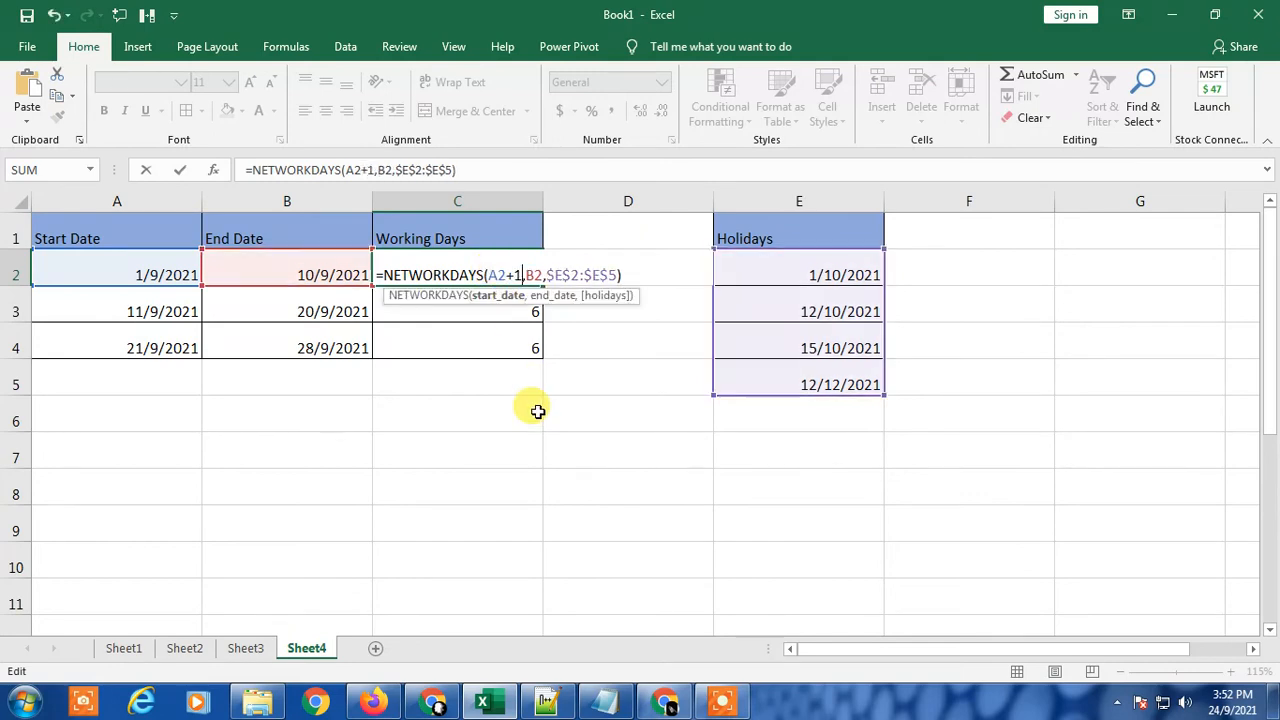
pyautogui.press('Return')
pyautogui.click(485, 280)
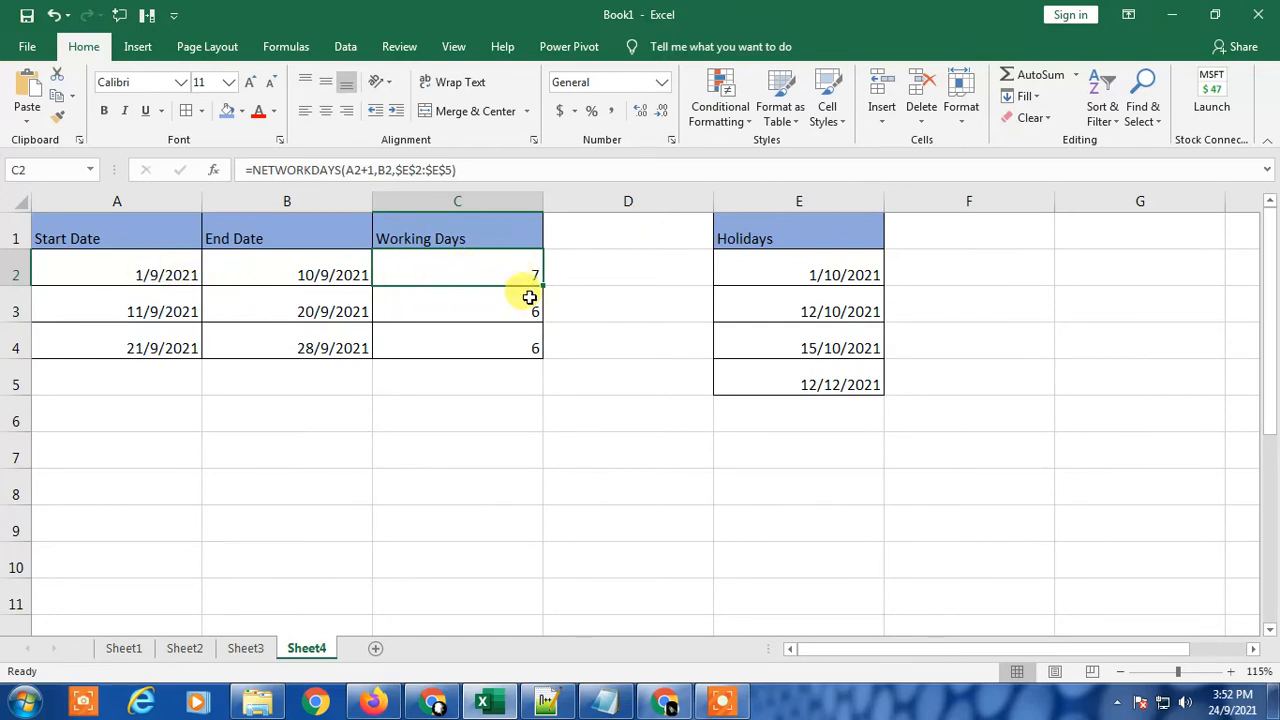
# Step: Undo and redo the A2+1 edit in C2 to compare the working days, and check the formula in C3
pyautogui.hotkey('ctrl', 'z')
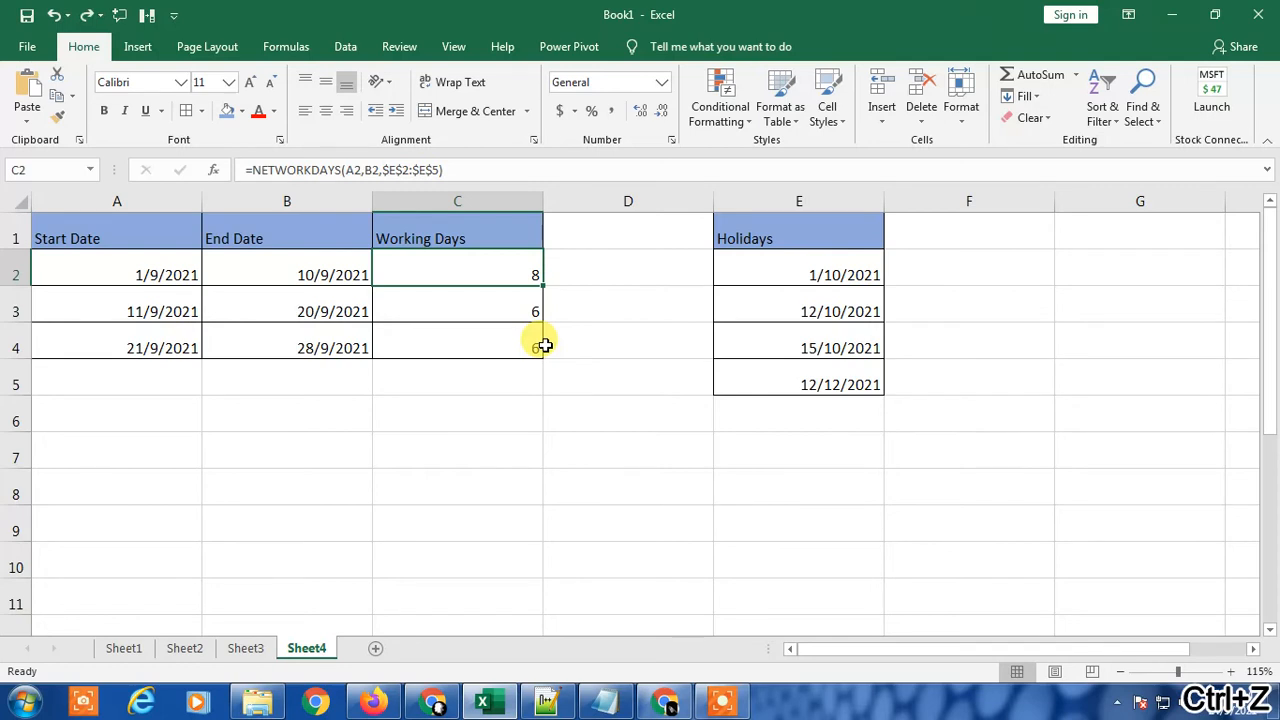
pyautogui.hotkey('ctrl', 'y')
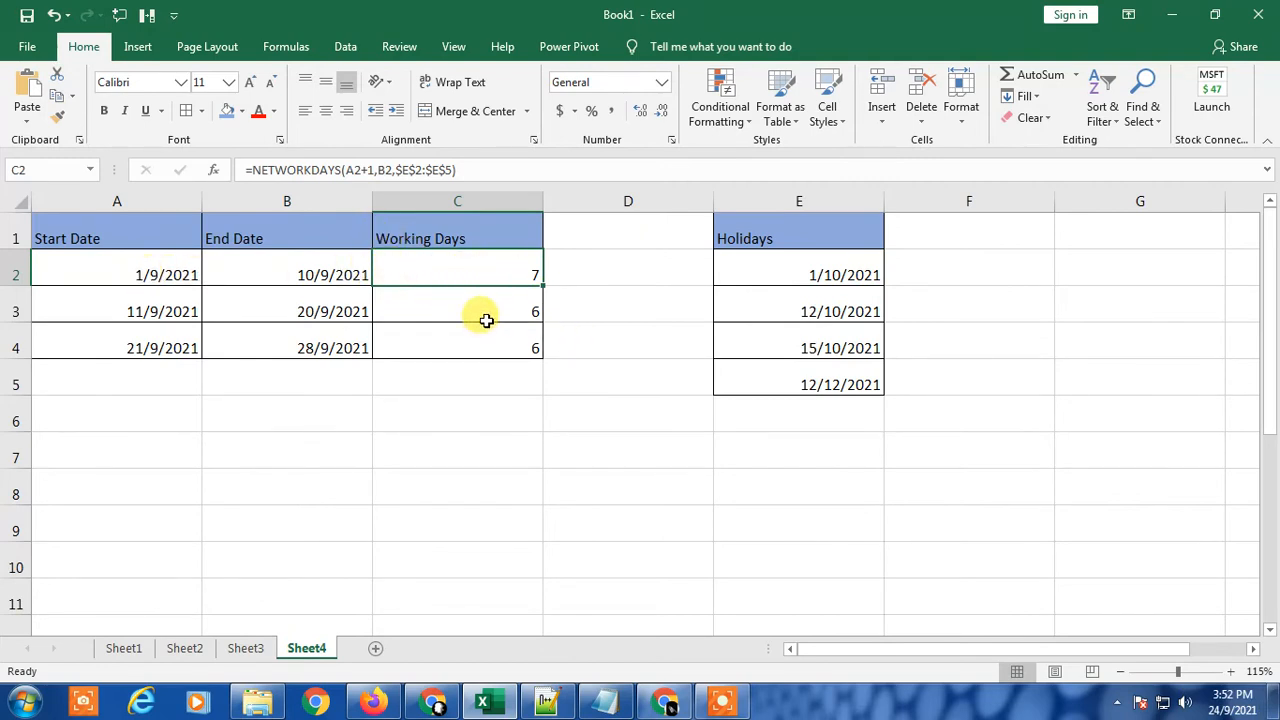
pyautogui.click(420, 300)
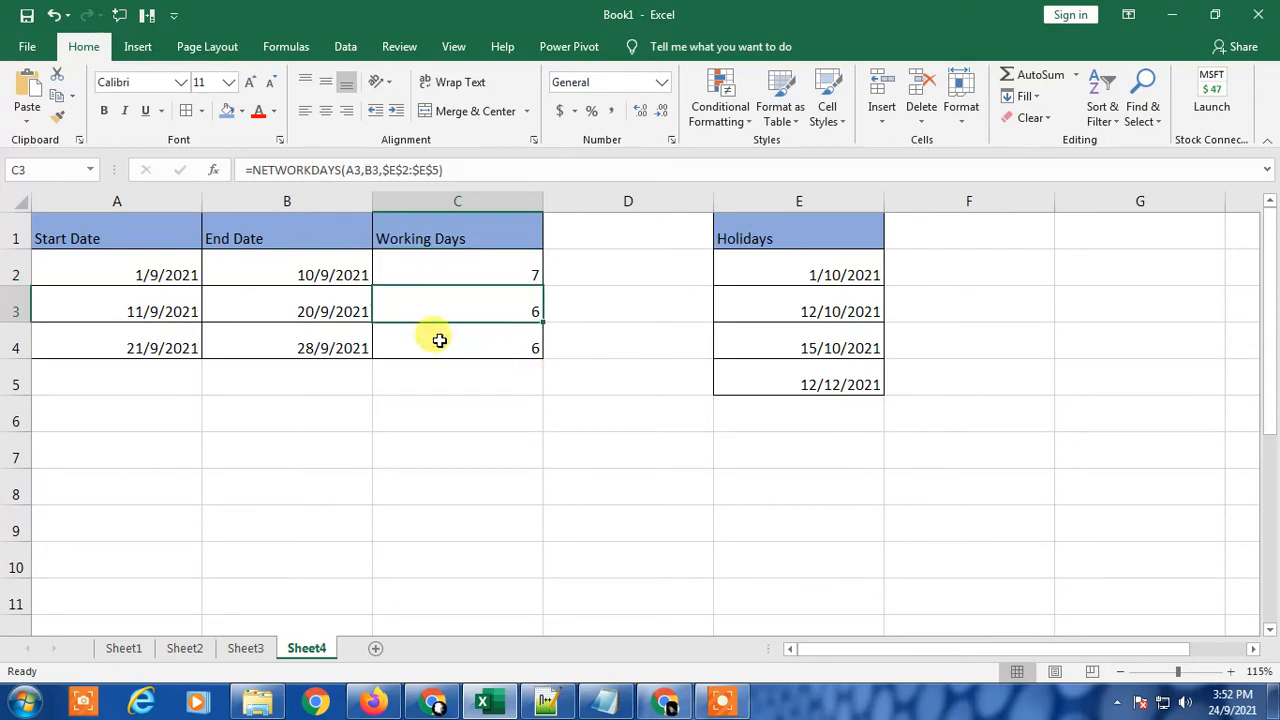
# Step: Clear the Working Days formulas from C2:C4
pyautogui.moveTo(477, 263); pyautogui.dragTo(489, 337)
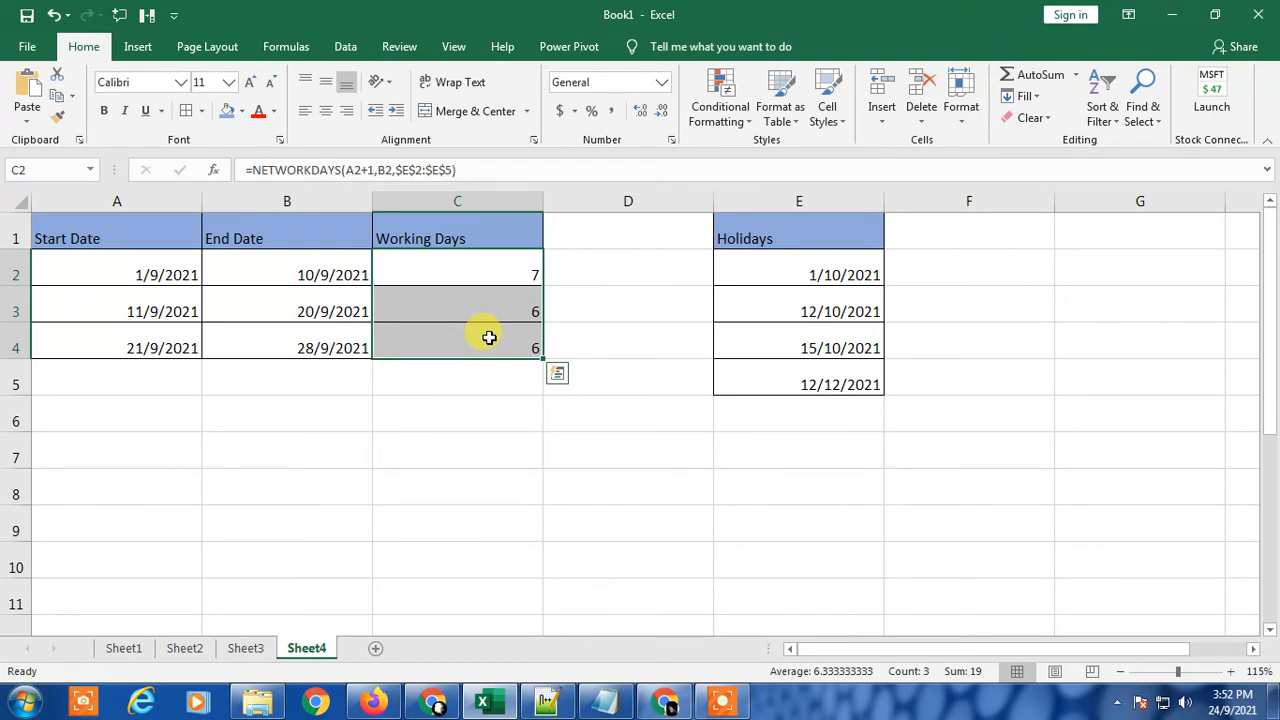
pyautogui.press('Delete')
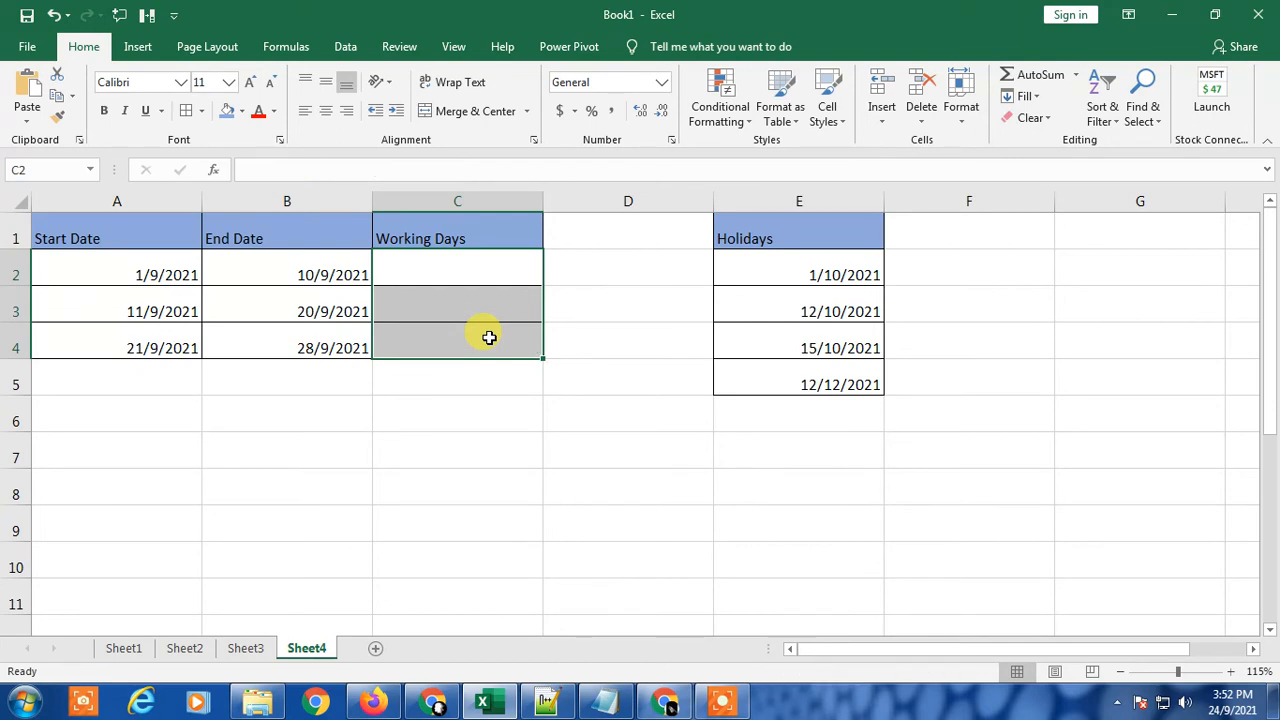
pyautogui.press('Down')
pyautogui.press('Up')
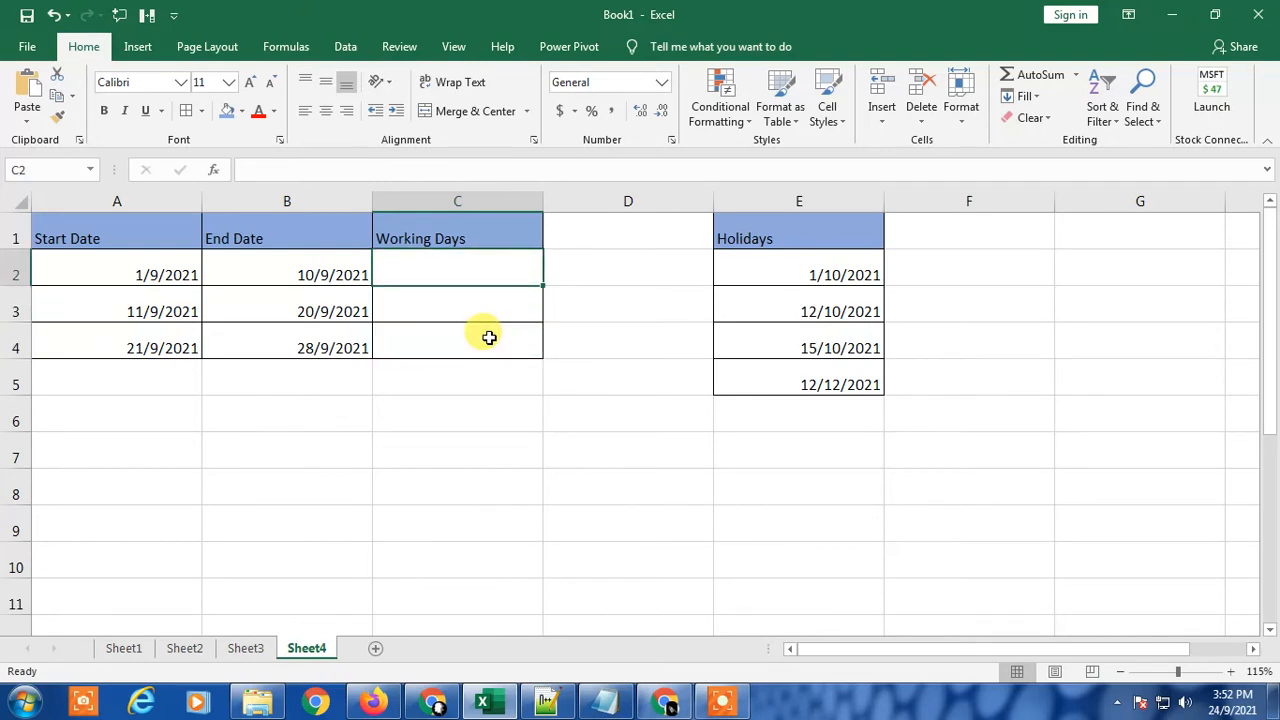
pyautogui.write('=')
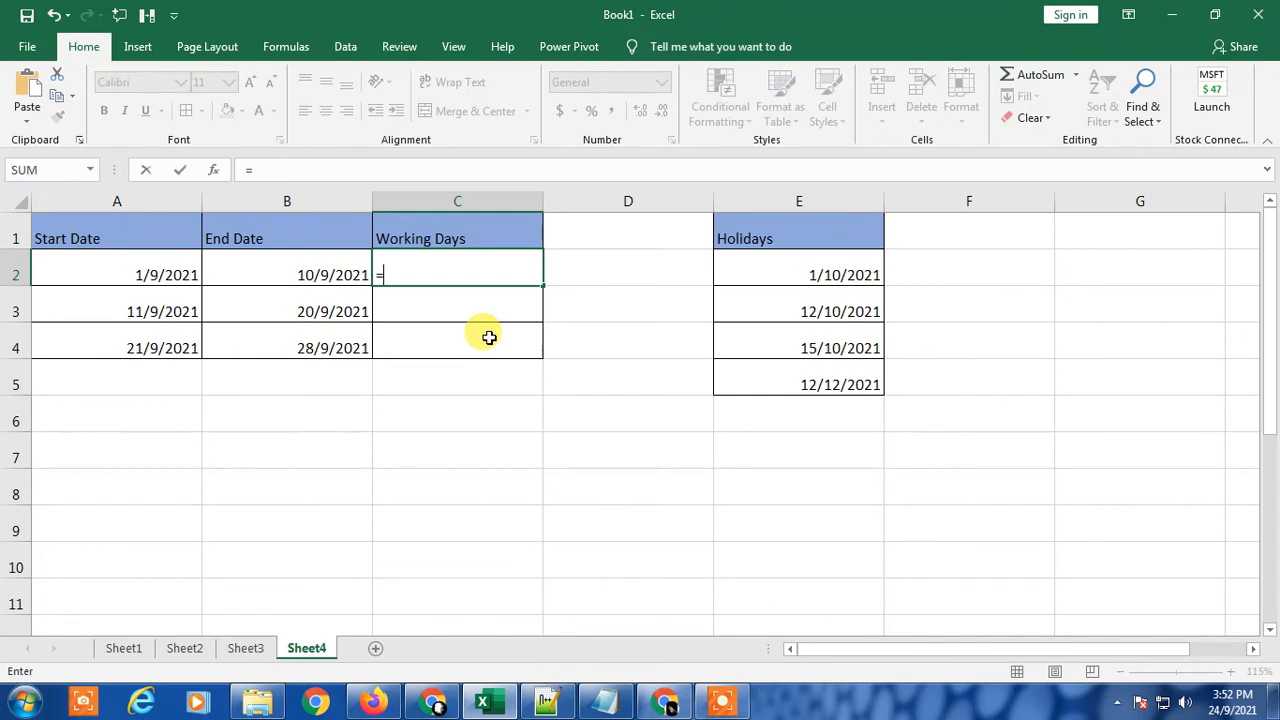
pyautogui.write('wo')
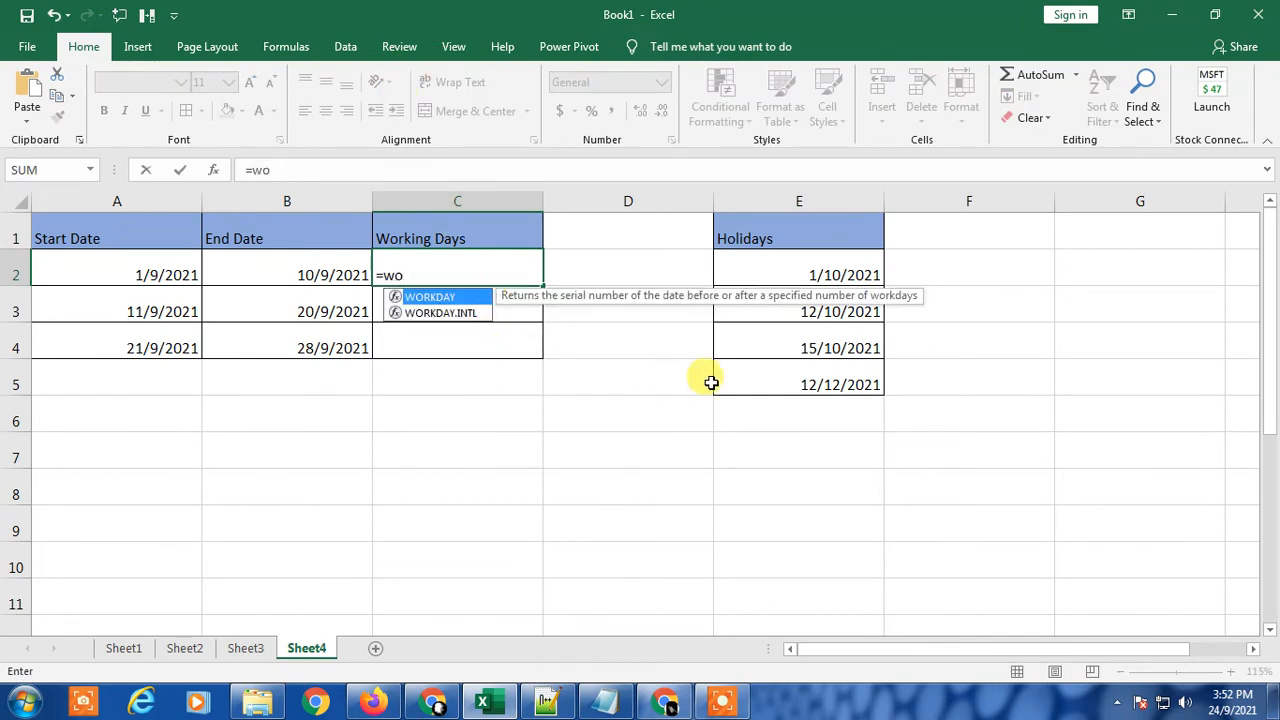
pyautogui.press('Escape')
pyautogui.press('Escape')
pyautogui.hotkey('alt', 'Tab')
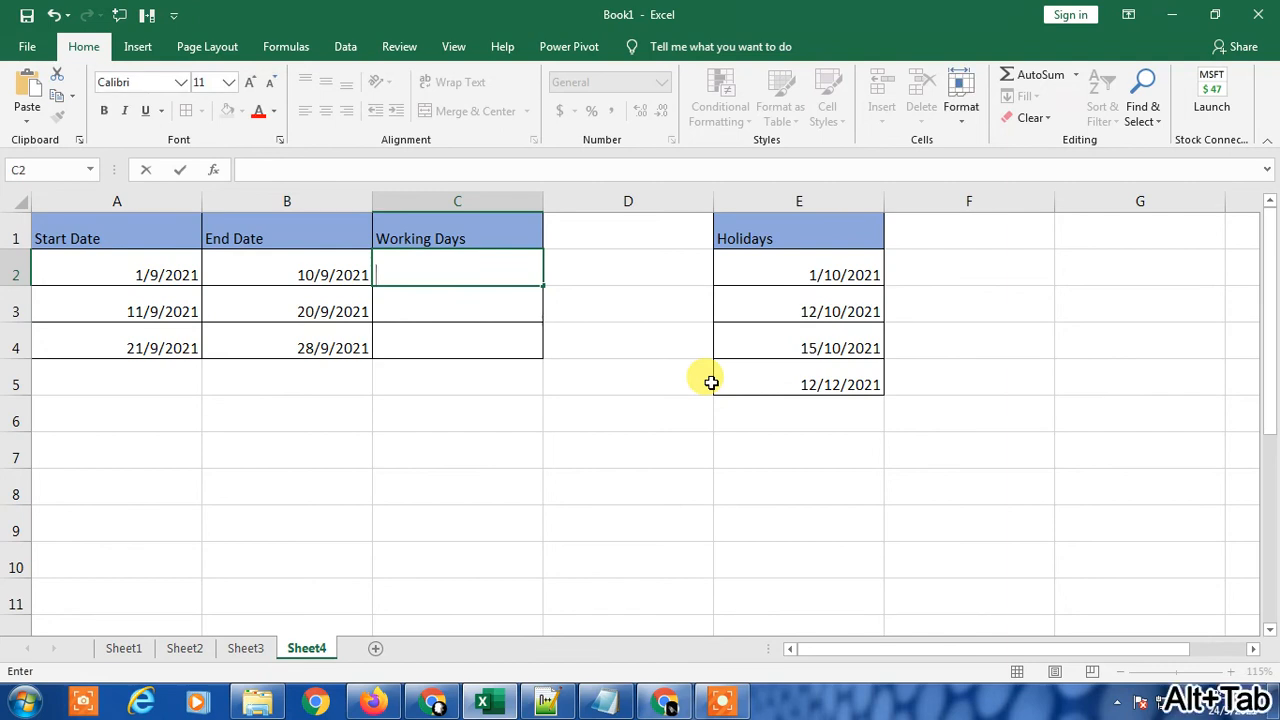
# Step: Begin a NETWORKDAYS.INTL formula in C2 with A2 as the start date and B2 as the end date
pyautogui.write('=net')
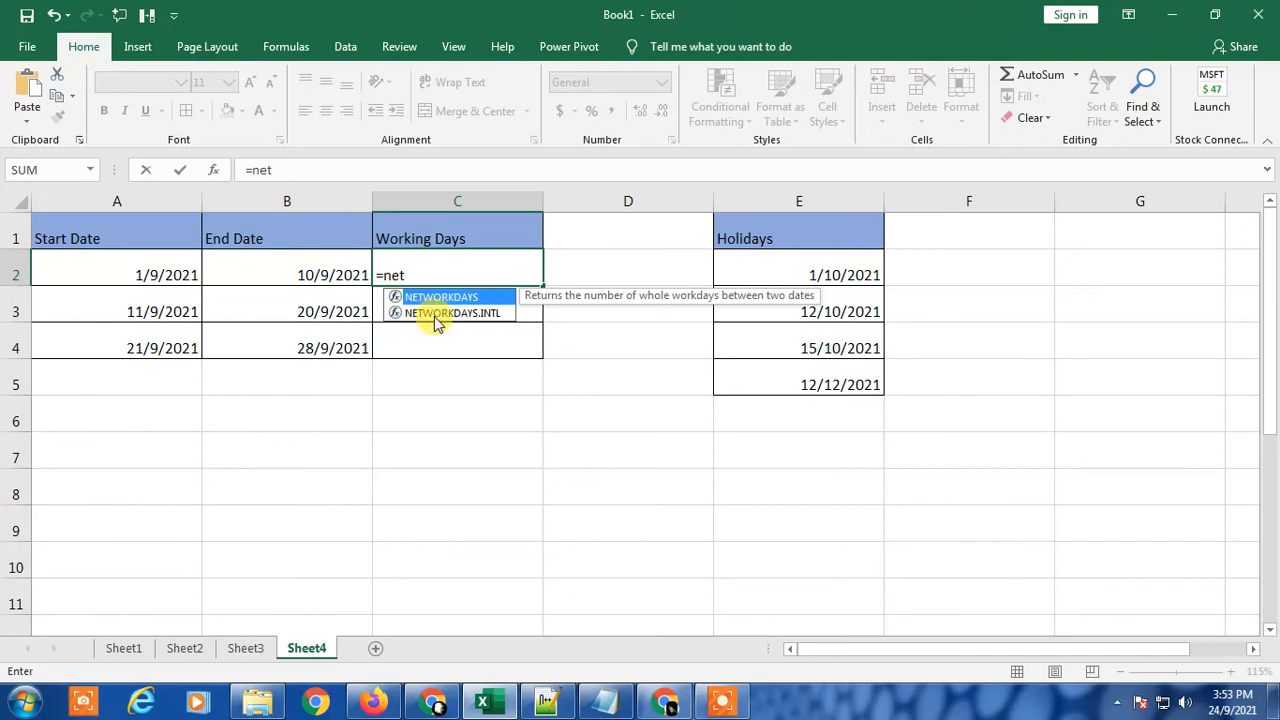
pyautogui.click(490, 313)
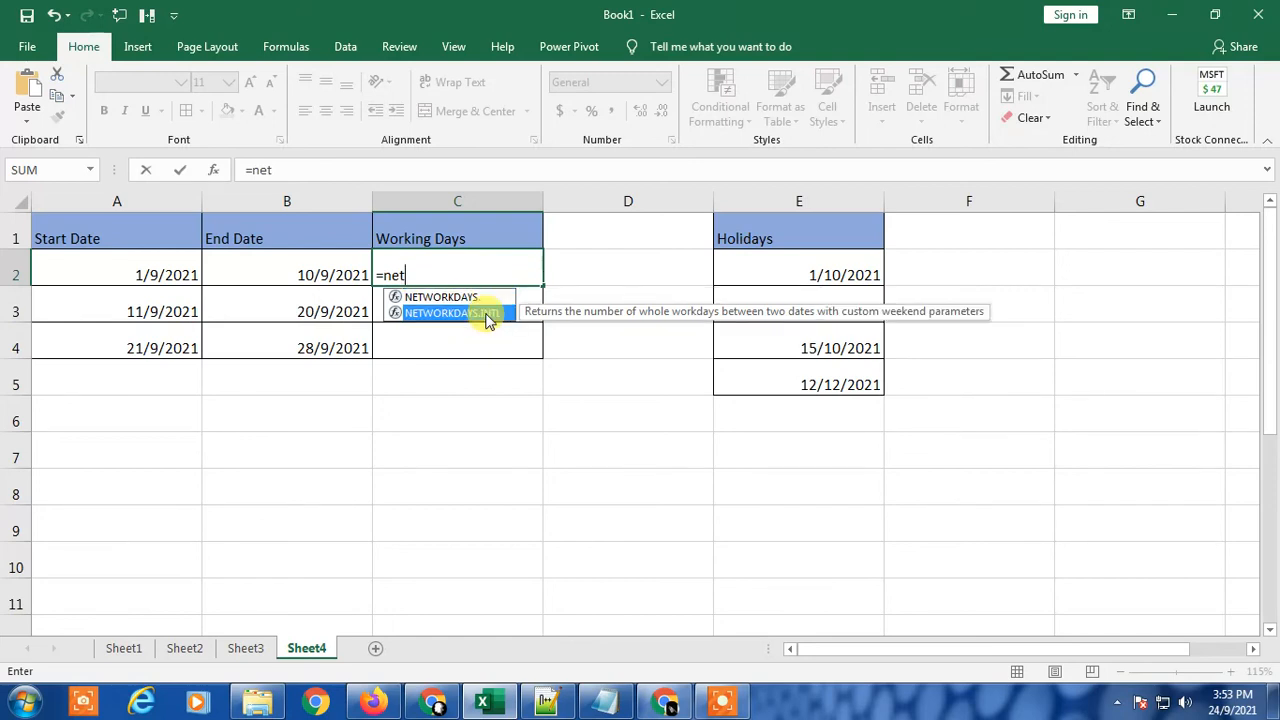
pyautogui.doubleClick(488, 313)
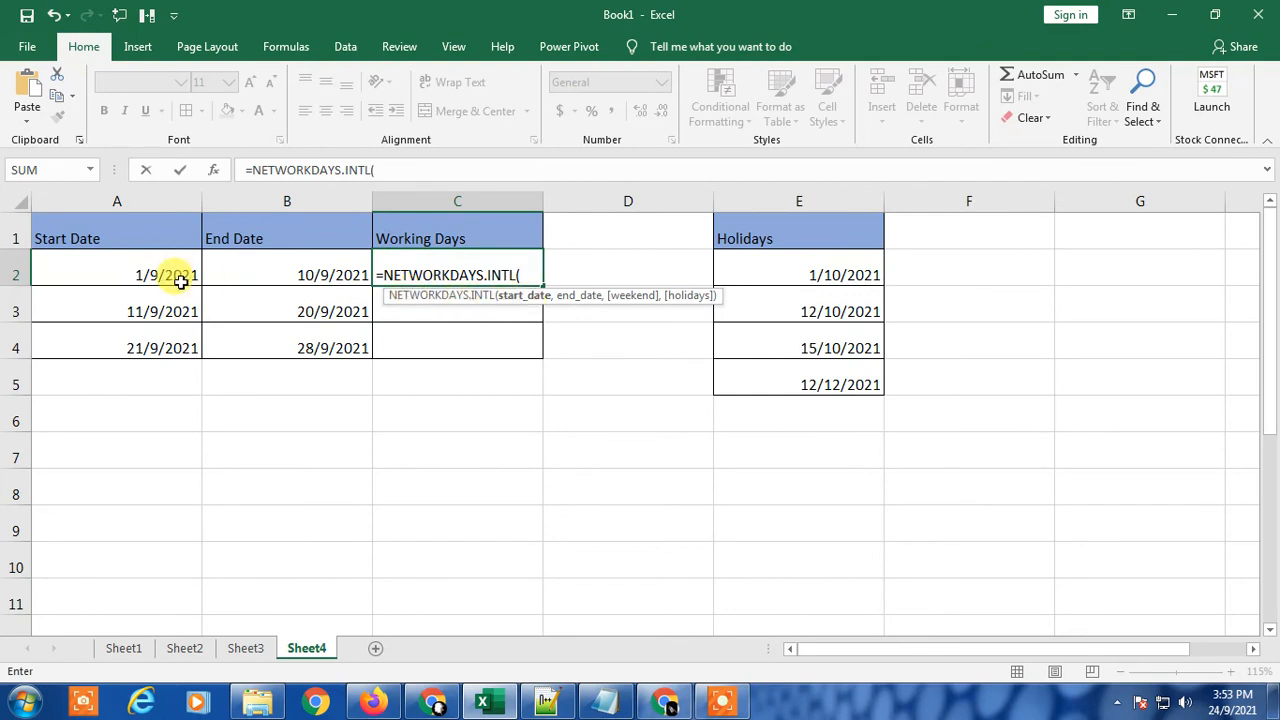
pyautogui.click(122, 261)
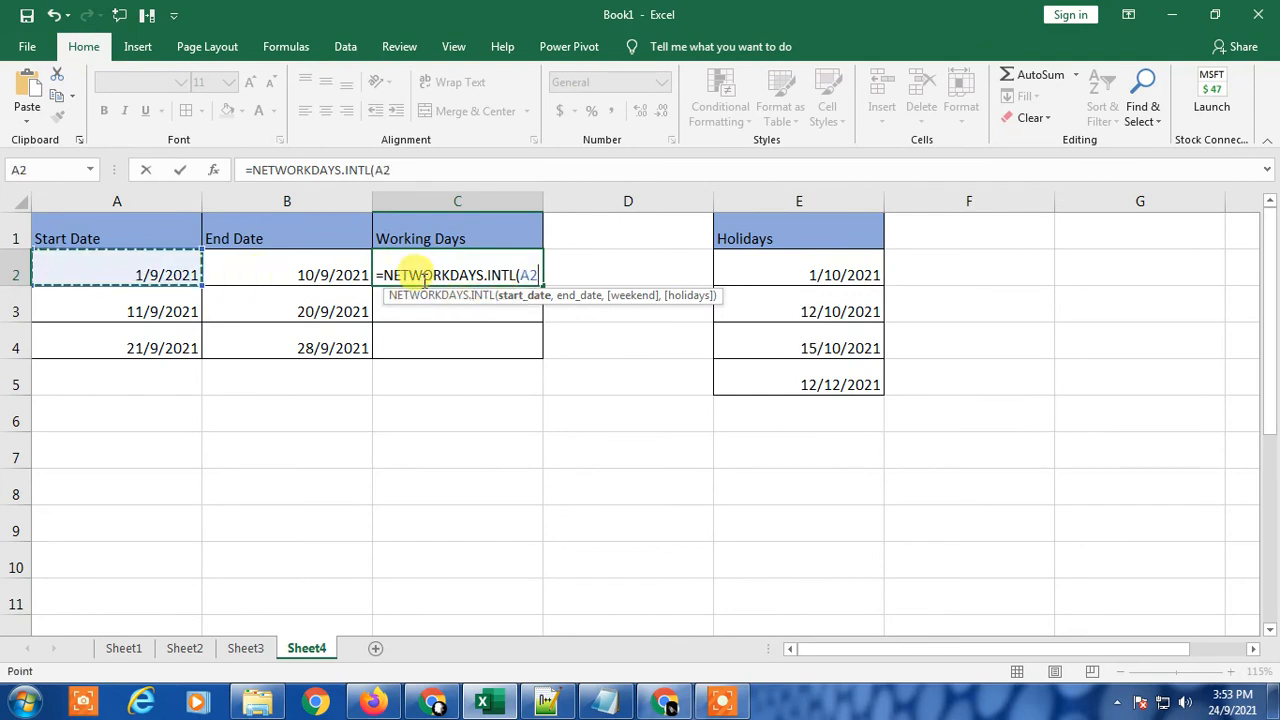
pyautogui.write(',')
pyautogui.click(292, 255)
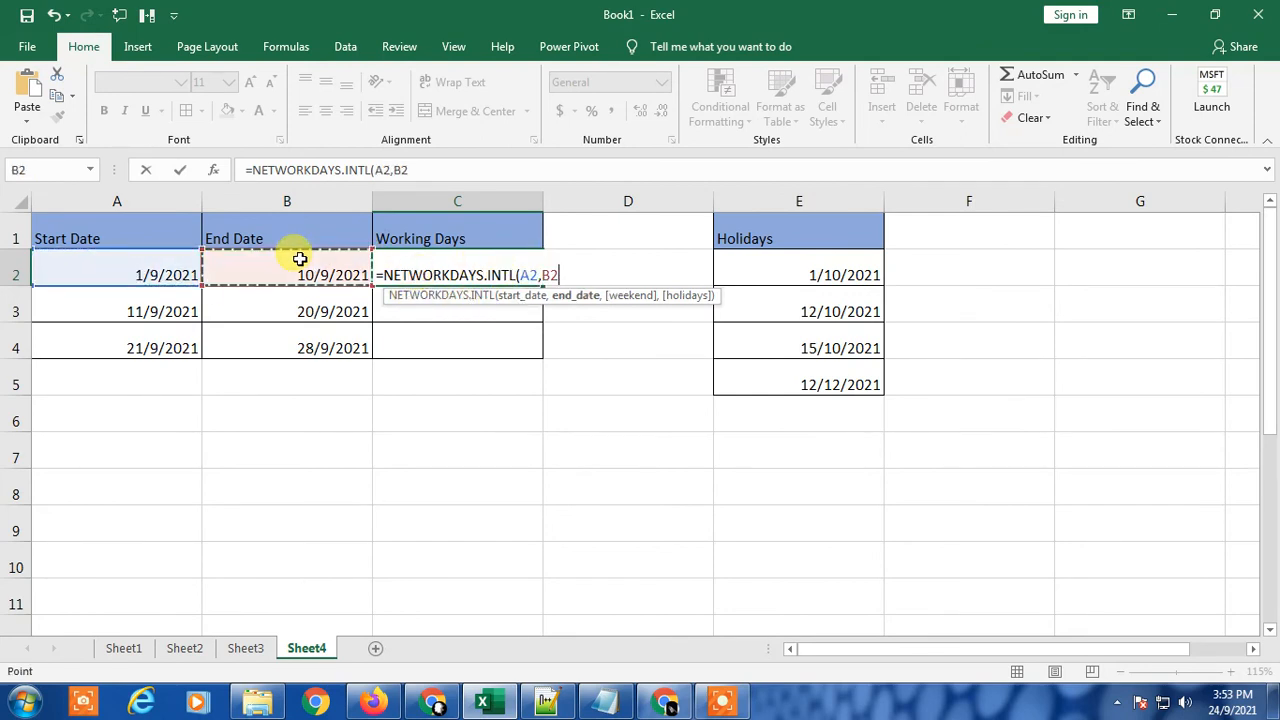
# Step: Set the weekend argument of the C2 formula to 11 - Sunday only
pyautogui.write(',')
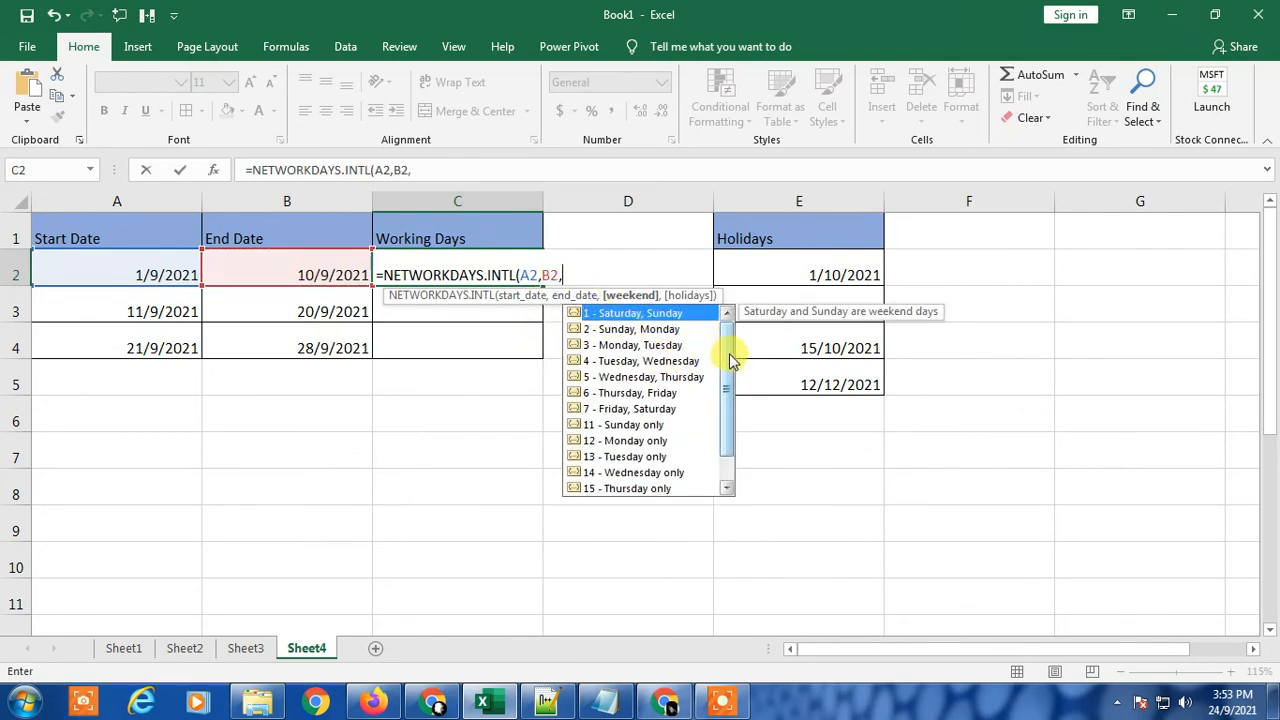
pyautogui.scroll(-1, 730, 360)
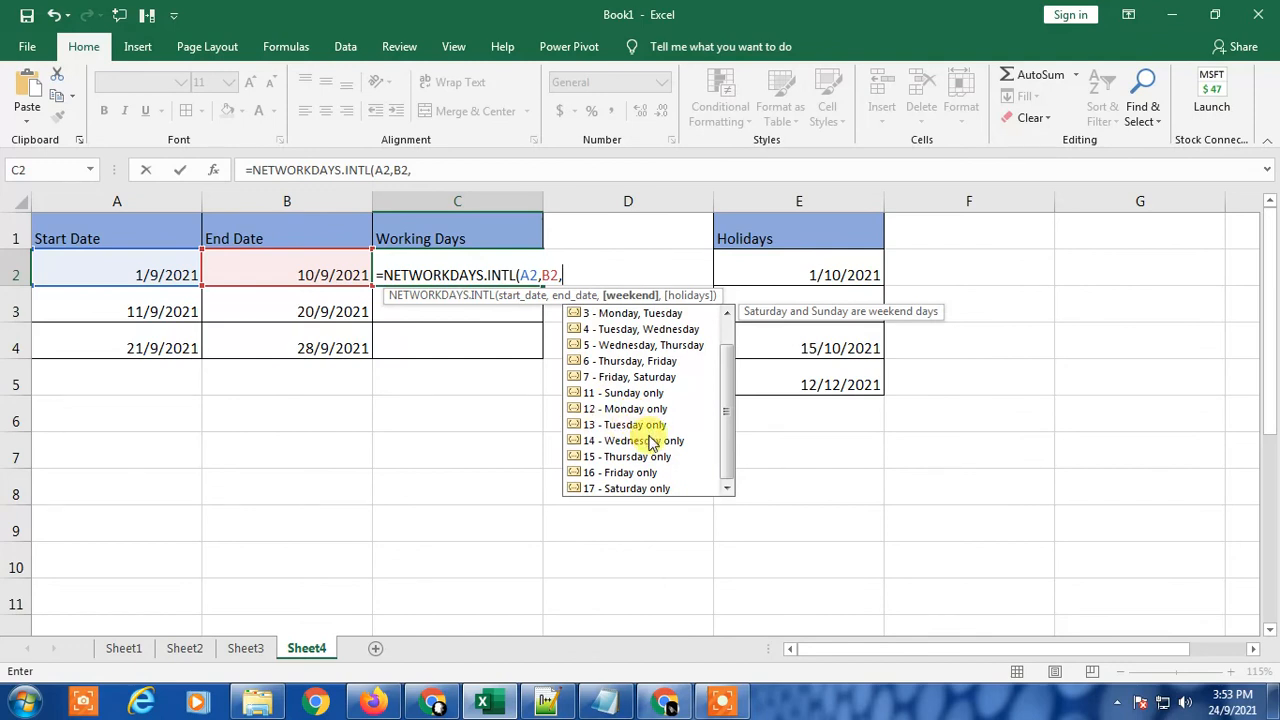
pyautogui.scroll(1, 728, 352)
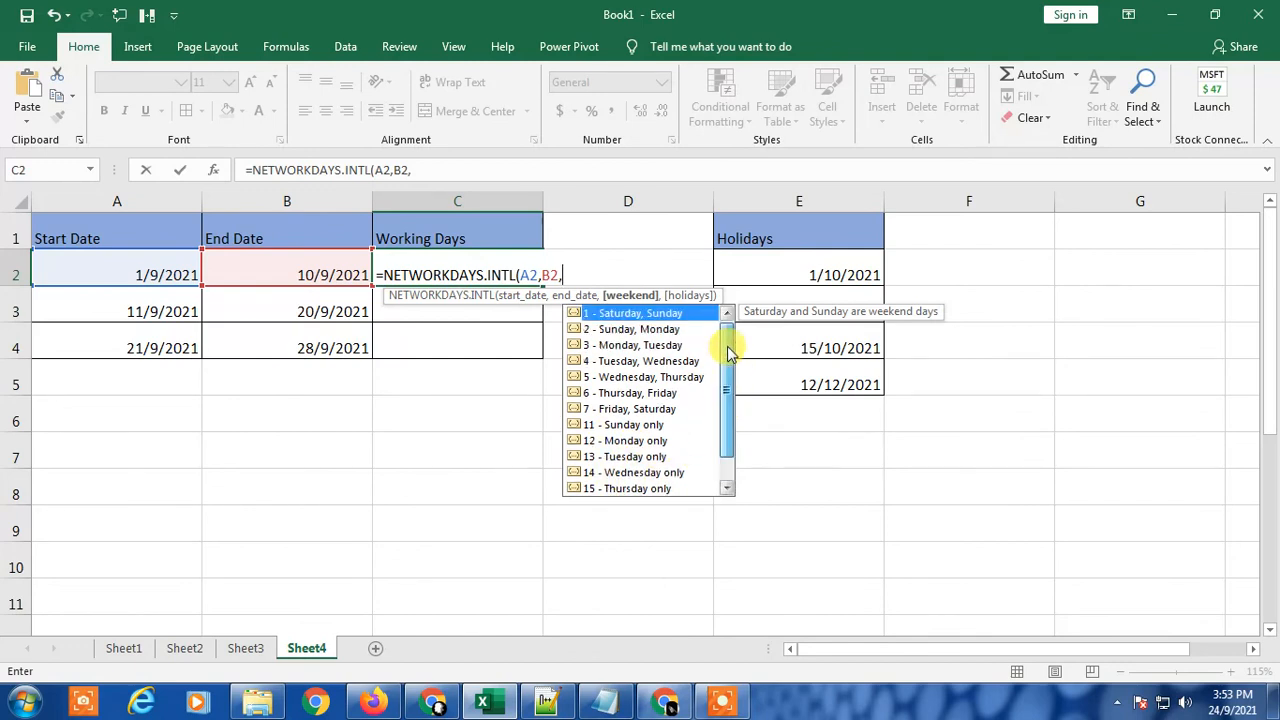
pyautogui.click(622, 428)
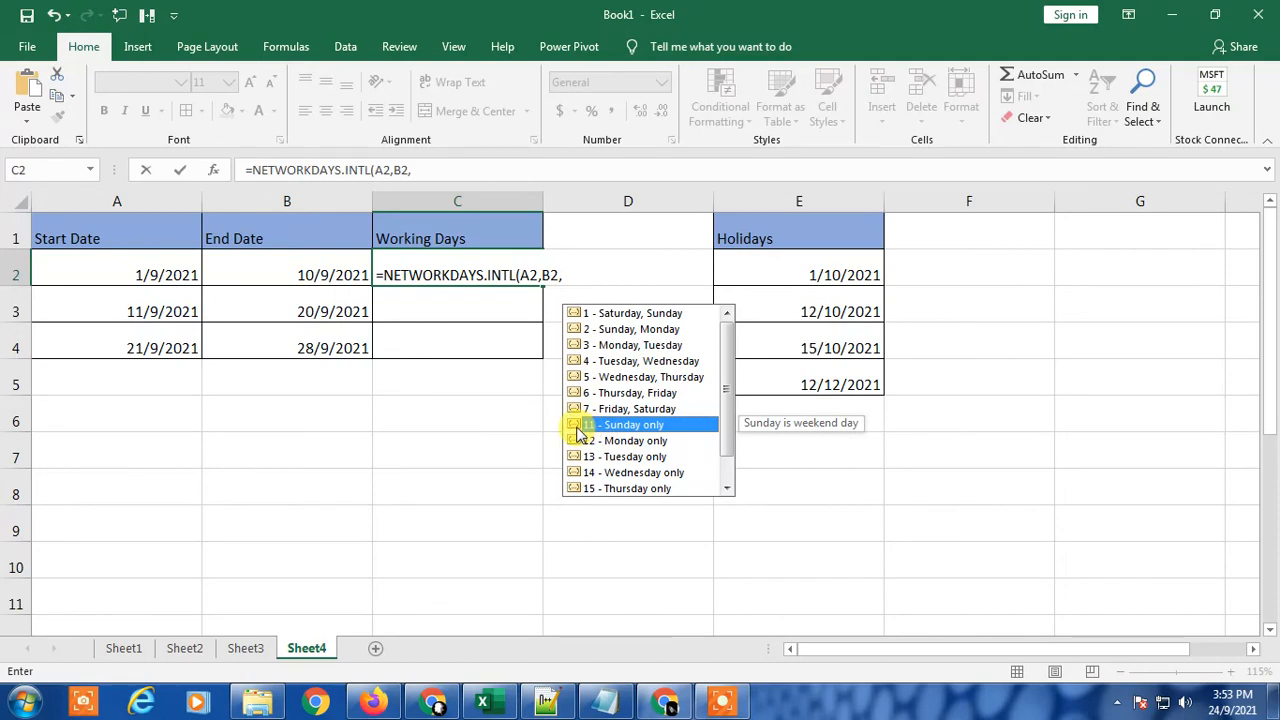
pyautogui.doubleClick(637, 424)
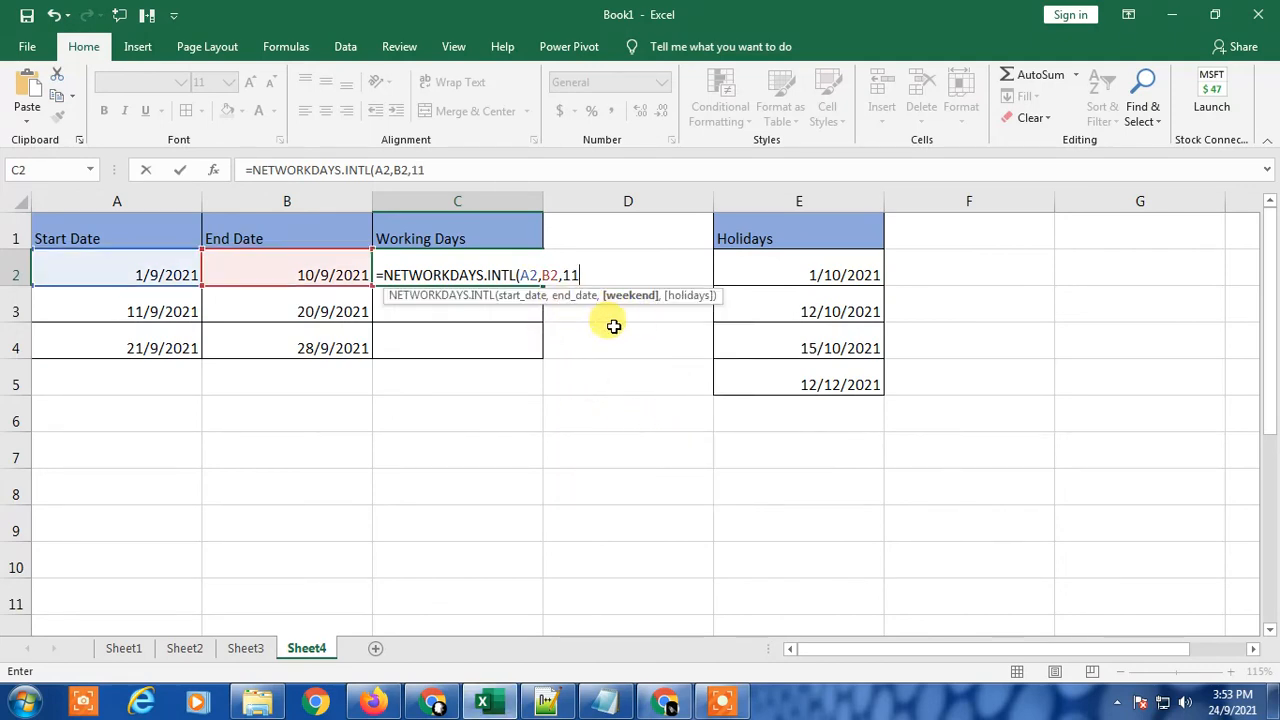
# Step: Complete the C2 formula with the holiday range locked as $E$2:$E$5, giving =NETWORKDAYS.INTL(A2,B2,11,$E$2:$E$5)
pyautogui.write(',')
pyautogui.click(794, 285)
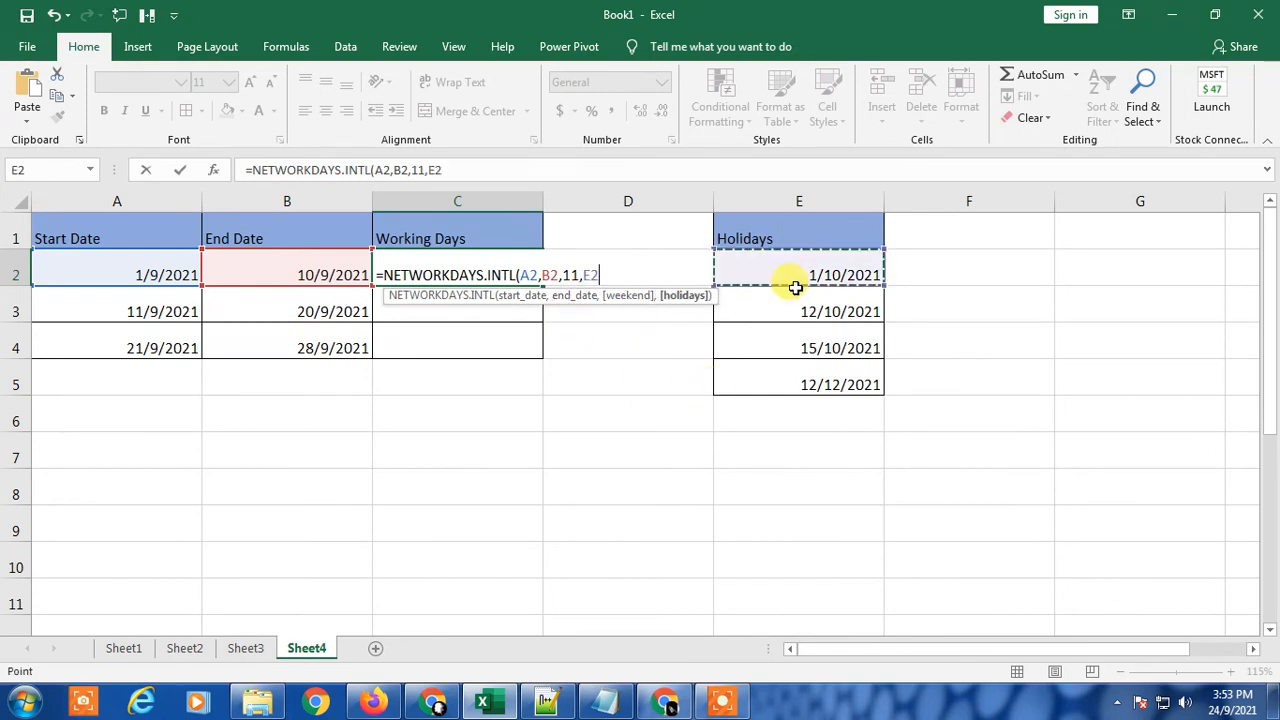
pyautogui.moveTo(794, 287); pyautogui.dragTo(814, 380)
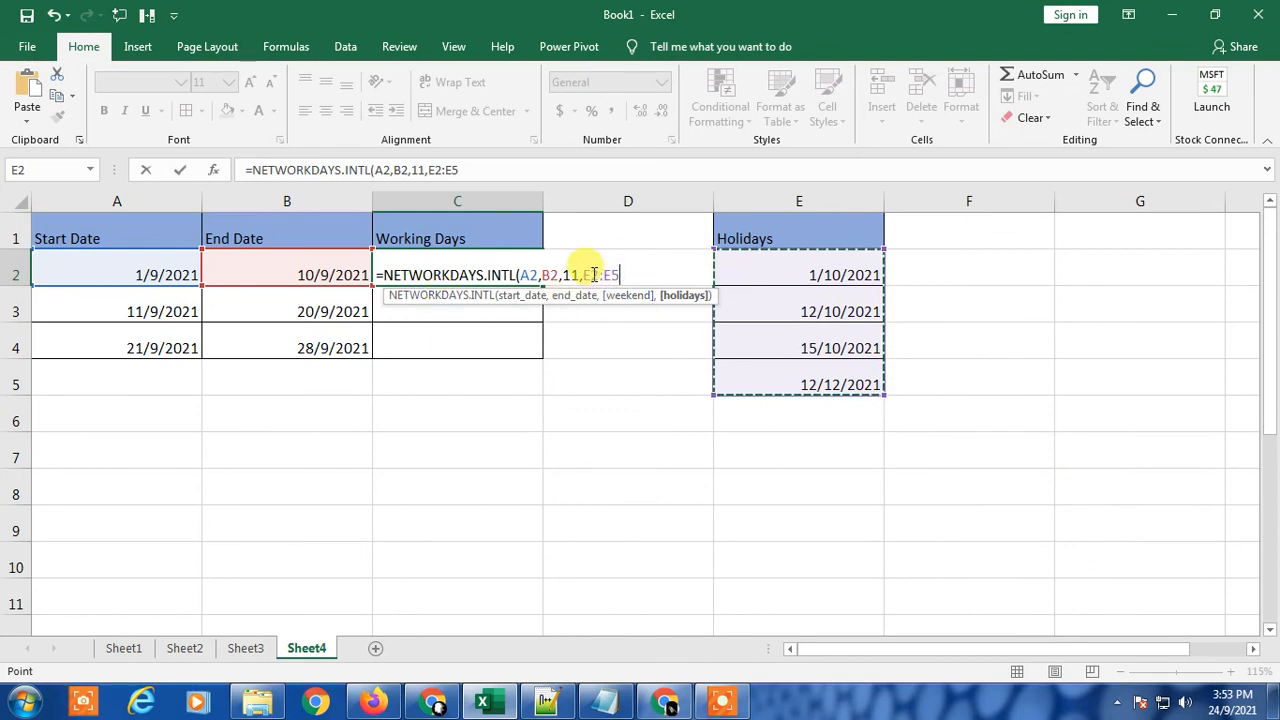
pyautogui.click(593, 274)
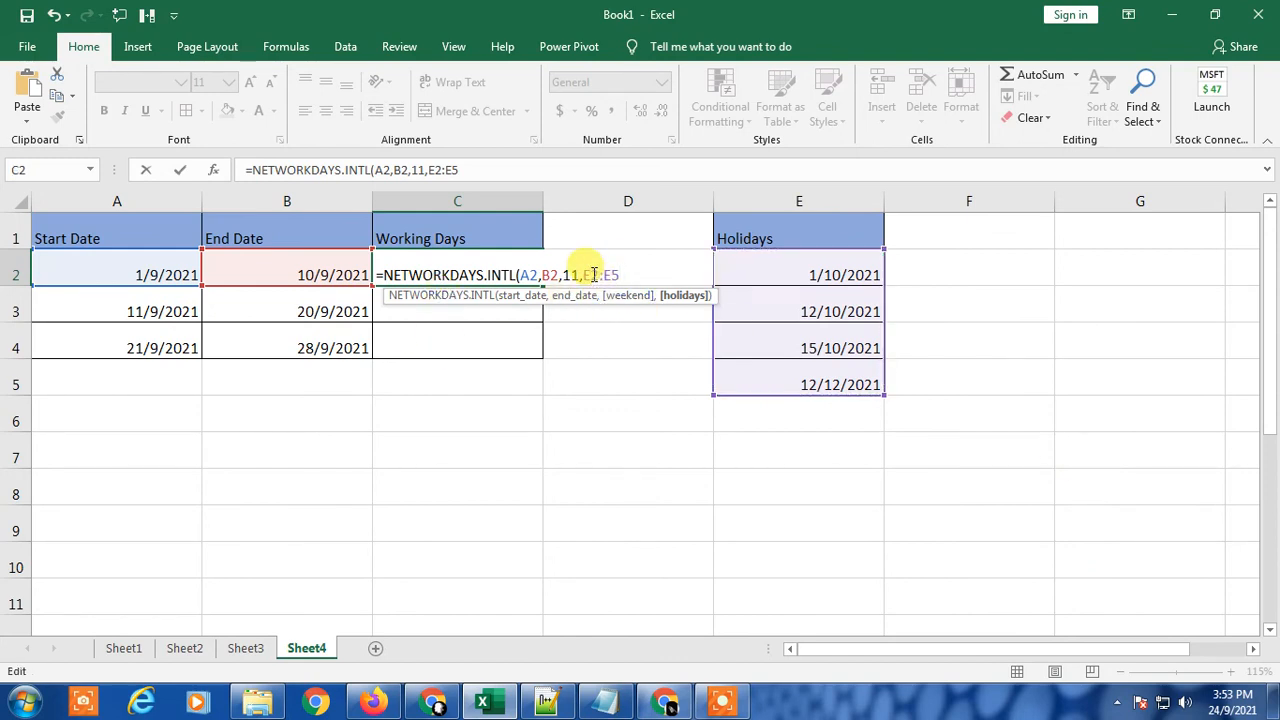
pyautogui.press('F4')
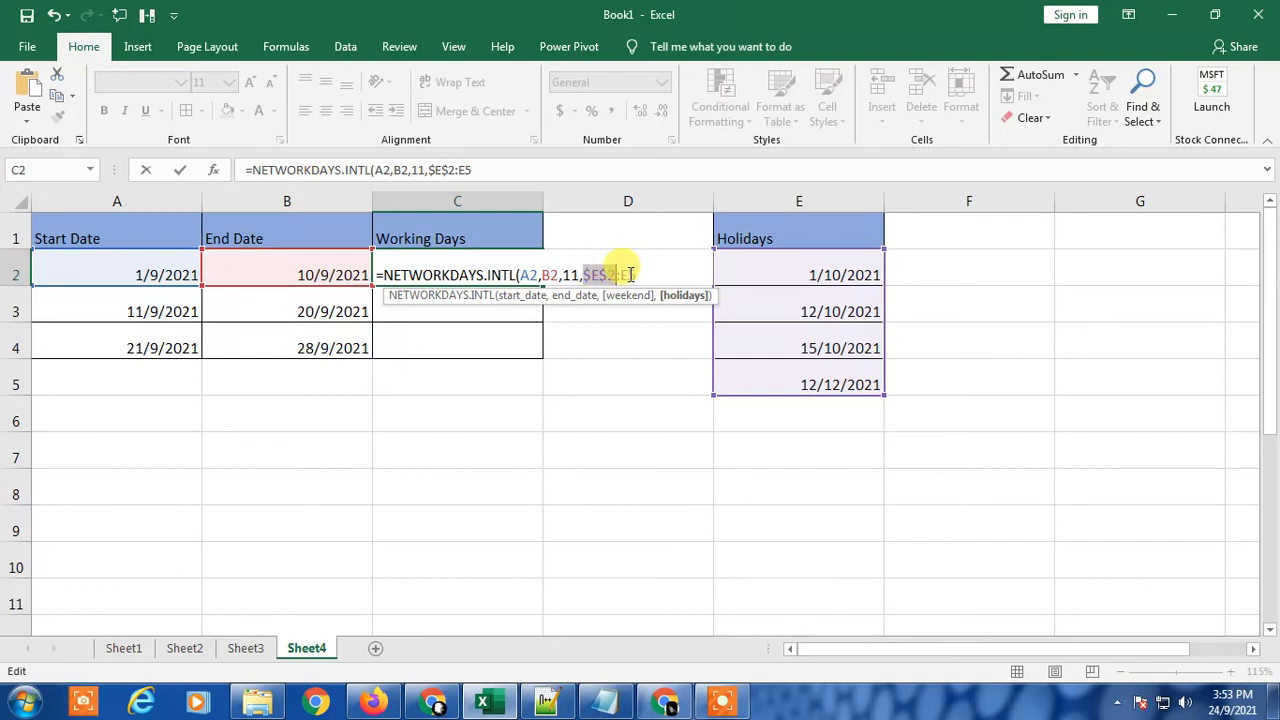
pyautogui.click(628, 274)
pyautogui.press('F4')
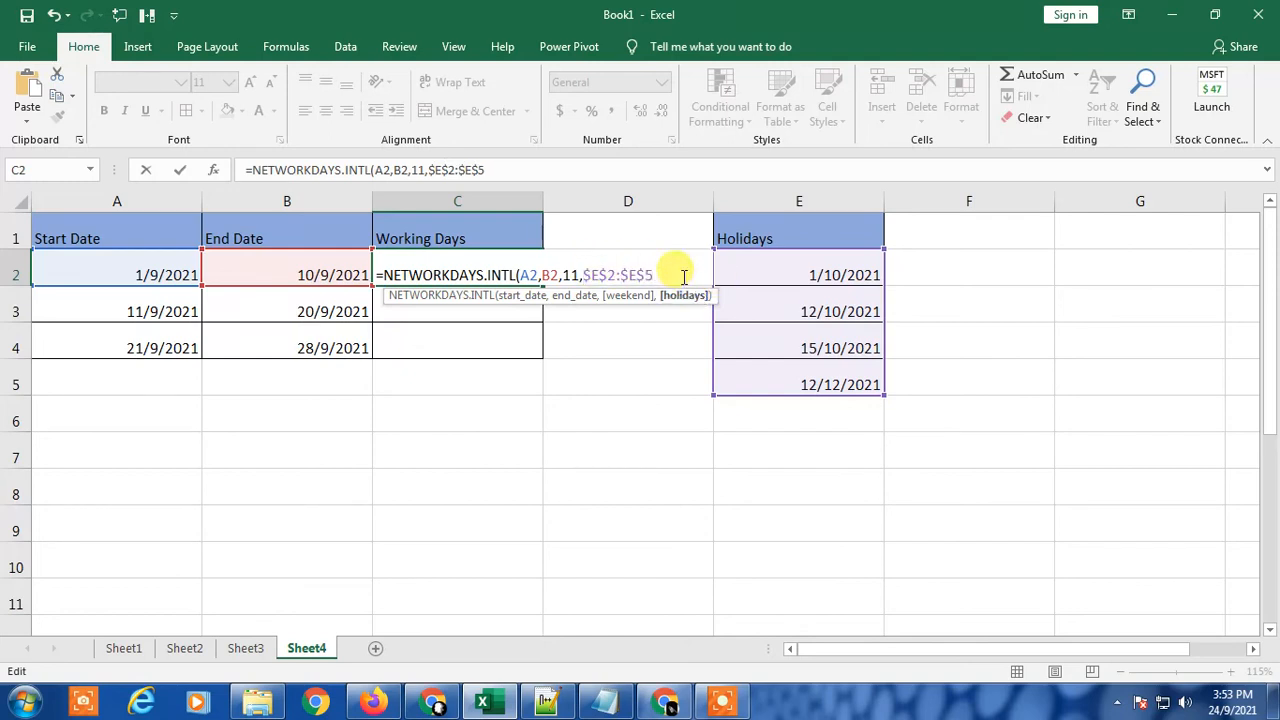
pyautogui.write(')')
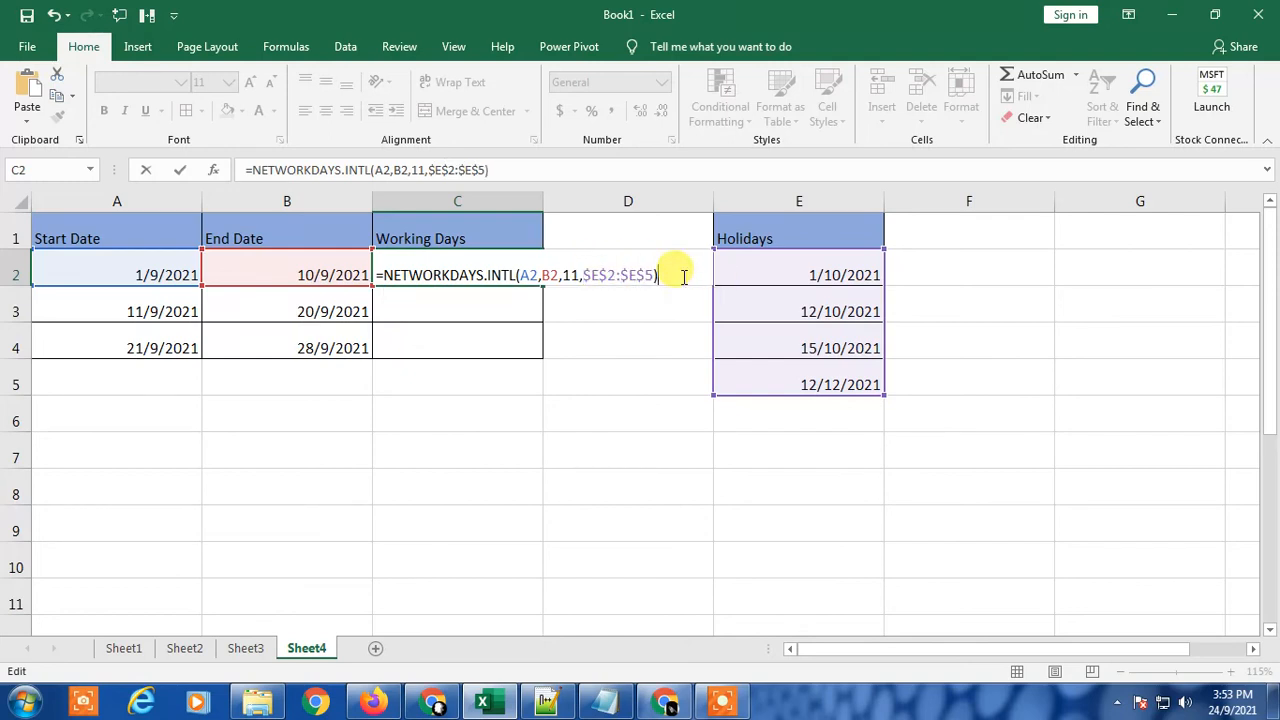
pyautogui.press('Return')
# Step: Fill the C2 formula down to C4 and check the copied formulas in C3 and C4
pyautogui.click(460, 278)
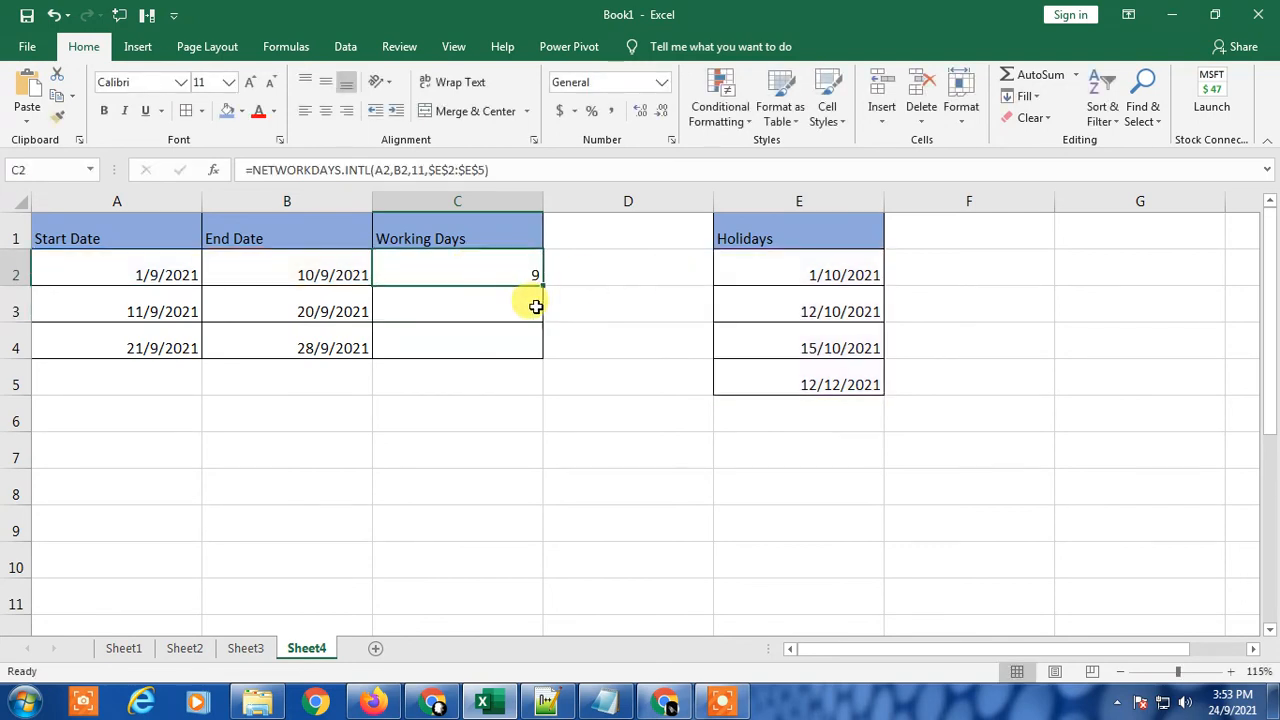
pyautogui.moveTo(543, 286); pyautogui.dragTo(536, 350)
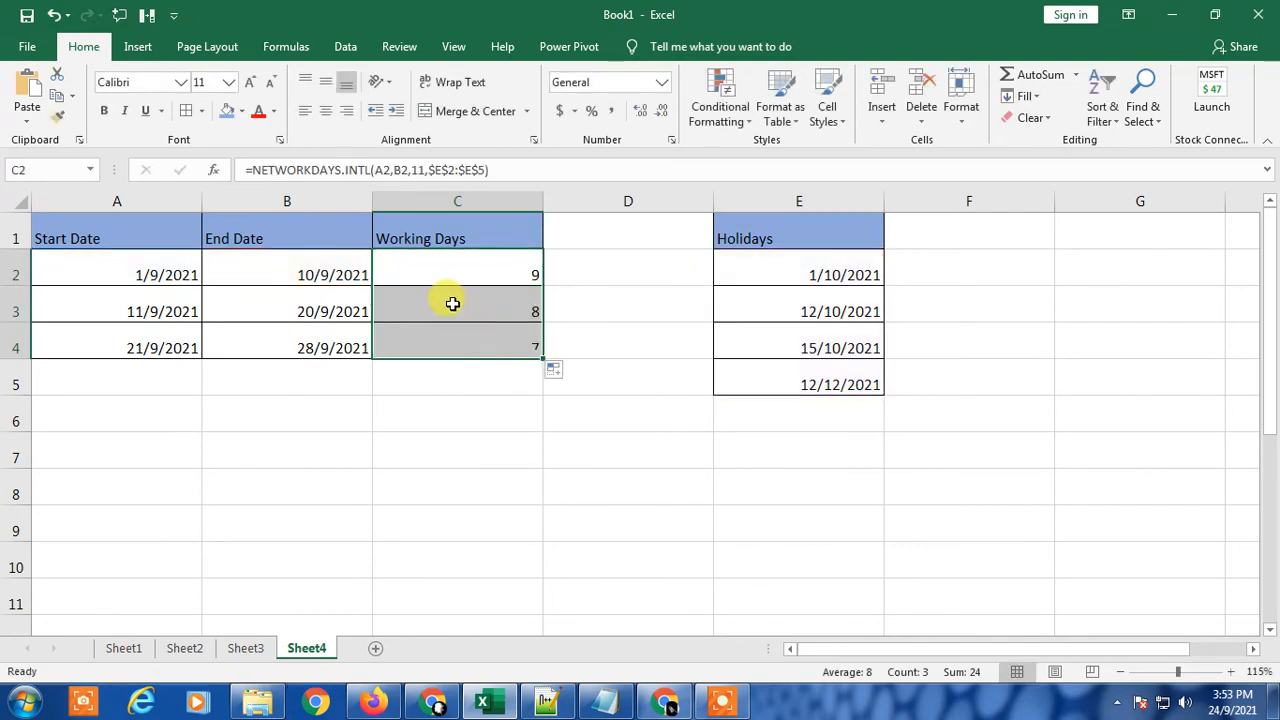
pyautogui.click(475, 305)
pyautogui.press('F2')
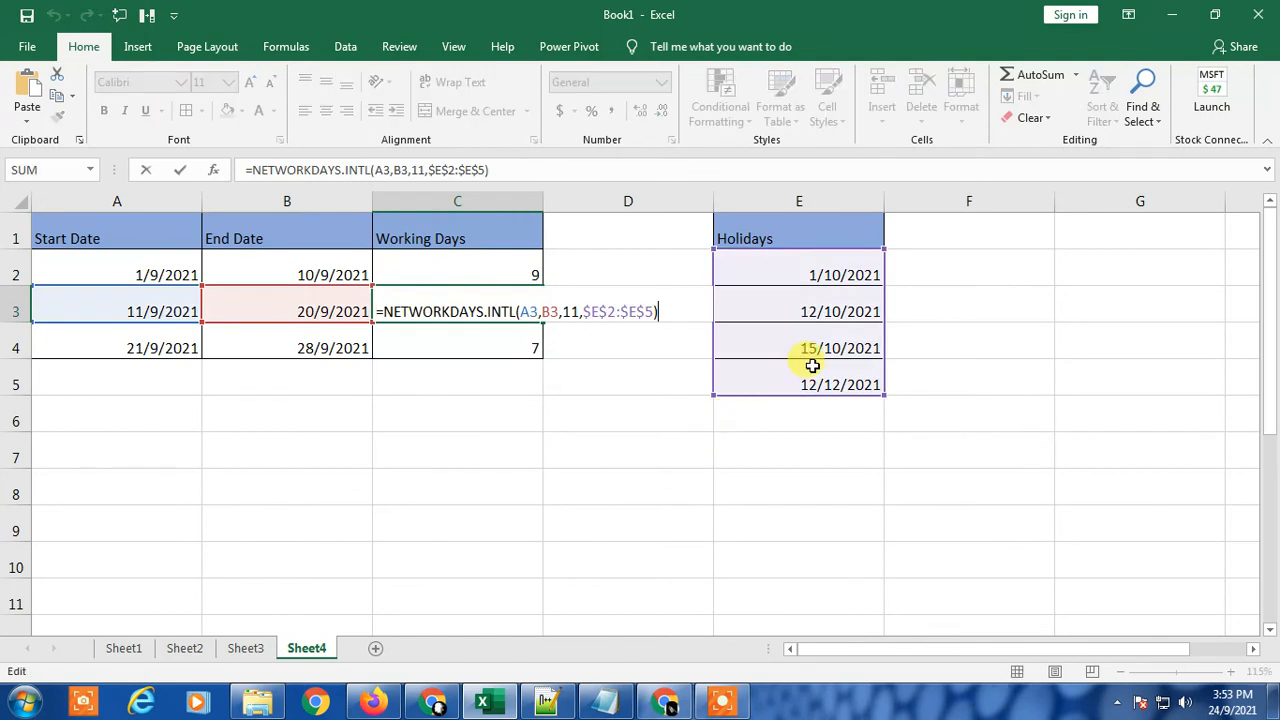
pyautogui.press('Escape')
pyautogui.click(474, 348)
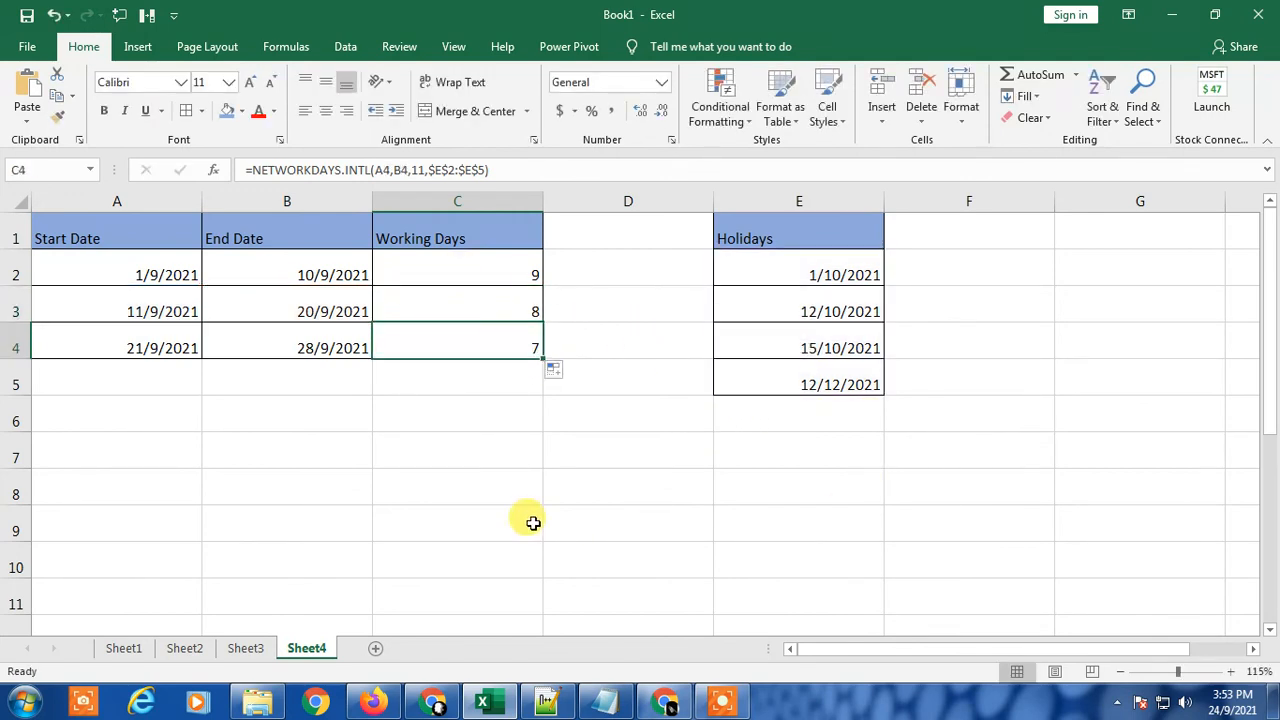
# Step: Minimize all open windows to show the desktop
pyautogui.press('super+d')
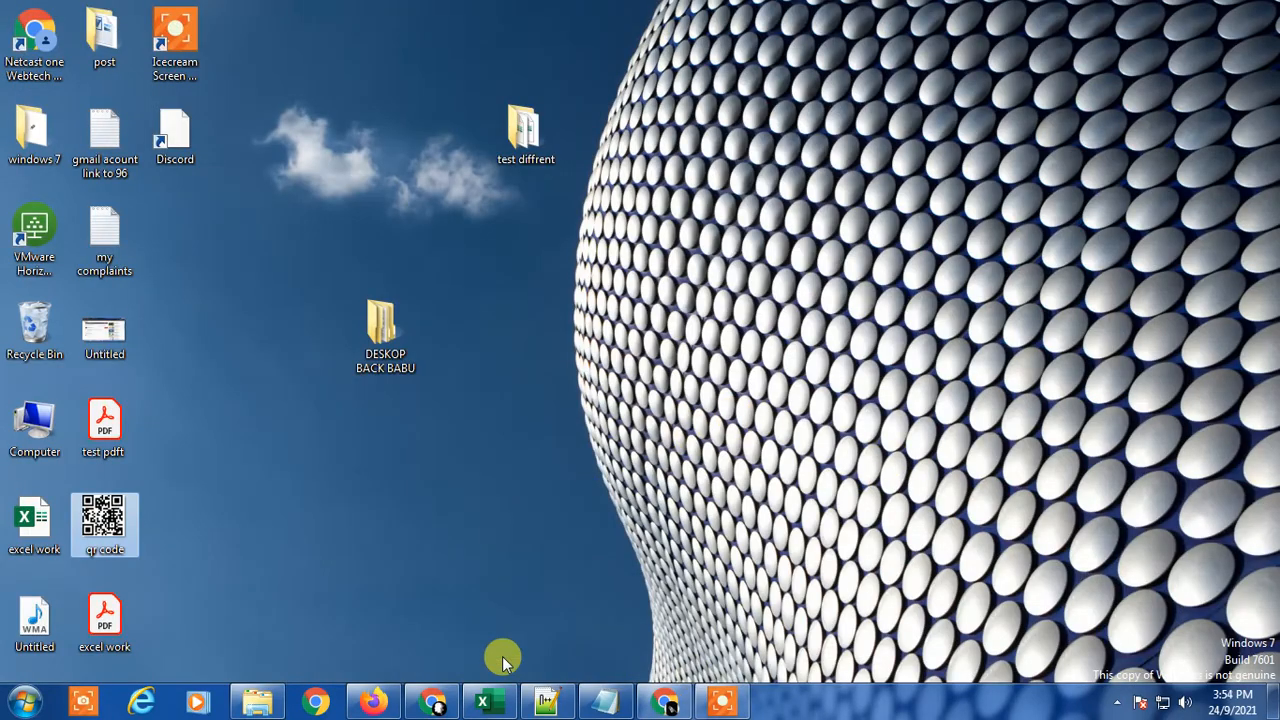